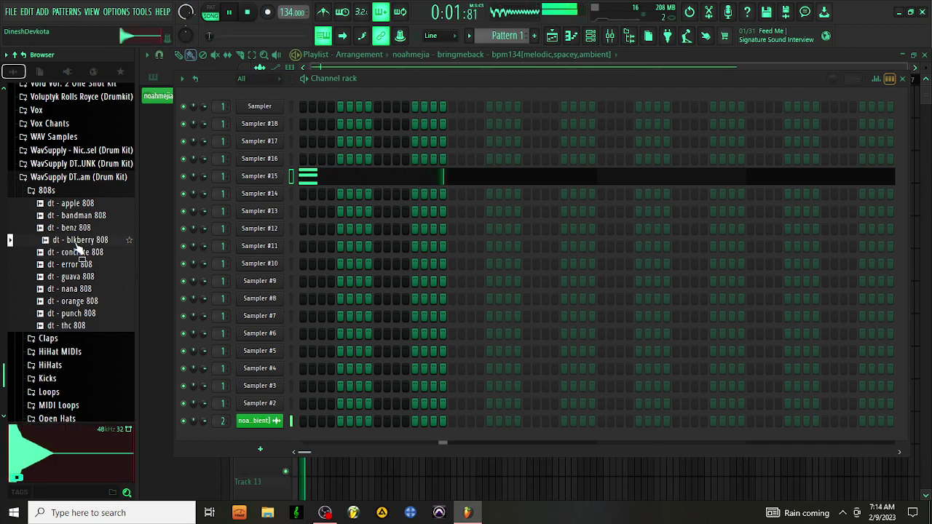
Load dt - blkberry 808 onto Sampler #14 and dt - ai hihat onto a Sampler channel
left_click_drag(75, 246, 261, 194)
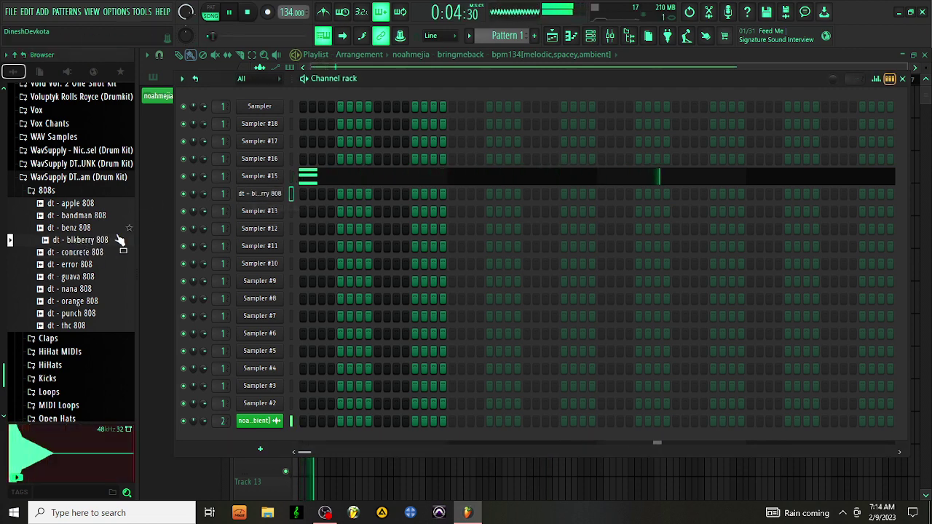
left_click(76, 358)
scroll(80, 350, "down", 8)
left_click(73, 274)
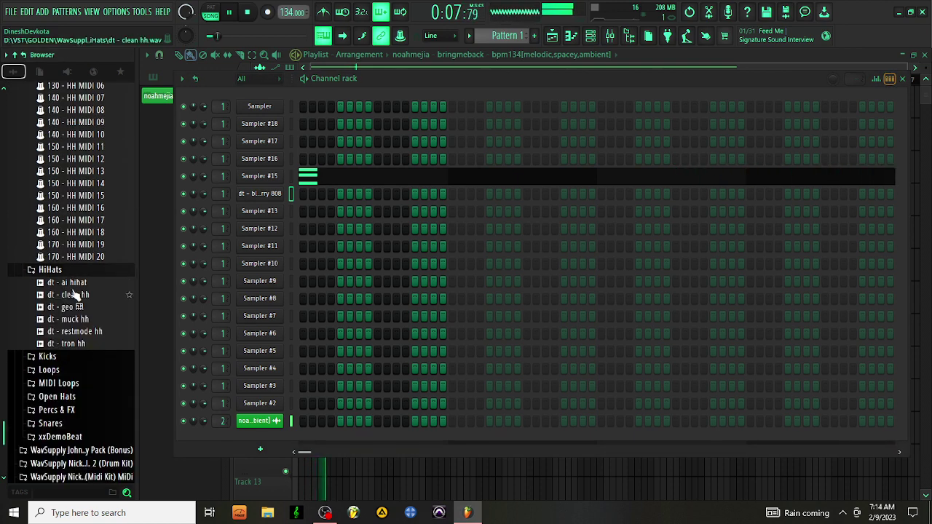
left_click(75, 295)
key("Up")
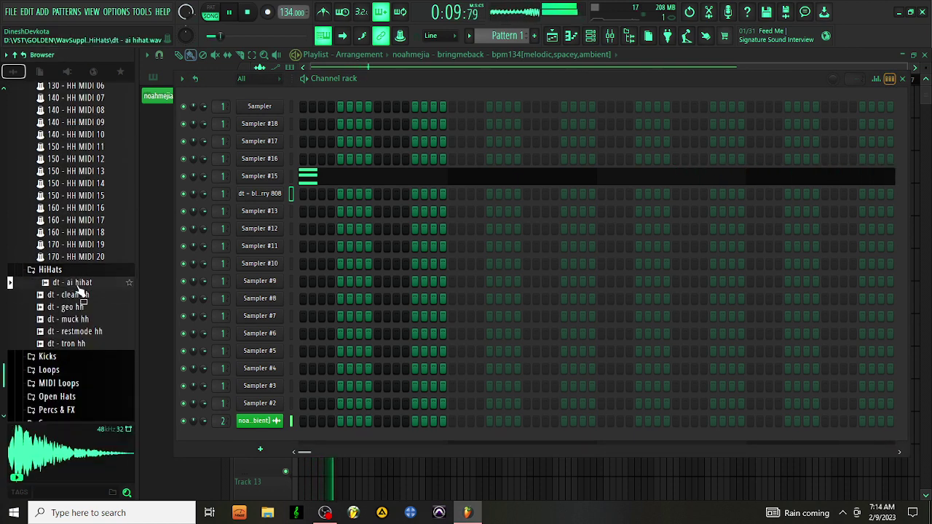
left_click_drag(78, 286, 260, 211)
Audition the Snares folder samples and load dt - mixxed sn onto Sampler #12
scroll(80, 352, "down", 3)
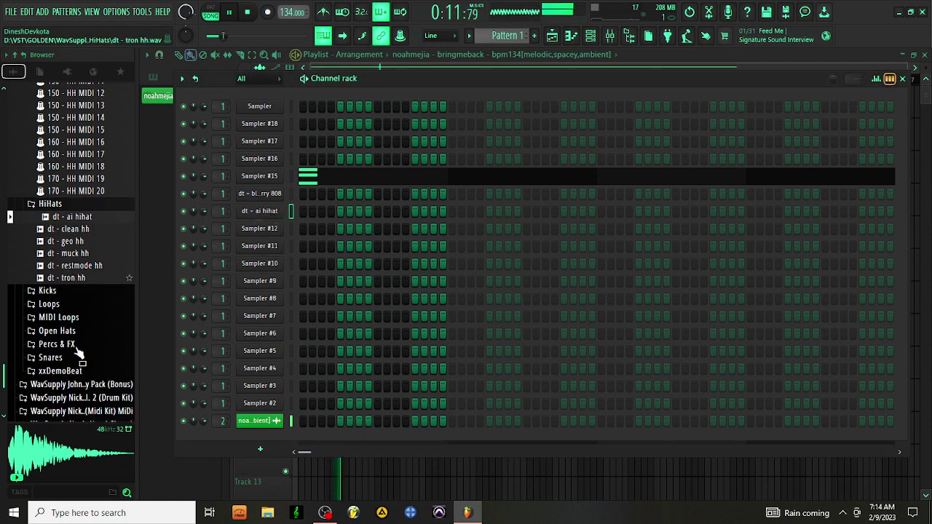
left_click(70, 351)
left_click(73, 357)
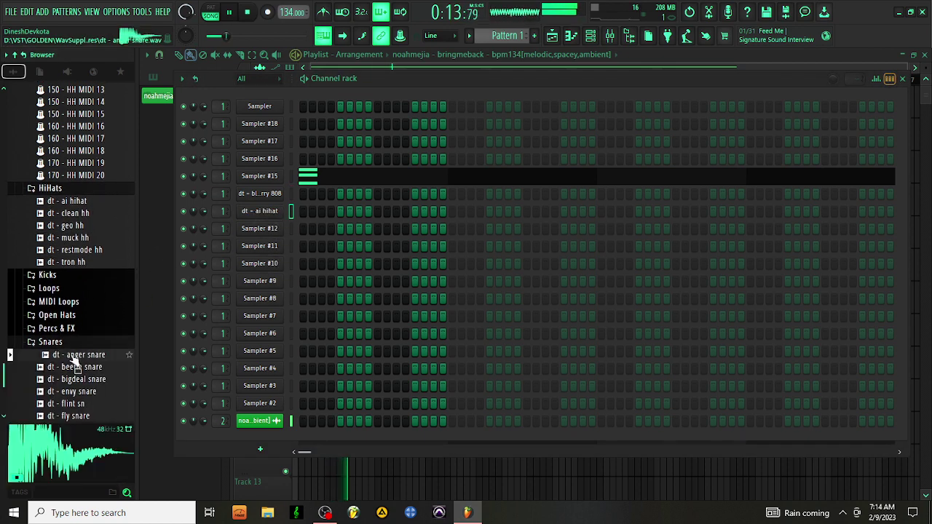
left_click(82, 381)
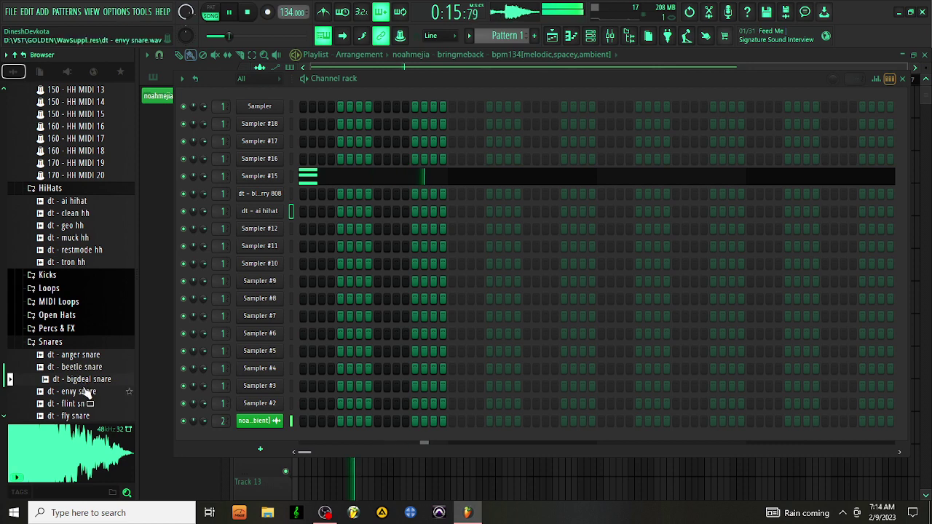
left_click(83, 392)
left_click(85, 403)
scroll(81, 412, "down", 4)
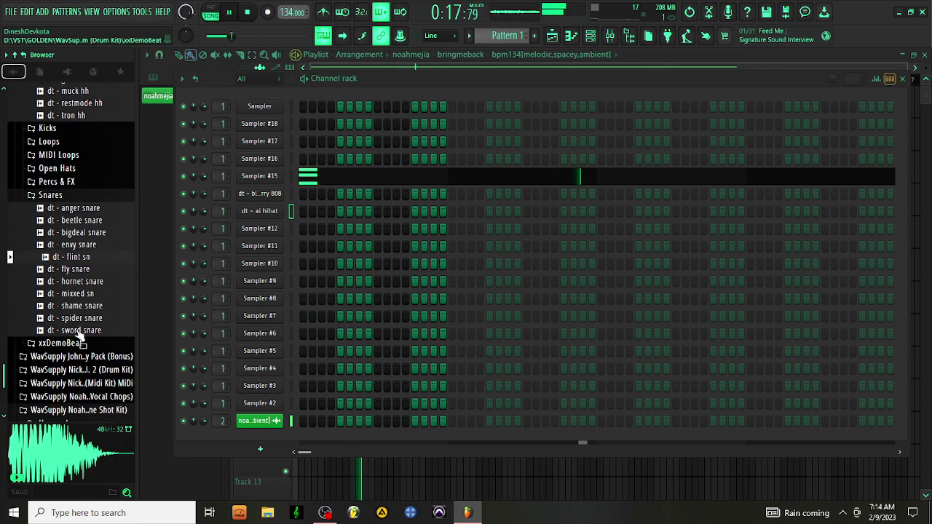
left_click(74, 269)
left_click(76, 281)
left_click(74, 294)
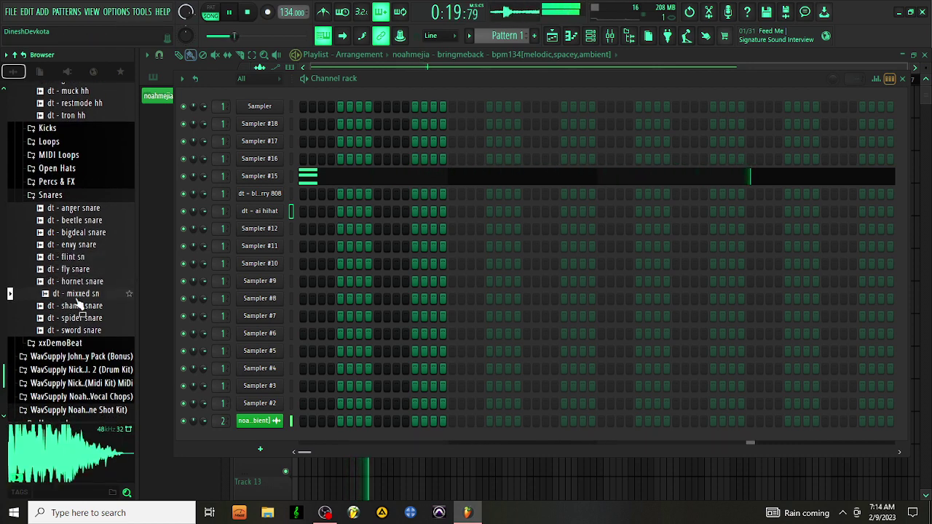
left_click(80, 306)
left_click(80, 297)
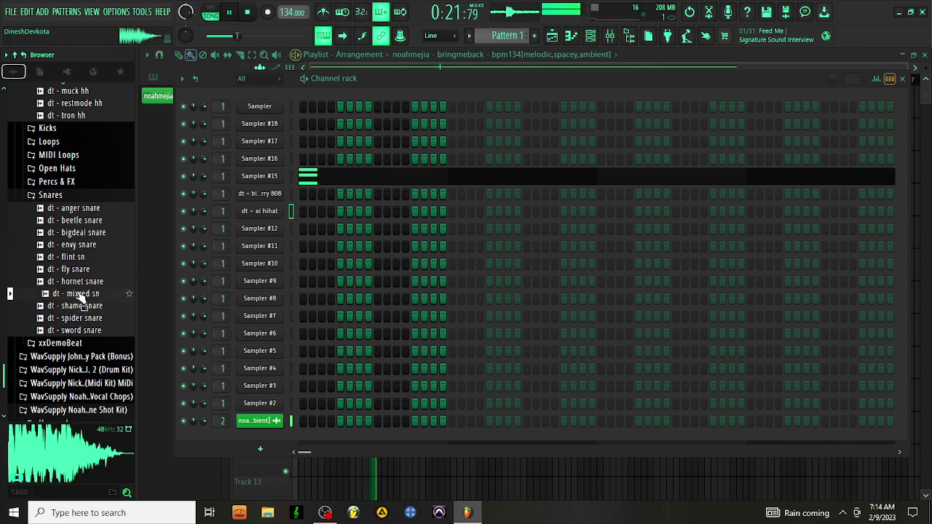
left_click_drag(128, 339, 260, 229)
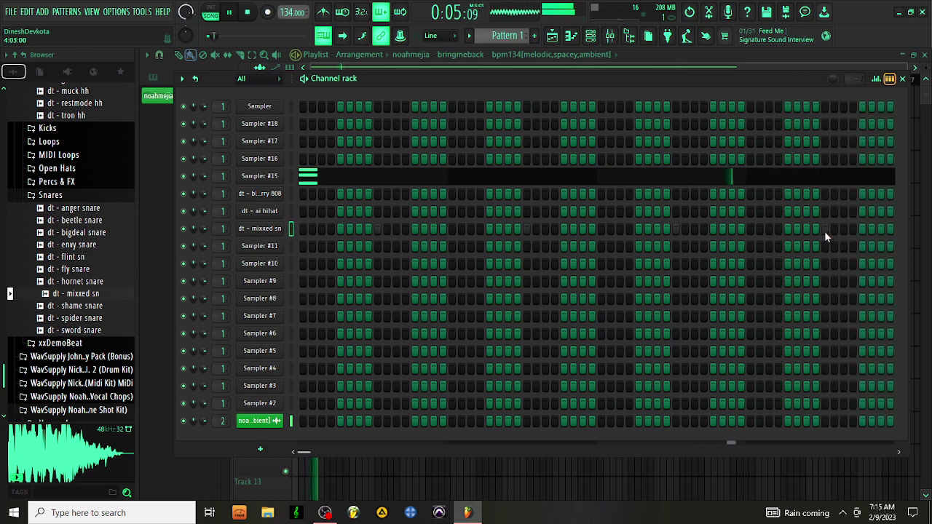
Replace the mixxed snare channel with the dt - spider snare sample
left_click(69, 308)
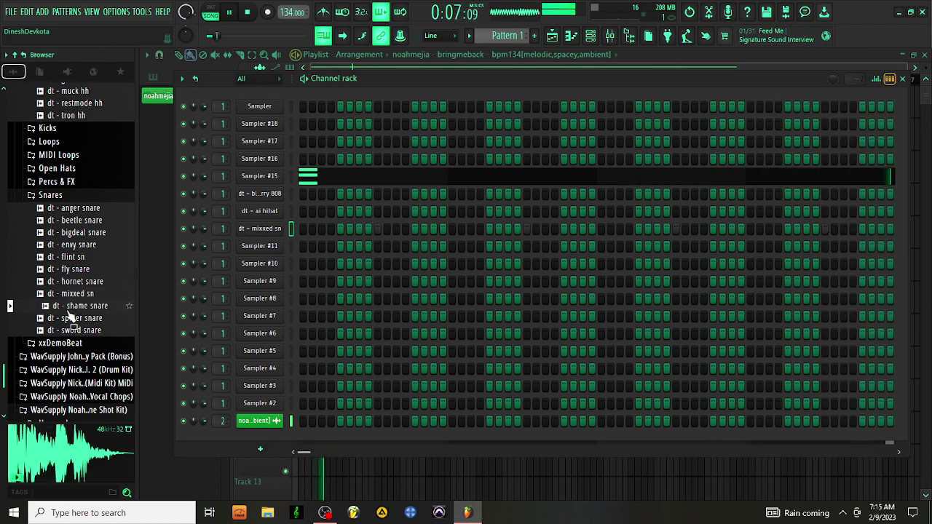
left_click(80, 320)
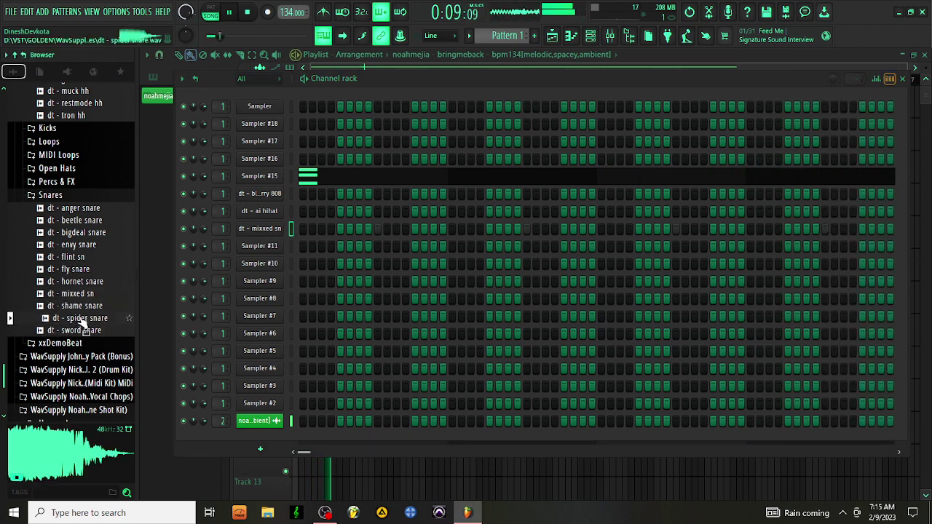
left_click_drag(83, 323, 268, 231)
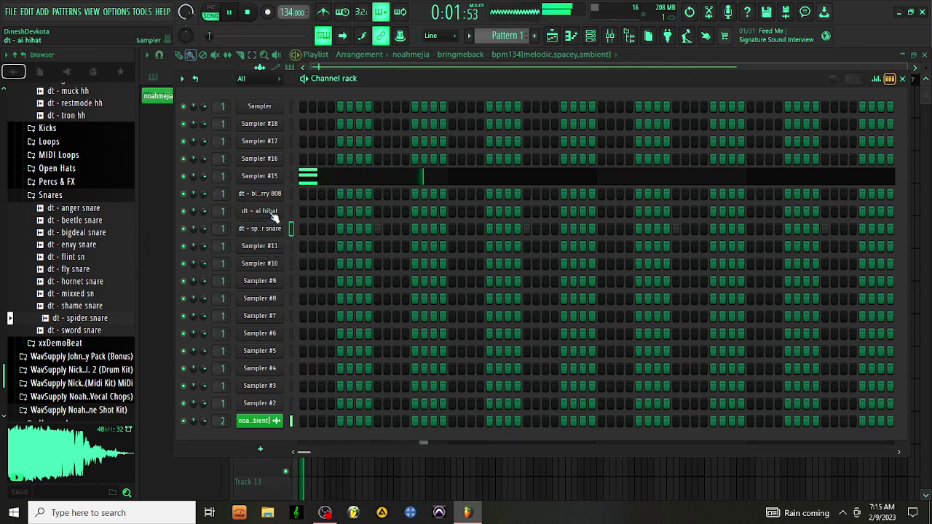
Switch on several dt - ai hihat steps while the pattern plays
key("space")
key("Up")
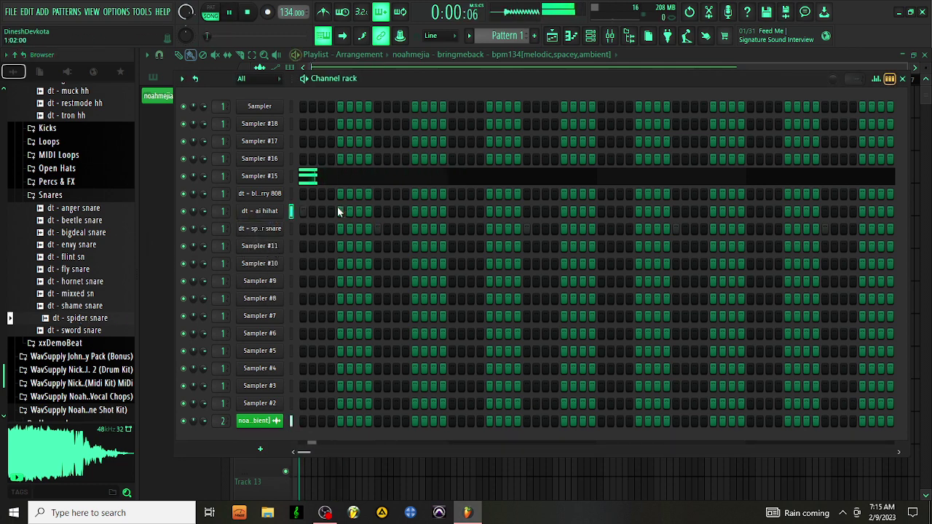
key("space")
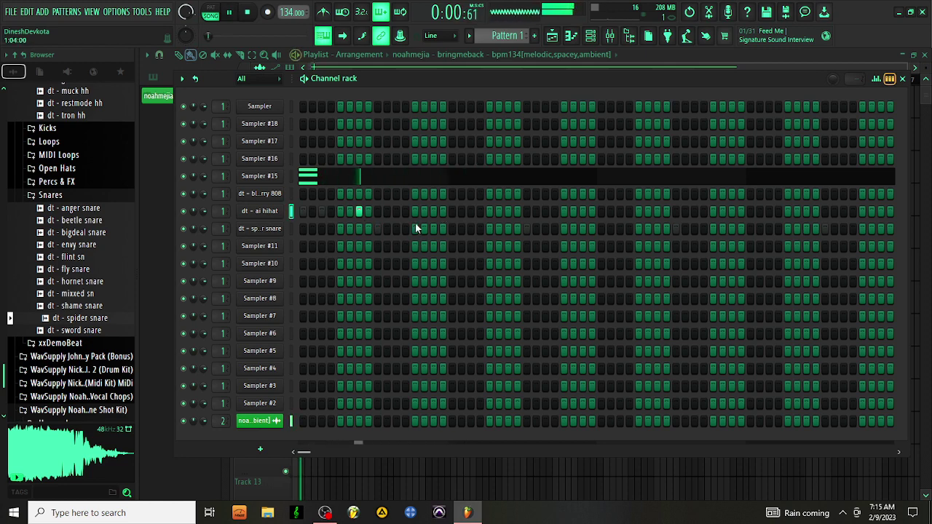
left_click_drag(428, 220, 451, 219)
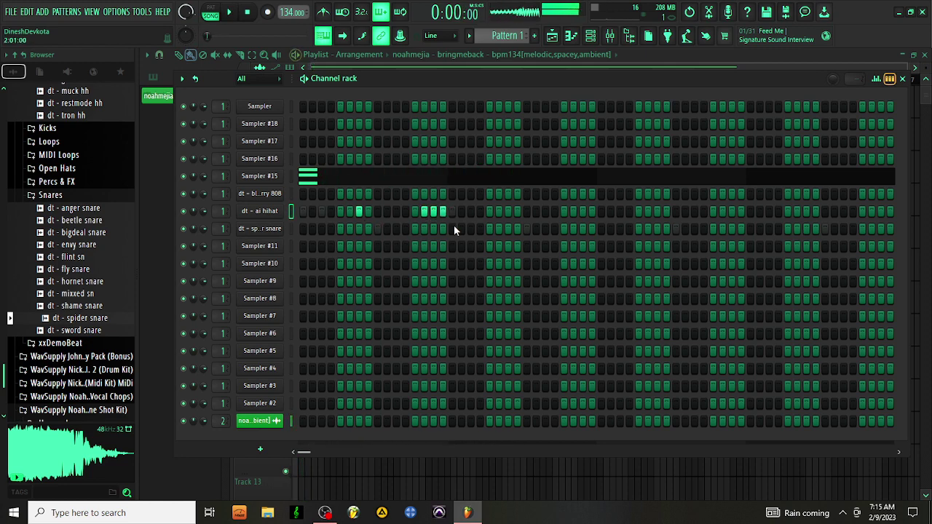
left_click(488, 213)
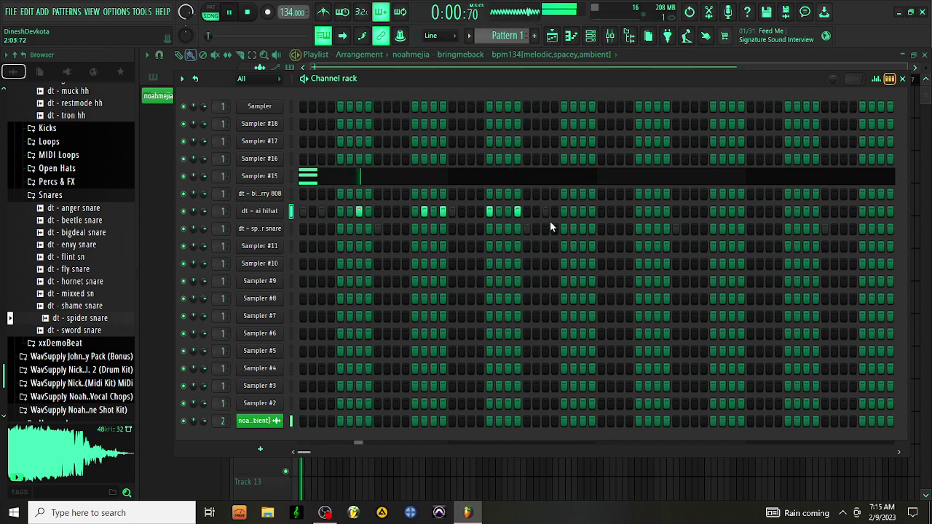
right_click(286, 218)
In the ai hihat piano roll, add a long roll note and repeat it to bar 9
left_click(306, 220)
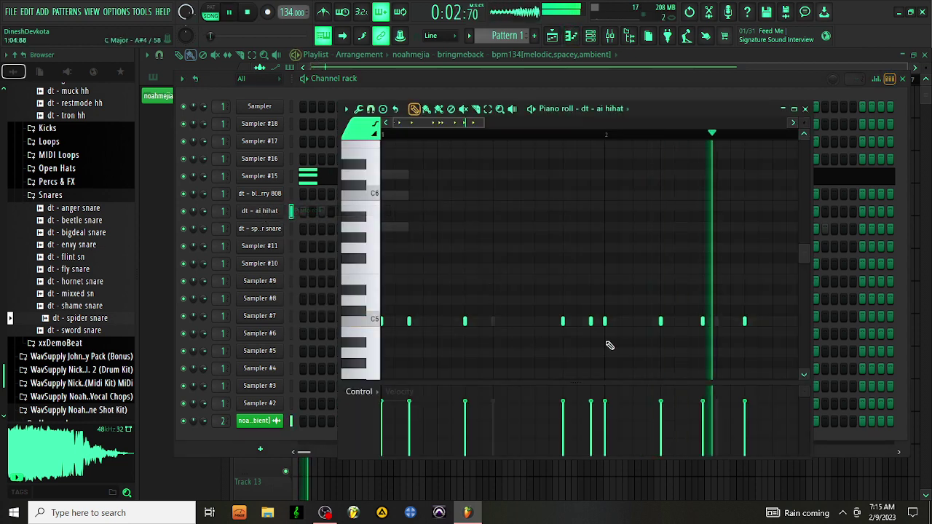
left_click_drag(481, 123, 519, 125)
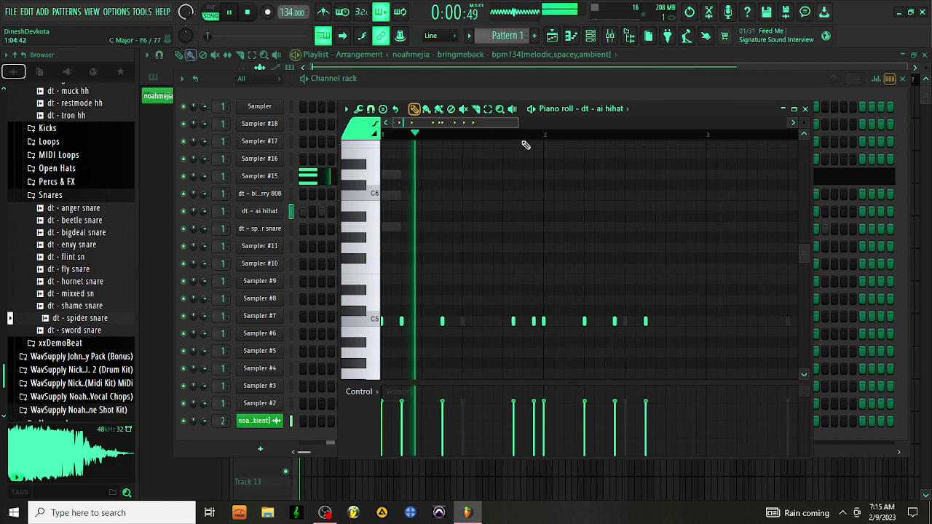
left_click(665, 322)
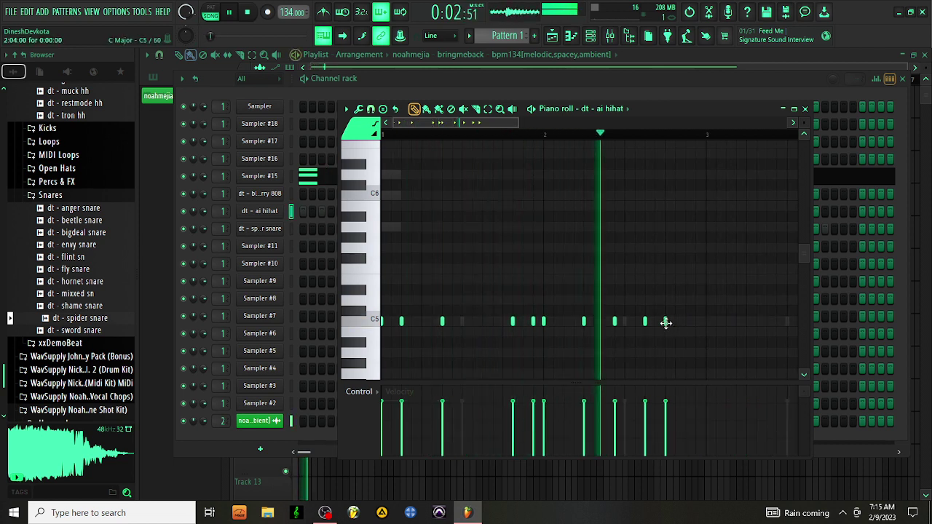
left_click_drag(667, 323, 705, 325)
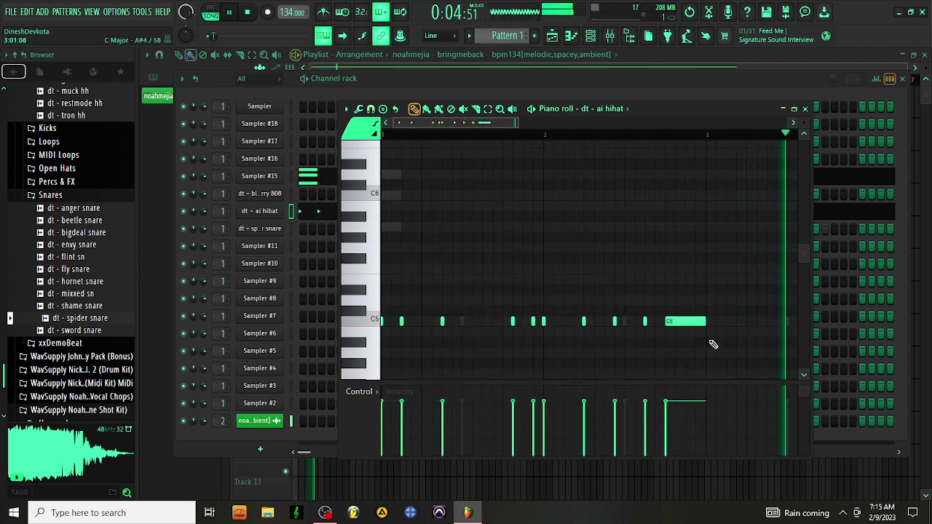
key("ctrl+b")
key("ctrl+b")
key("ctrl+b")
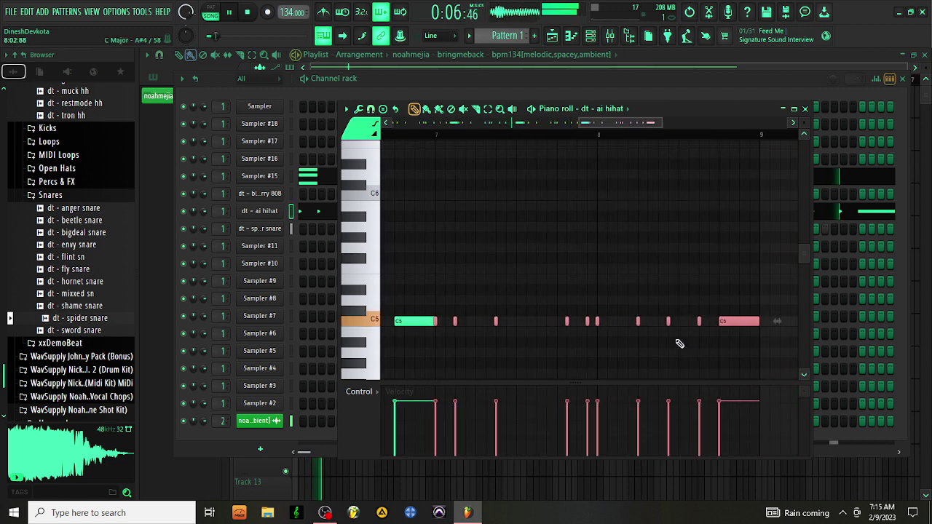
left_click(804, 108)
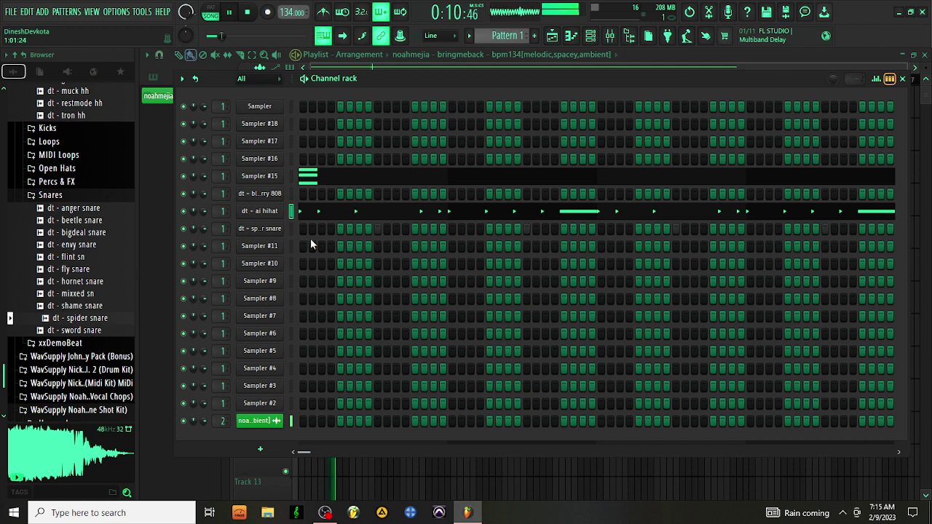
In the spider snare piano roll, duplicate the snare notes and erase the long E6 notes
right_click(256, 230)
left_click(306, 228)
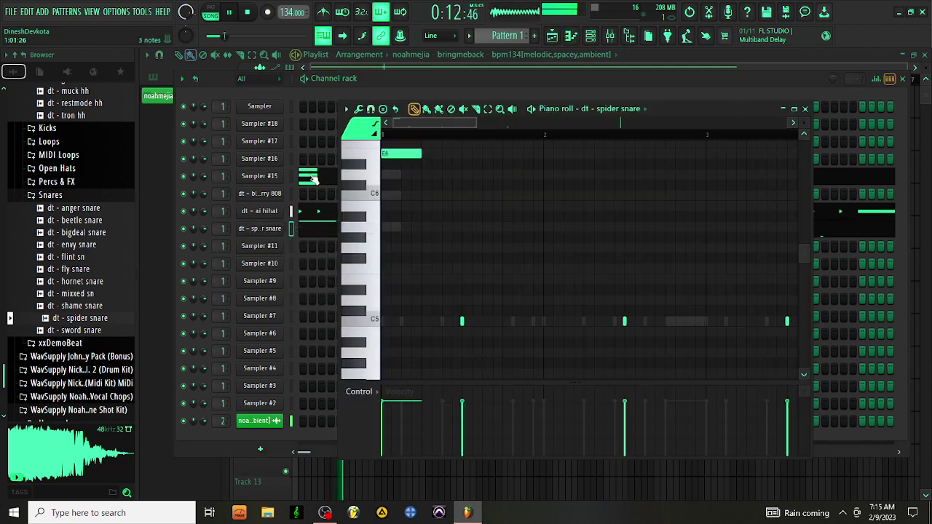
mouse_move(420, 164)
left_mouse_down()
mouse_move(910, 181)
mouse_move(569, 187)
left_mouse_up()
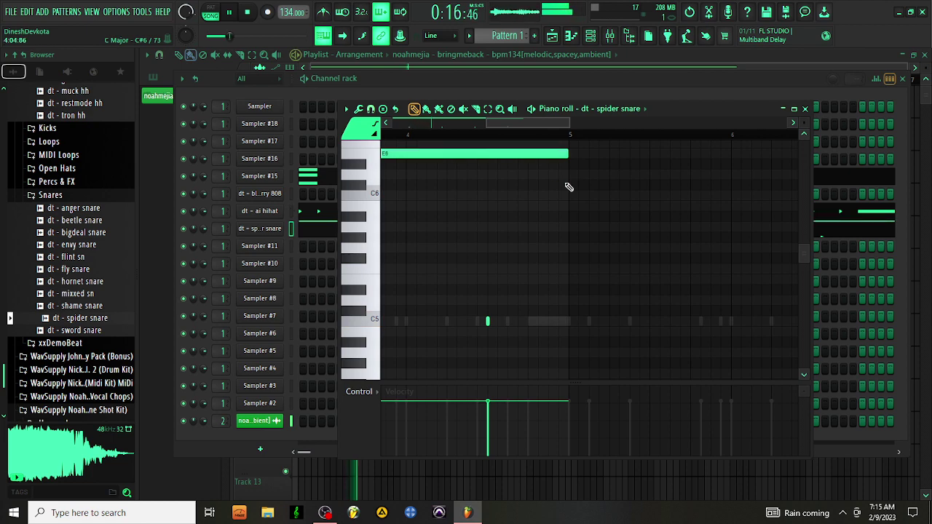
key("ctrl+b")
key("ctrl+d")
right_click(568, 154)
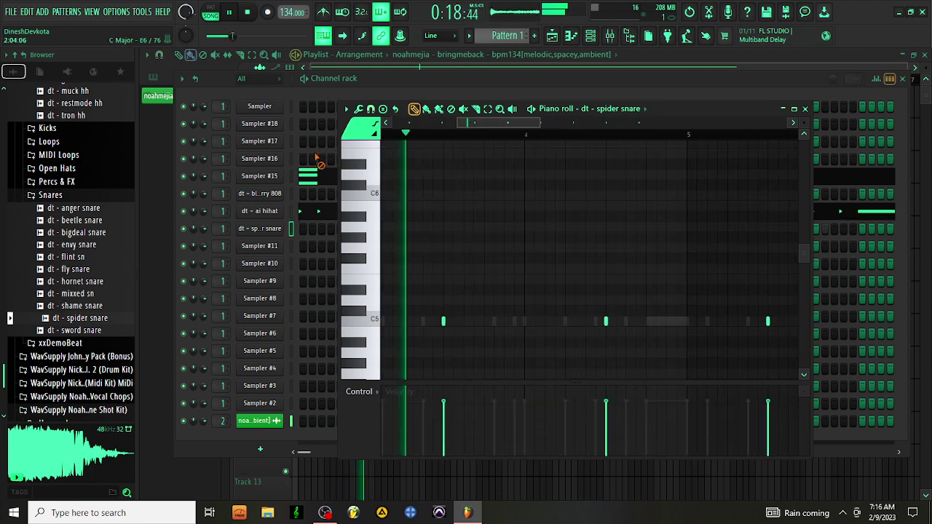
left_click(805, 108)
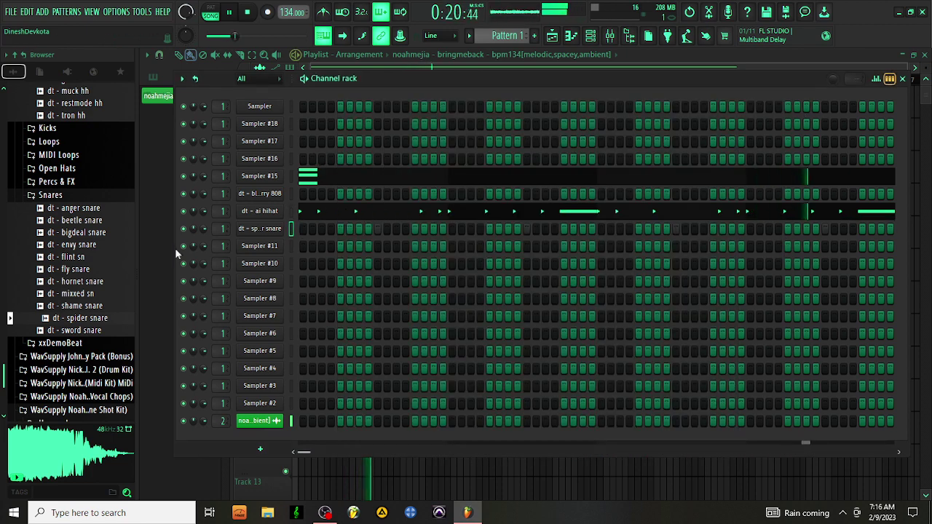
In the blkberry 808 piano roll, make three short A5 notes at bar 1
right_click(271, 190)
left_click(370, 195)
key("space")
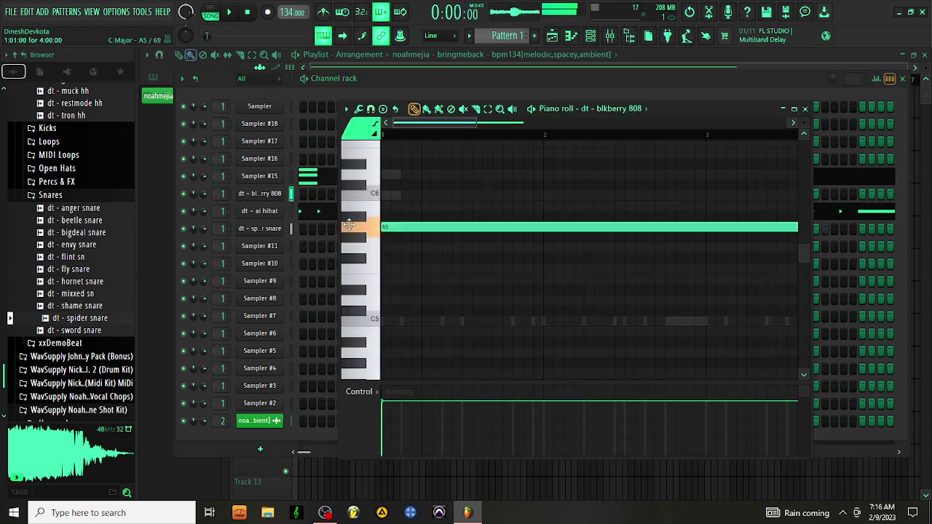
key("space")
left_click_drag(475, 121, 601, 185)
left_click_drag(641, 227, 405, 227)
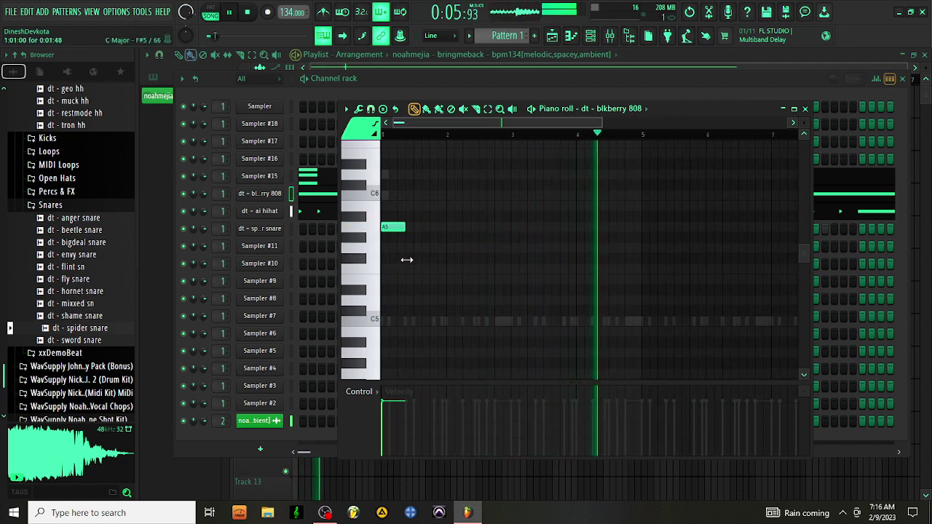
left_click(416, 227)
left_click(447, 228)
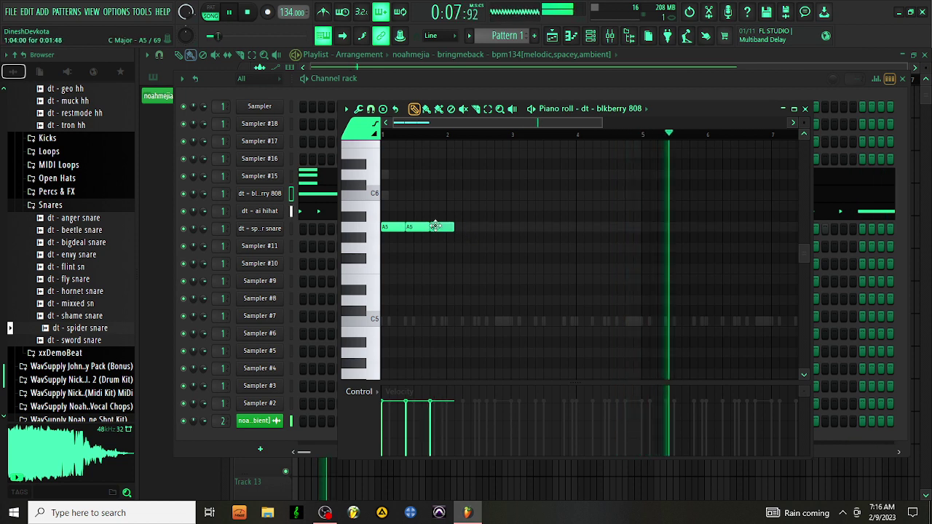
Add more A5 notes at bar 5 and close the piano roll
left_click(576, 228)
left_click_drag(576, 228, 667, 227)
left_click(673, 227)
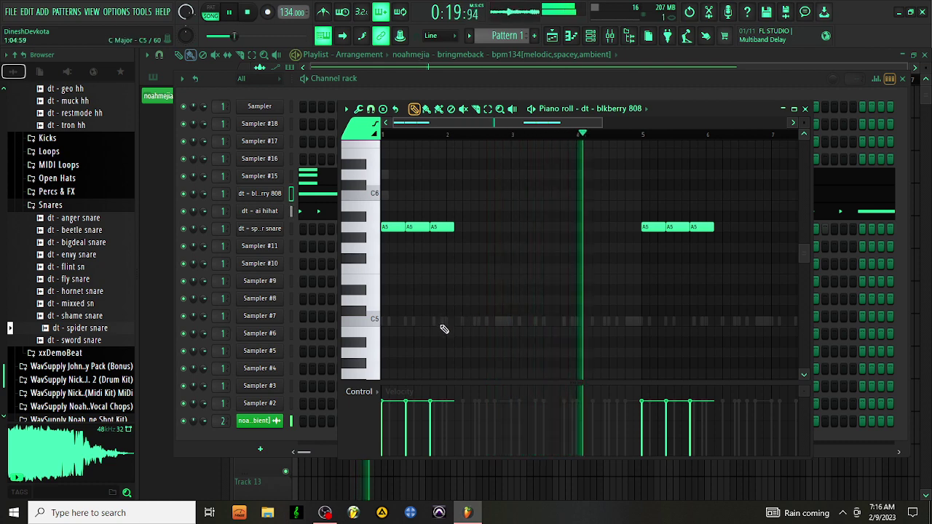
left_click(805, 109)
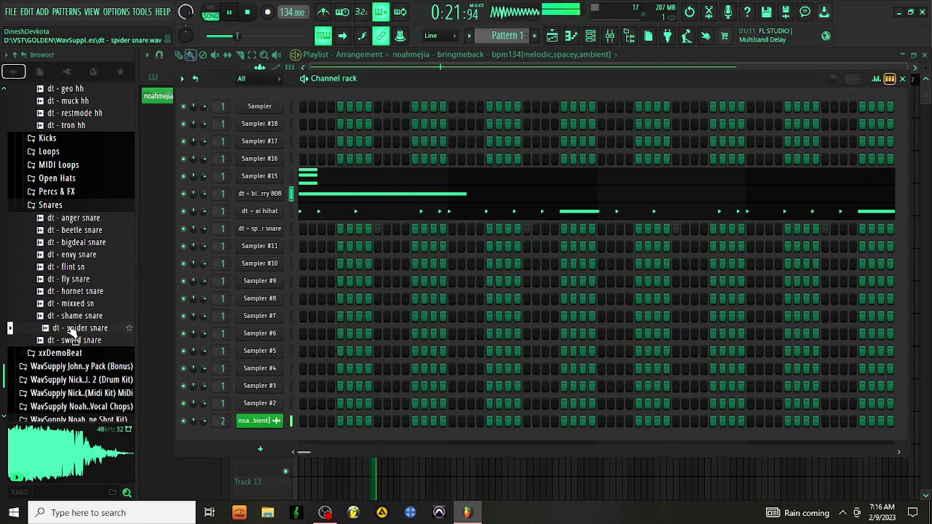
Try dt - apple 808 on the 808 channel and play the beat
scroll(60, 282, "up", 3)
scroll(66, 298, "up", 8)
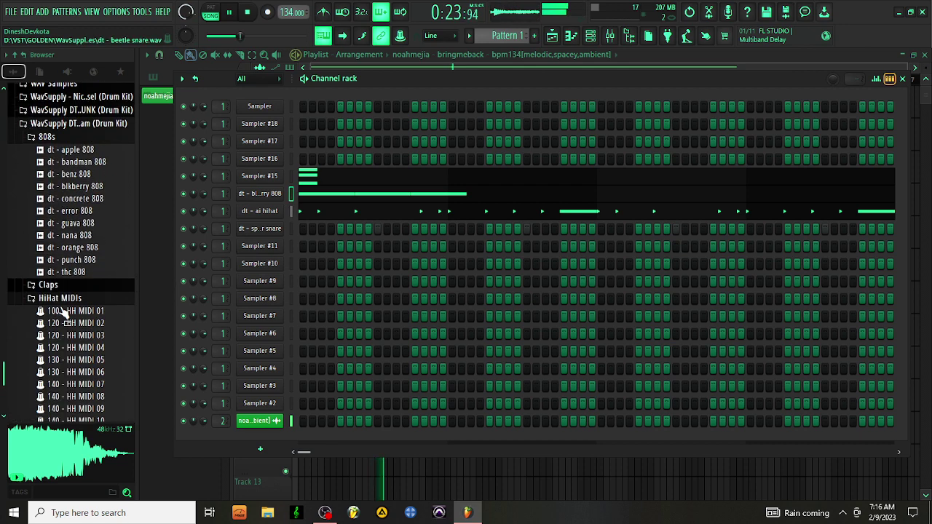
key("space")
left_click(73, 158)
left_click_drag(76, 166, 263, 195)
key("space")
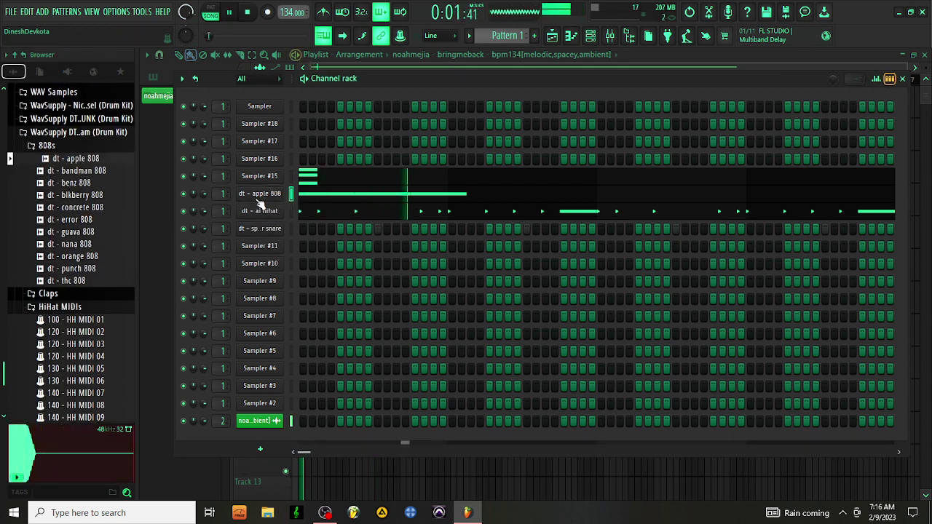
key("space")
Swap the 808 channel's sample to dt - orange 808 and play the beat
left_click(71, 270)
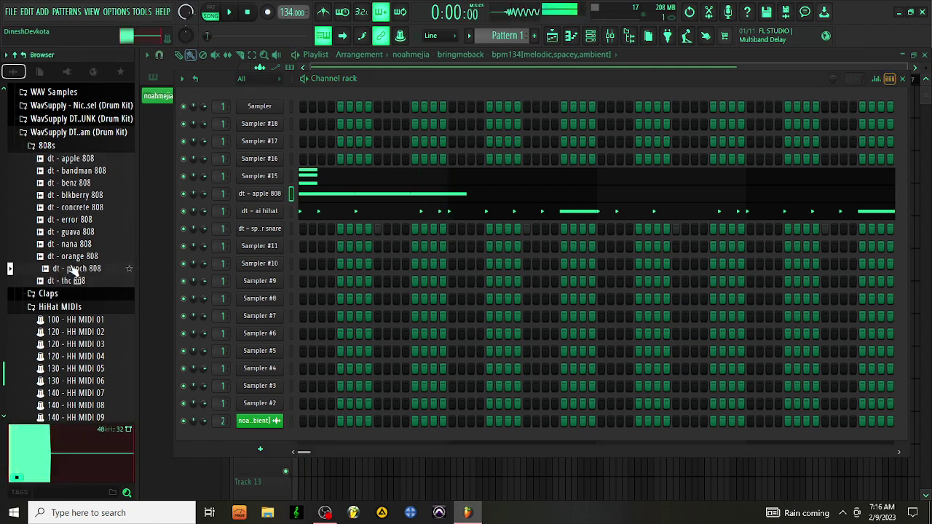
left_click(77, 256)
left_click_drag(80, 256, 277, 204)
key("space")
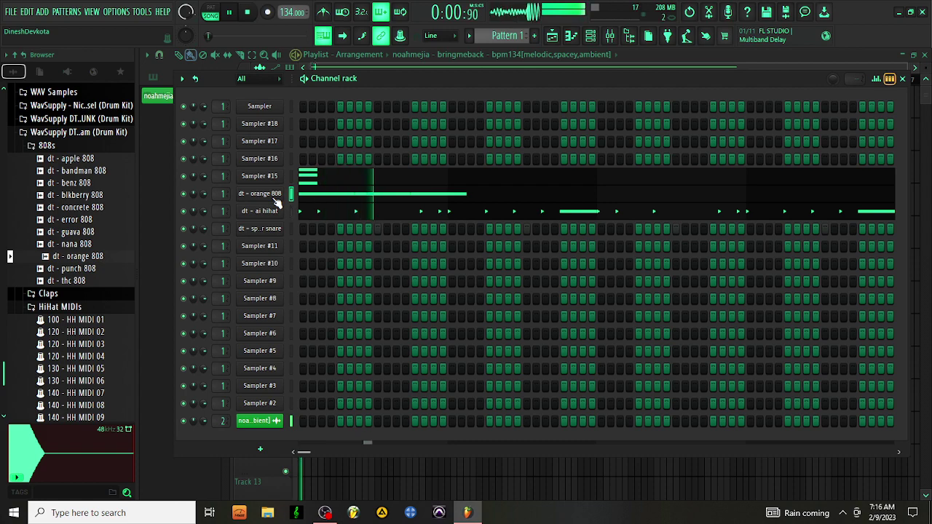
Load the Clap sample from the Soss folder into Sampler #11
scroll(121, 244, "up", 20)
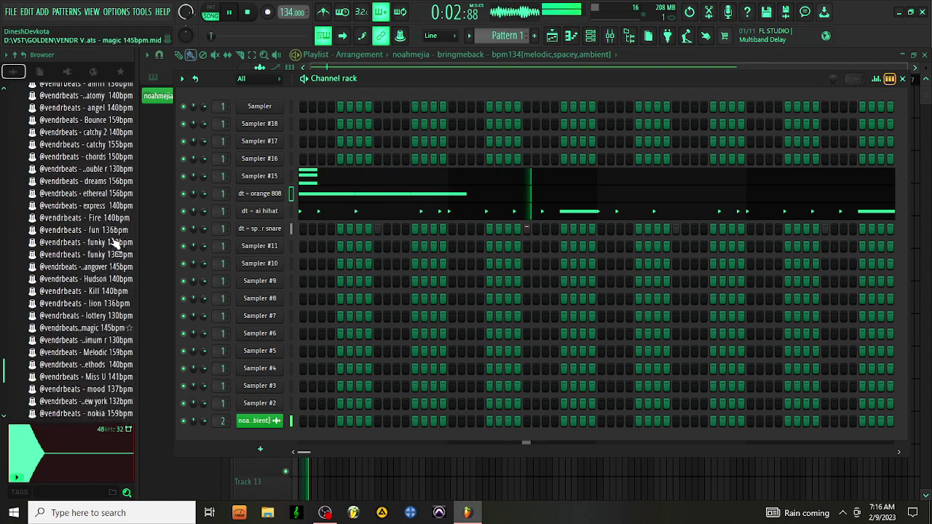
scroll(106, 252, "up", 20)
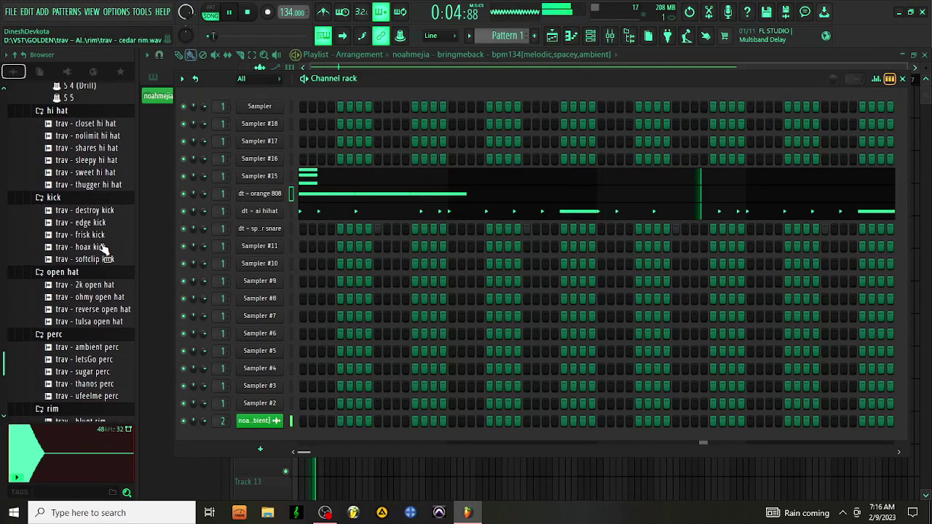
scroll(100, 260, "up", 20)
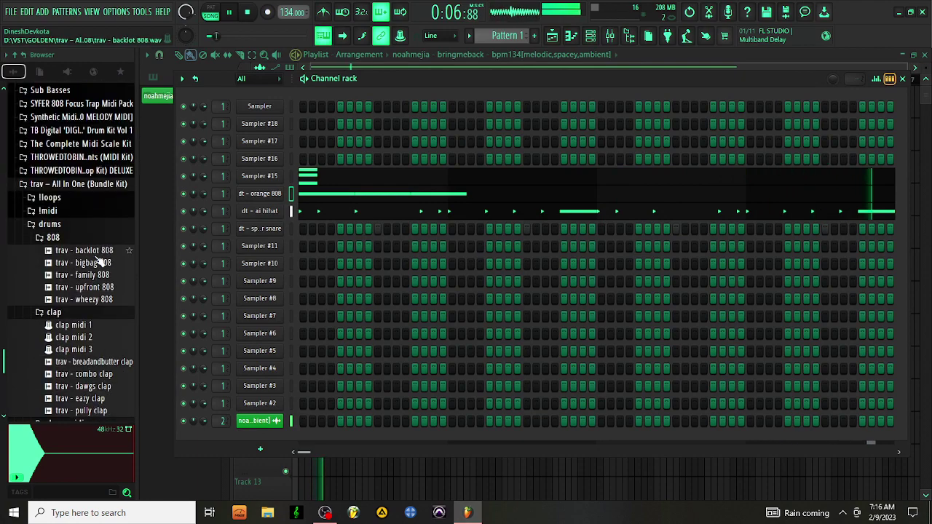
scroll(101, 263, "up", 10)
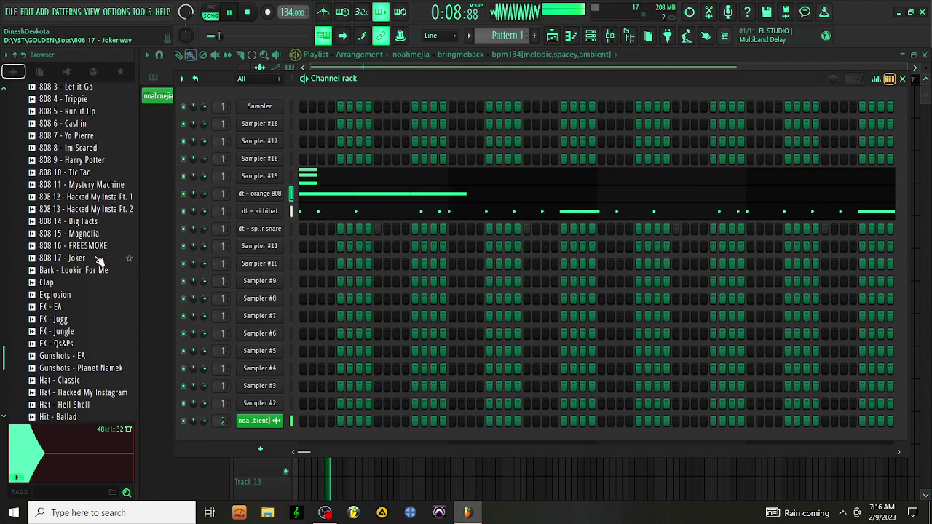
scroll(94, 267, "down", 2)
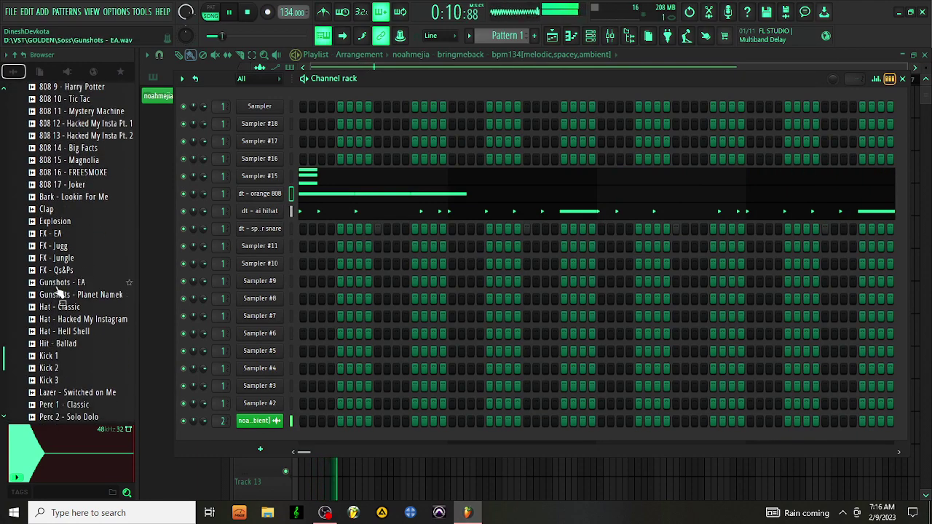
left_click(71, 212)
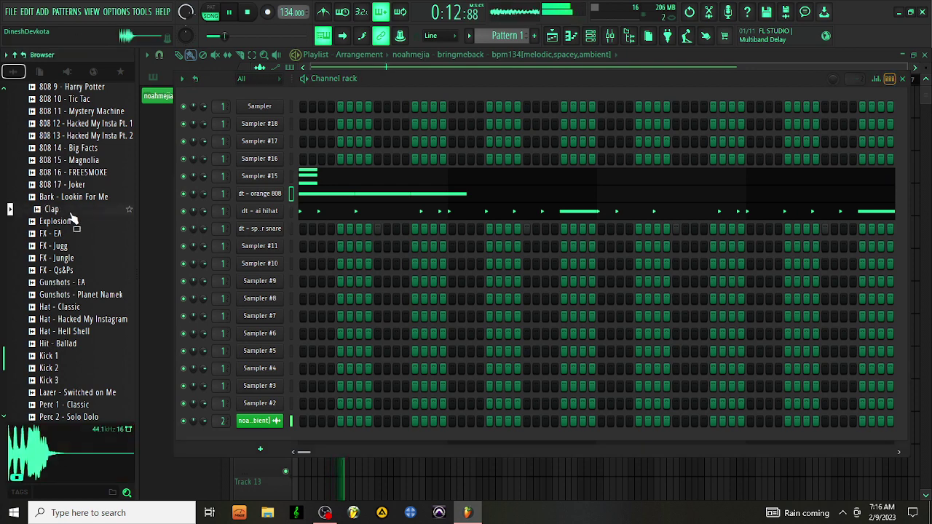
left_click_drag(73, 219, 273, 247)
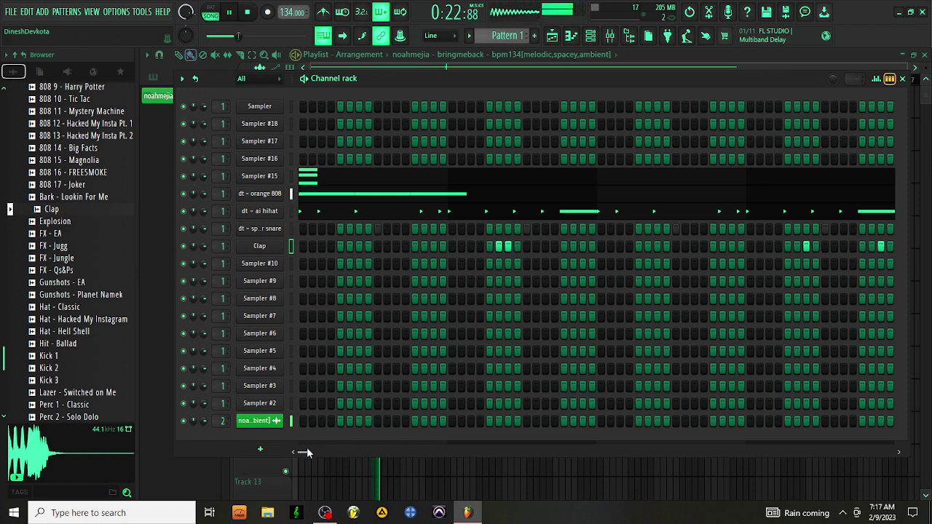
Turn on two clap steps near the end of the Clap row's pattern
left_click_drag(307, 448, 354, 454)
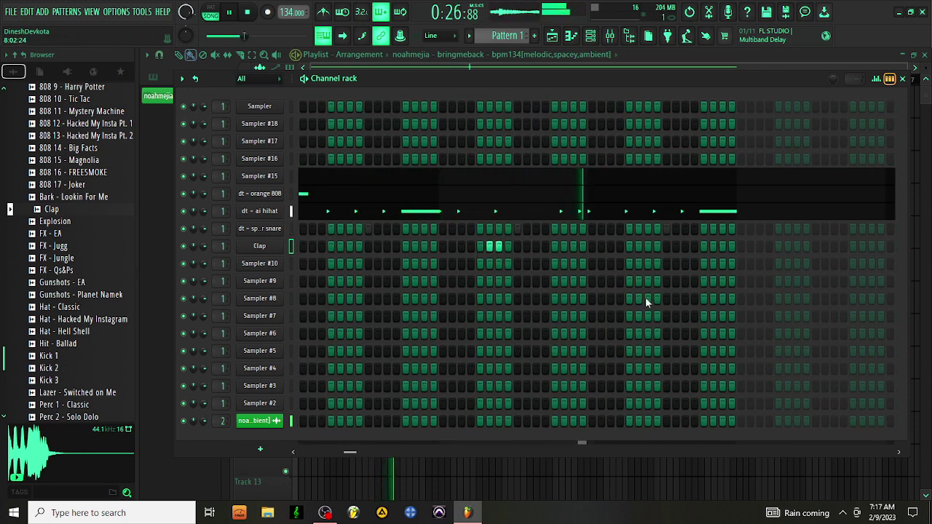
left_click_drag(720, 249, 717, 250)
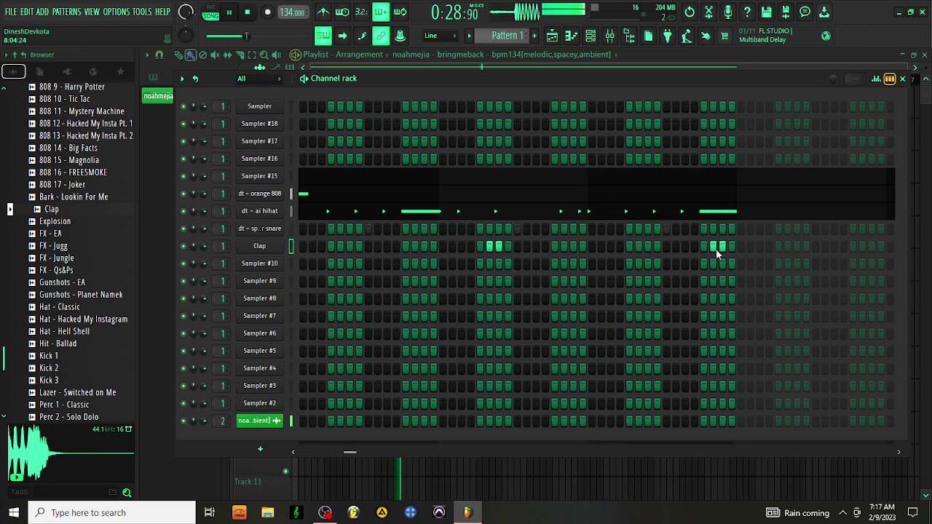
left_click_drag(355, 456, 243, 461)
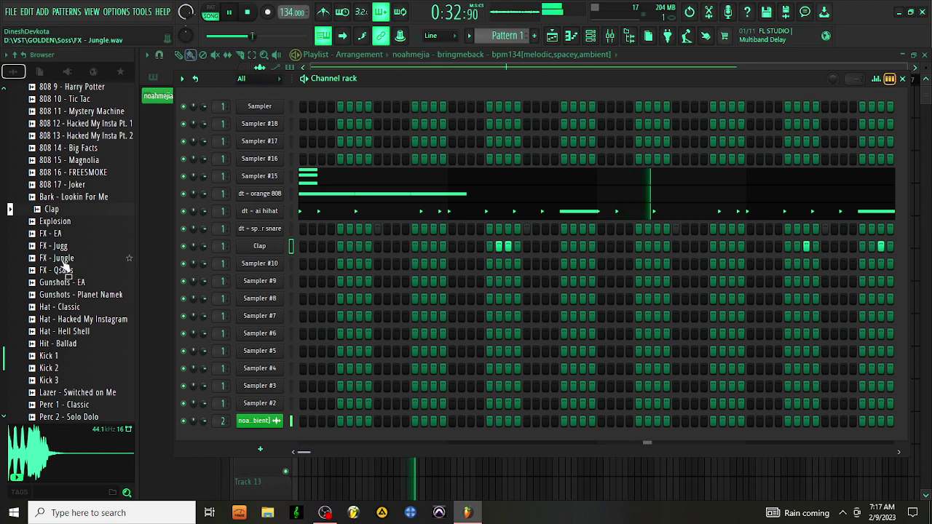
Load 808 1 - Classic onto the 808 channel and browse to the 808s folder
scroll(44, 255, "up", 4)
left_click_drag(68, 136, 268, 195)
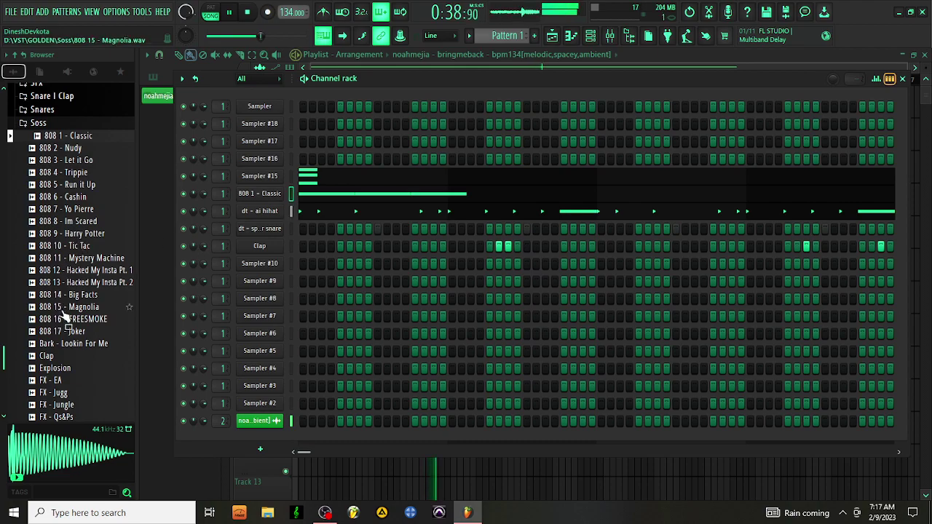
scroll(64, 312, "down", 20)
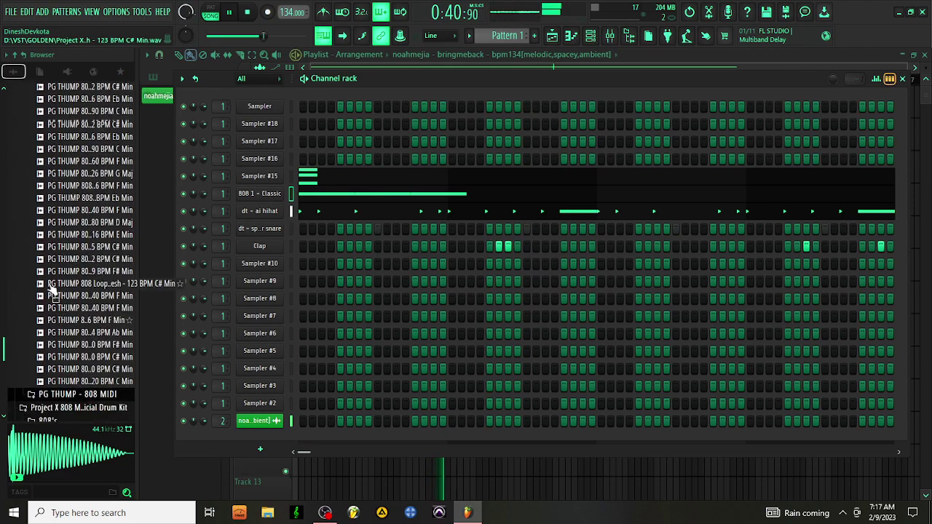
scroll(53, 289, "up", 20)
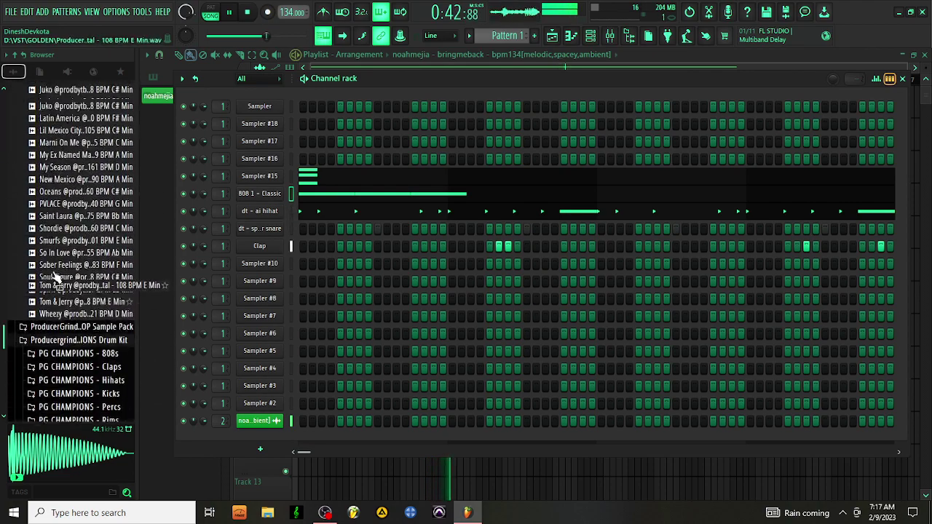
scroll(58, 273, "down", 20)
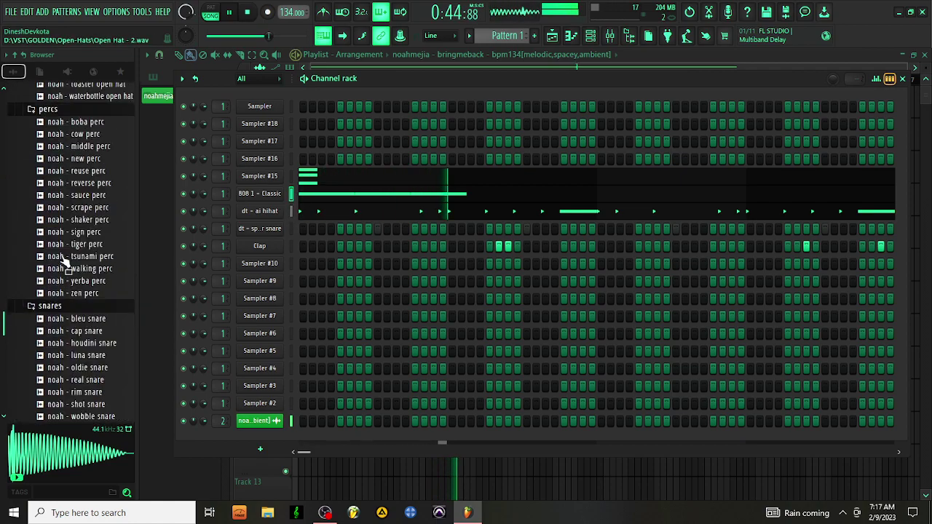
scroll(64, 259, "down", 20)
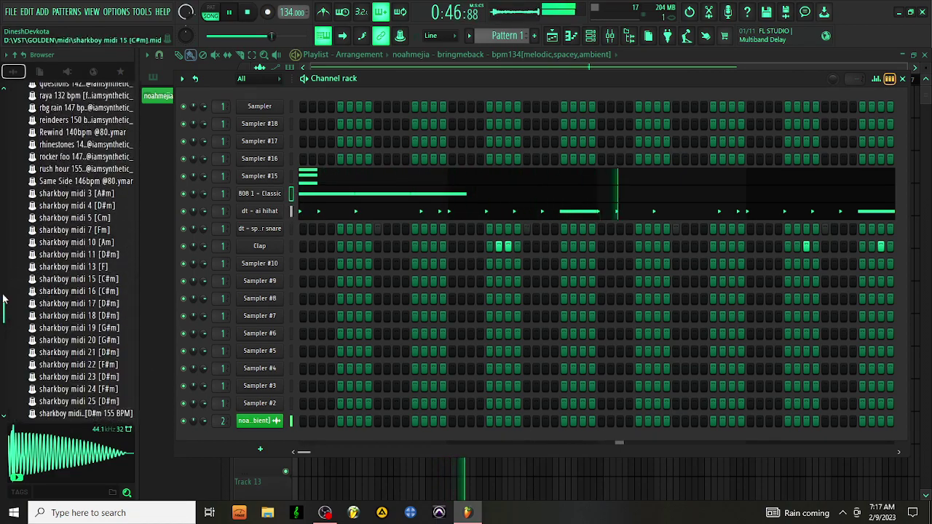
left_click_drag(3, 299, 3, 114)
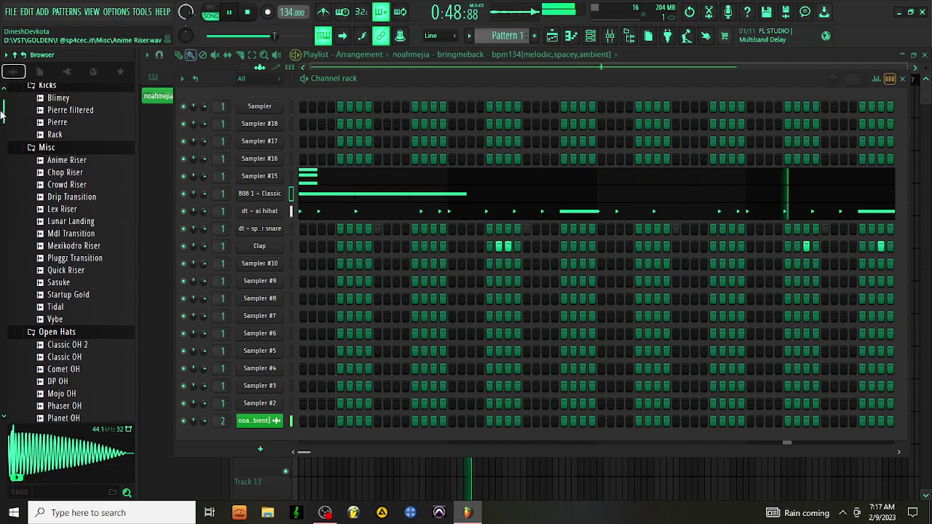
scroll(65, 204, "down", 20)
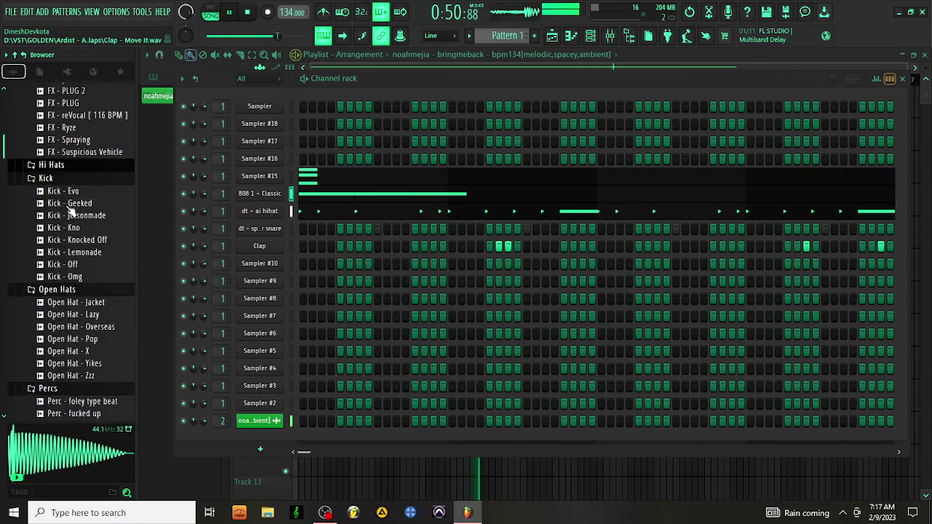
scroll(71, 209, "down", 20)
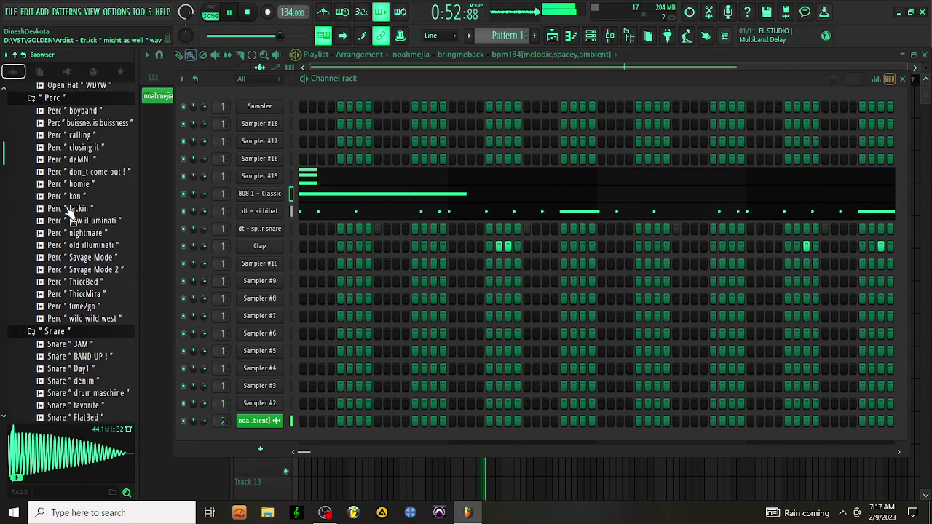
scroll(70, 211, "down", 15)
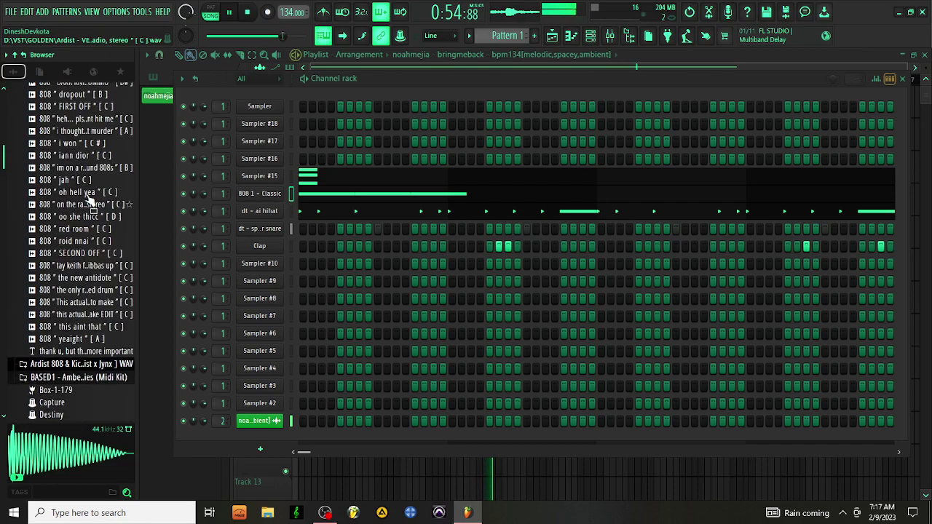
Audition 808 anti, Ardist Polarity and buy van beats, then load basic 808
left_click(84, 158)
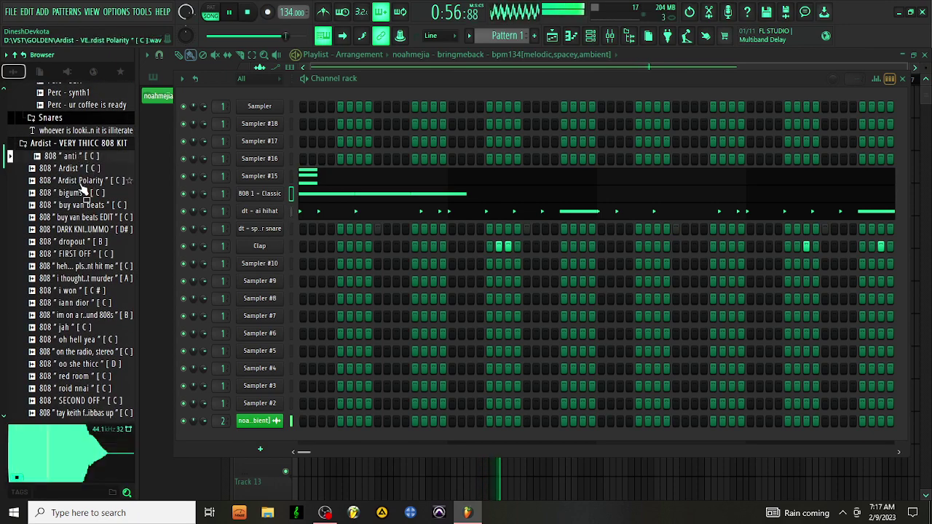
left_click(81, 183)
left_click(85, 201)
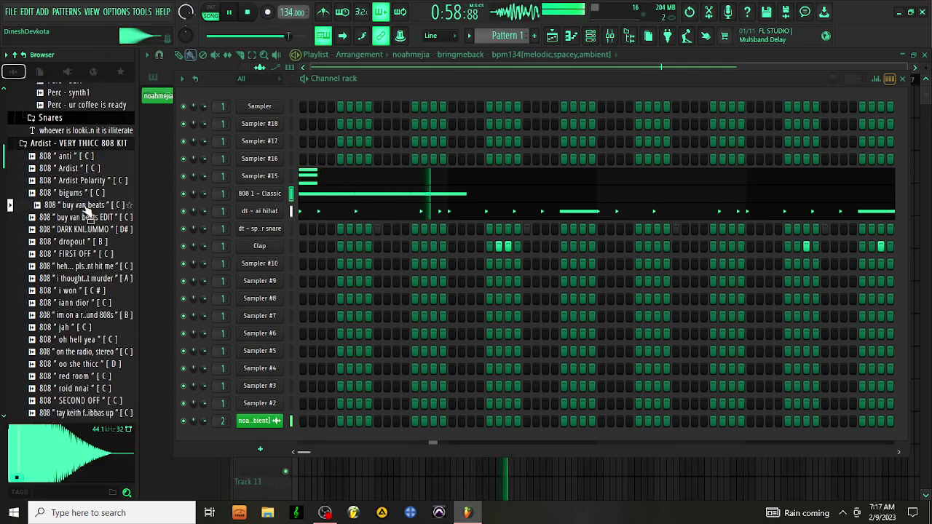
scroll(86, 214, "down", 6)
scroll(85, 217, "up", 5)
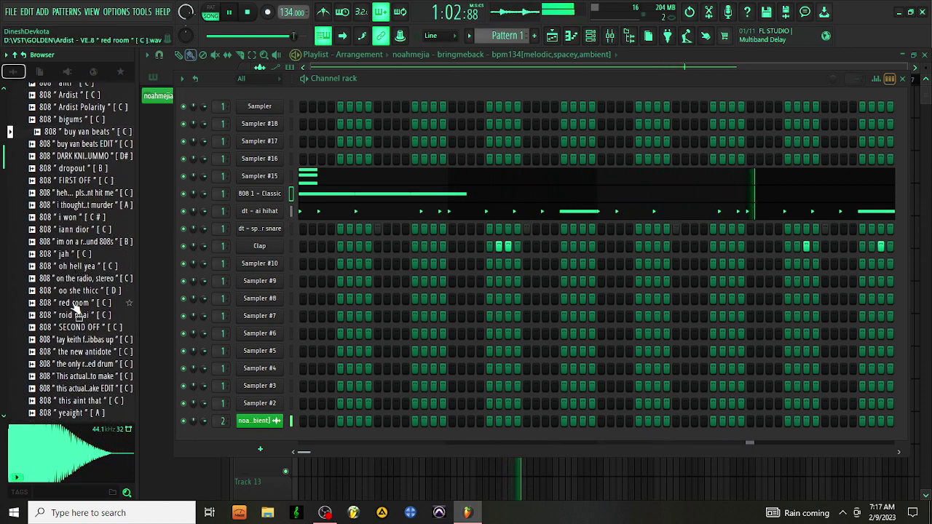
left_click(78, 341)
scroll(82, 348, "down", 3)
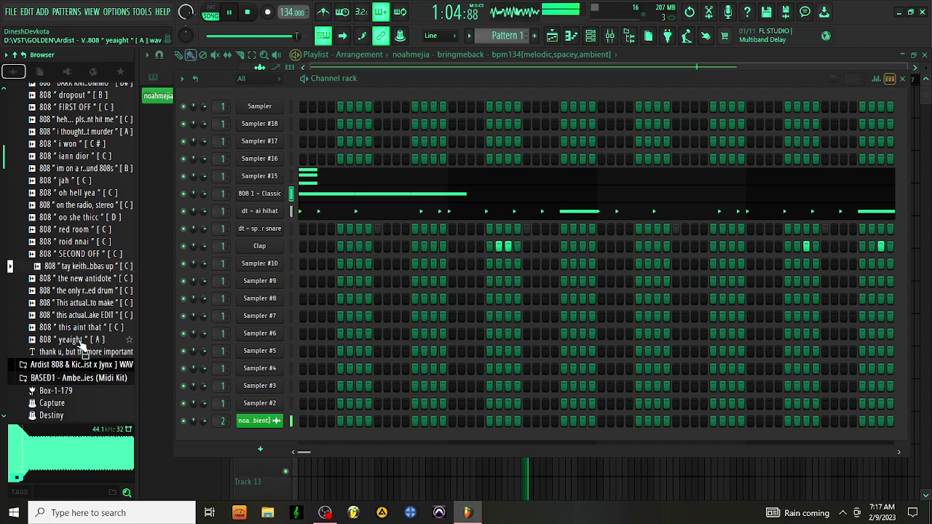
scroll(78, 308, "down", 7)
scroll(78, 307, "down", 15)
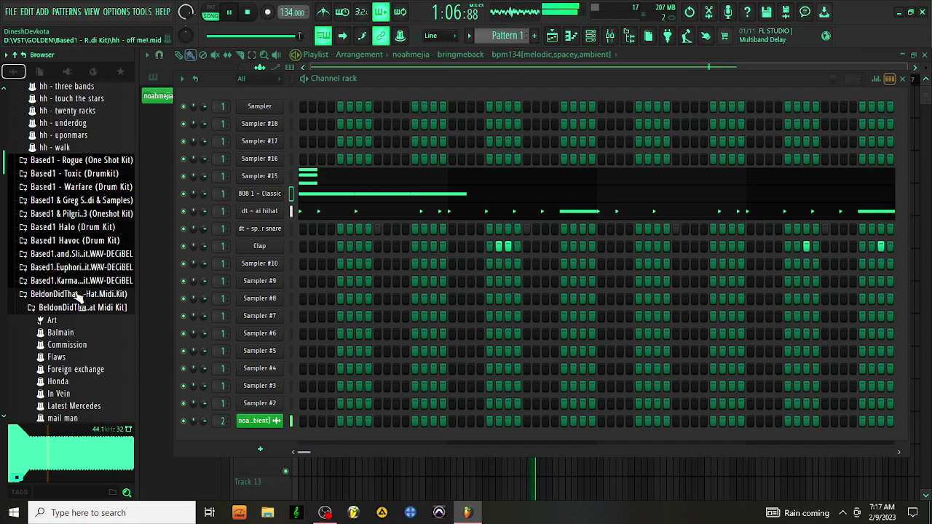
scroll(83, 298, "down", 2)
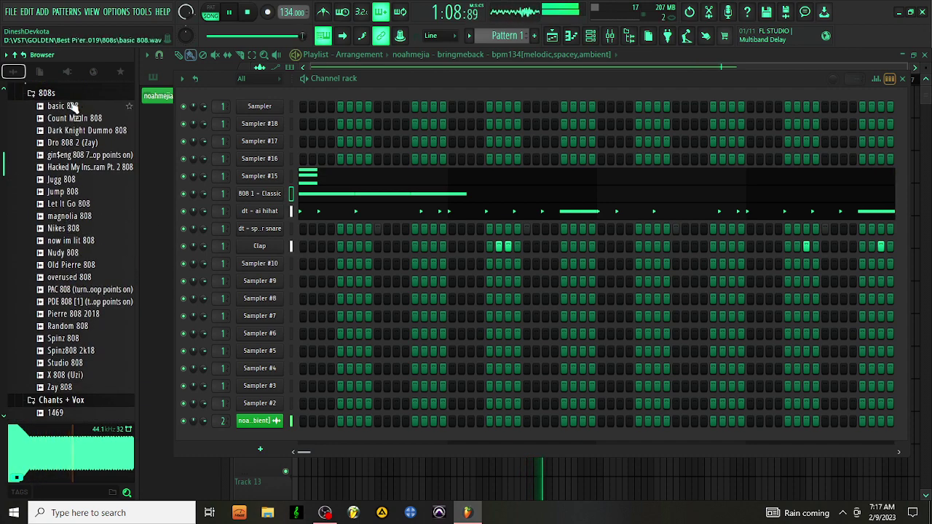
left_click_drag(73, 106, 271, 197)
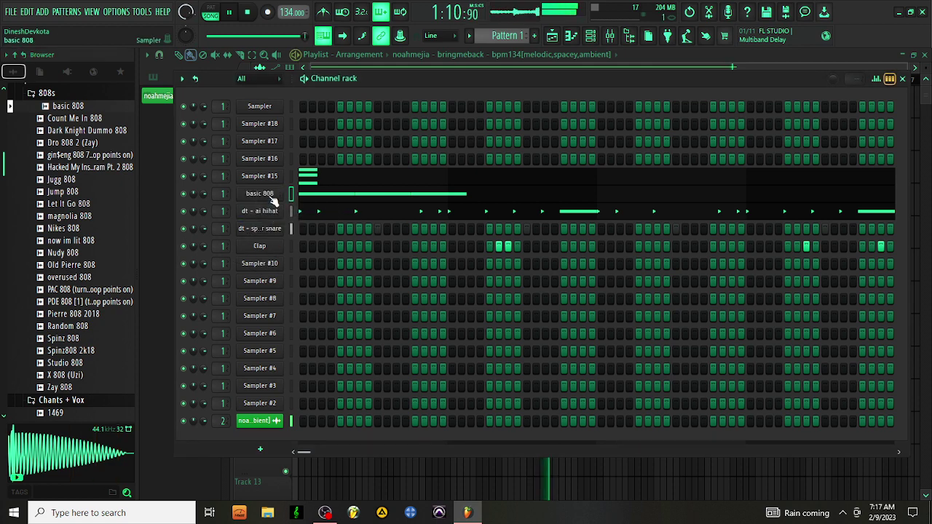
Try Jugg 808, then Jump 808, on the 808 channel
left_click(76, 181)
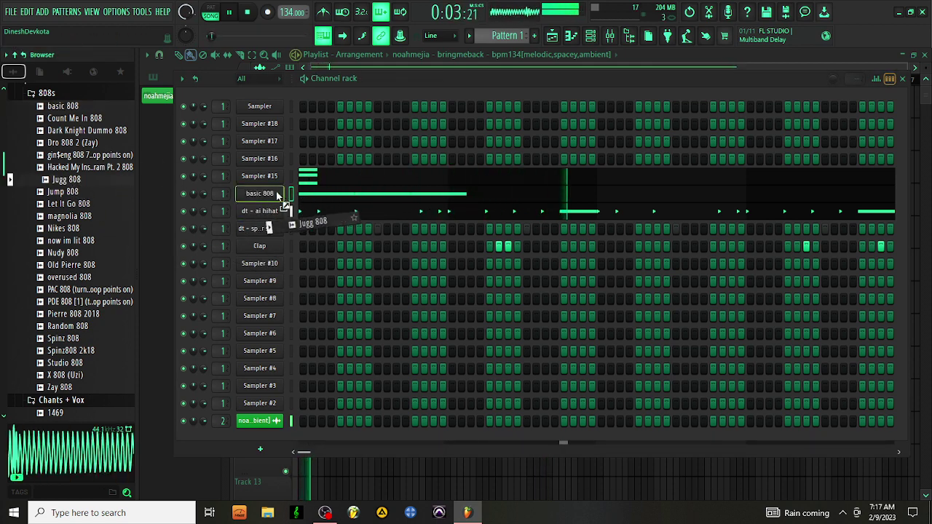
left_click_drag(277, 195, 279, 198)
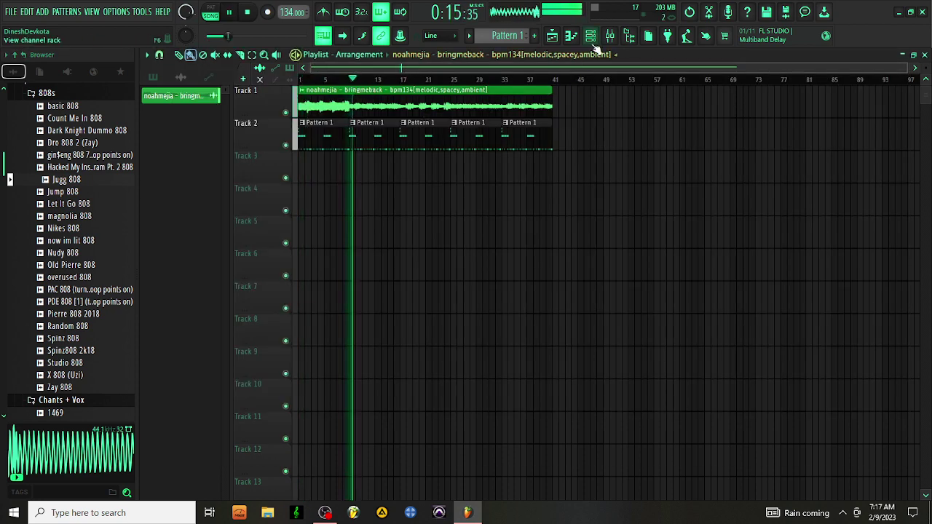
left_click(592, 41)
left_click(79, 193)
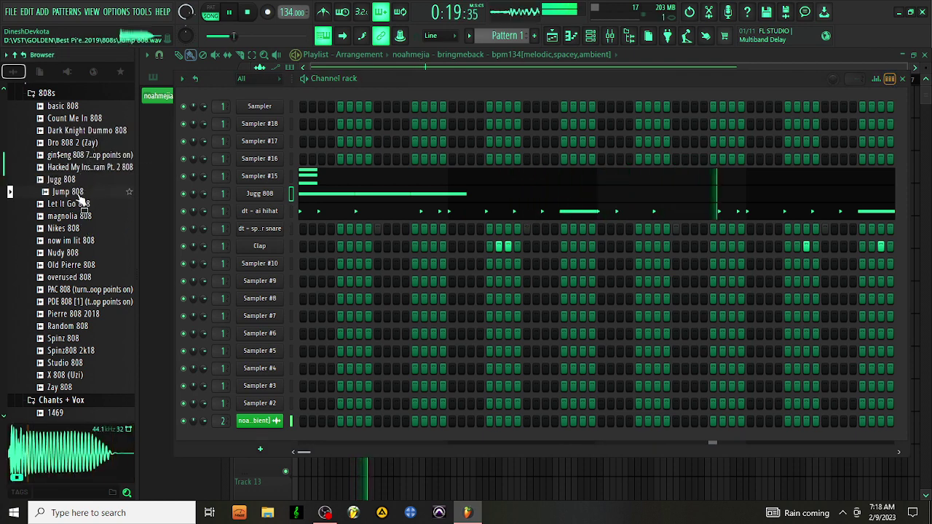
left_click_drag(311, 217, 276, 196)
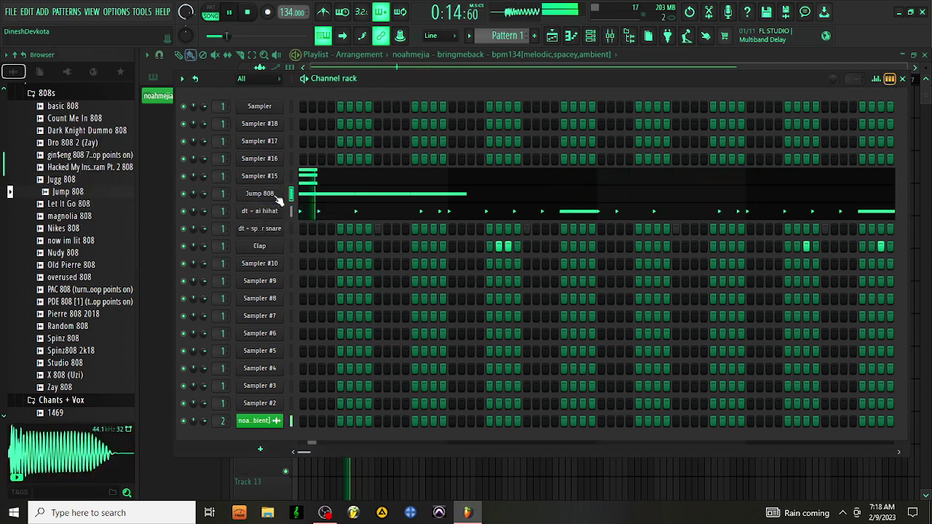
Play the Jump 808 pattern, then restore basic 808 and view its A5 notes
left_click(315, 198)
key("space")
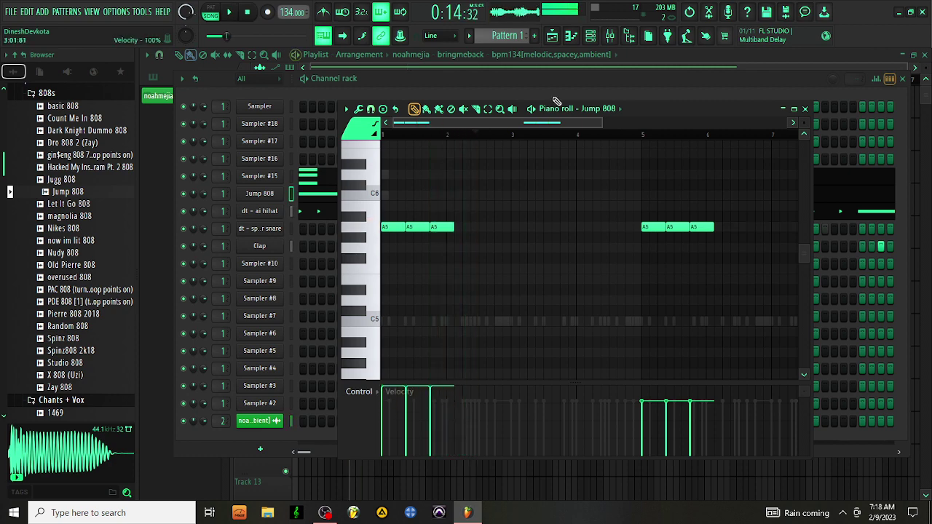
key("space")
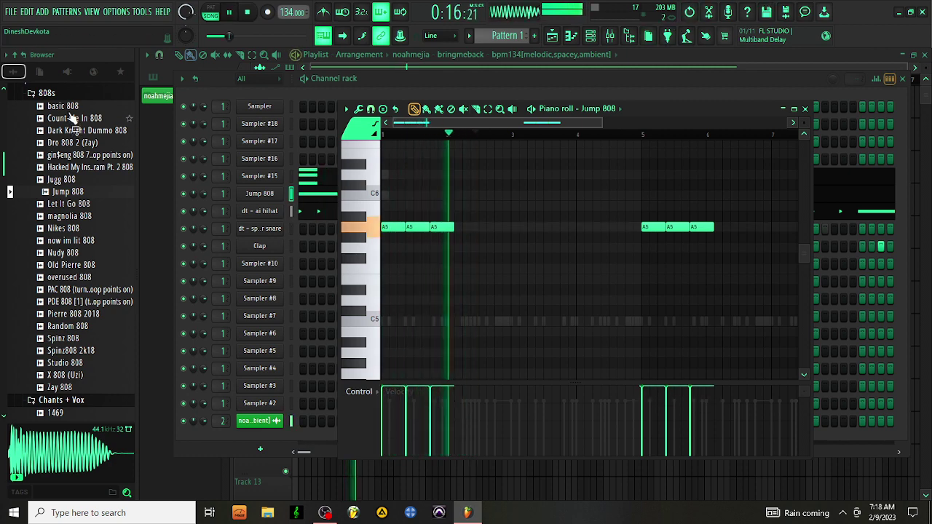
left_click_drag(63, 106, 261, 195)
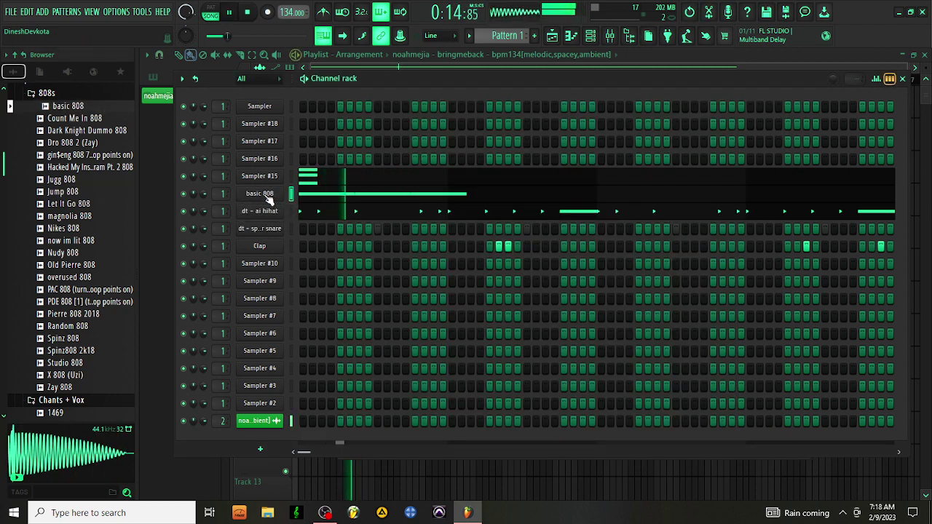
left_click(339, 199)
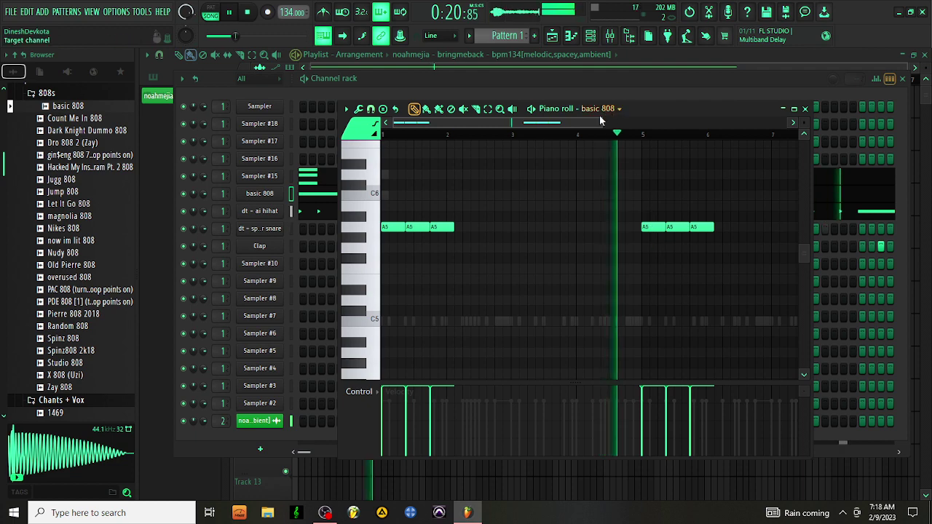
left_click_drag(603, 122, 657, 160)
scroll(62, 256, "down", 12)
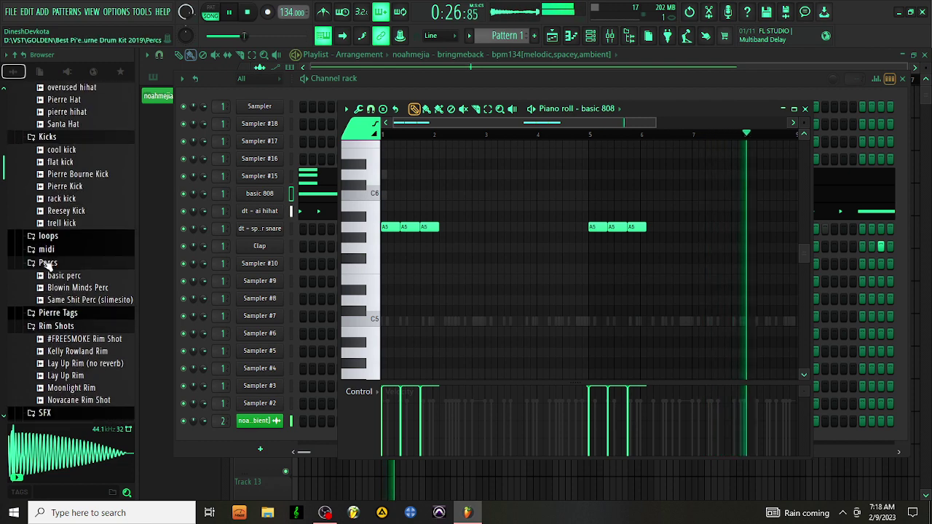
Load Same Shit Perc (slimesito) onto Sampler #10 and add a perc step
scroll(62, 256, "up", 3)
left_click_drag(67, 299, 271, 266)
left_click_drag(270, 267, 269, 264)
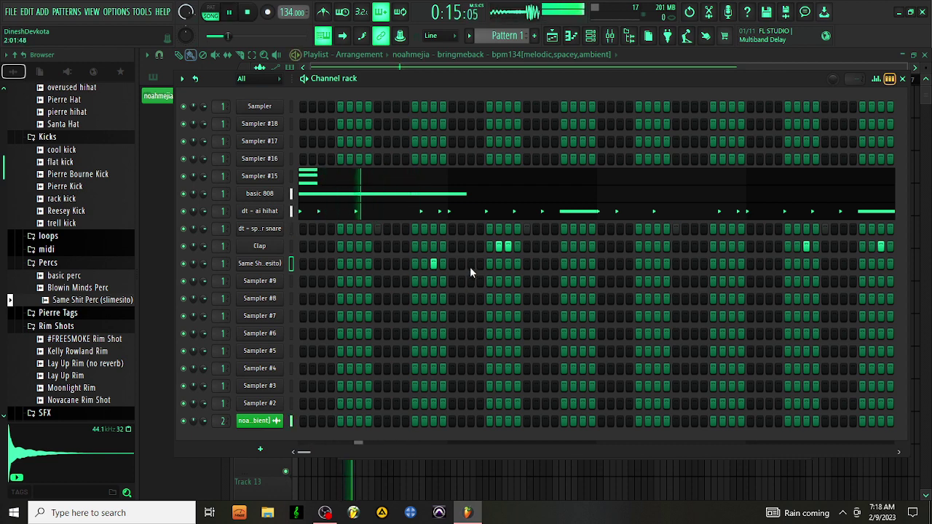
left_click(416, 264)
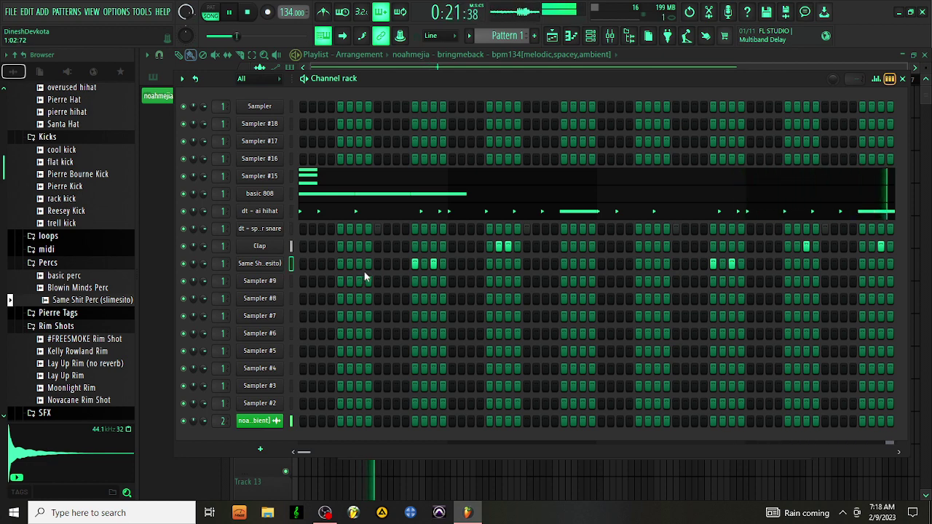
In the perc piano roll, repeat the C5 notes to bar 8 and delete the long A#5 notes
right_click(276, 264)
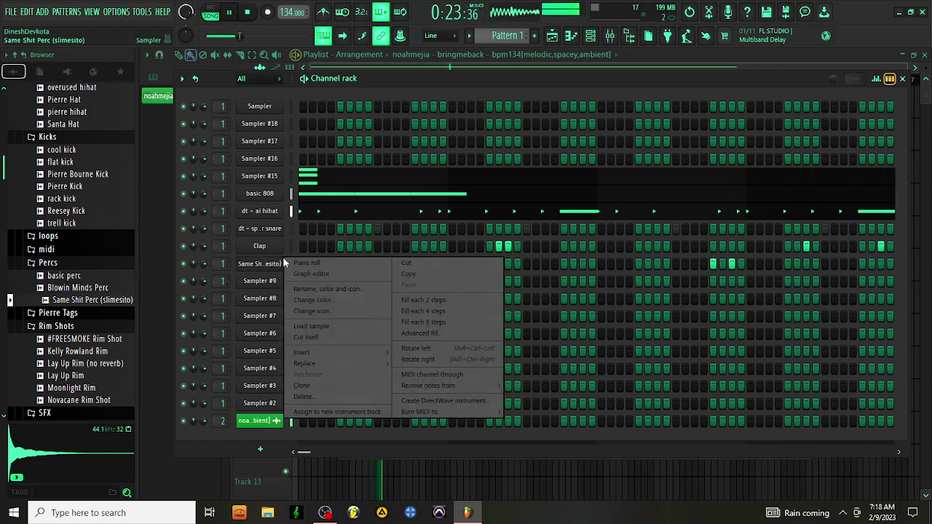
left_click(300, 264)
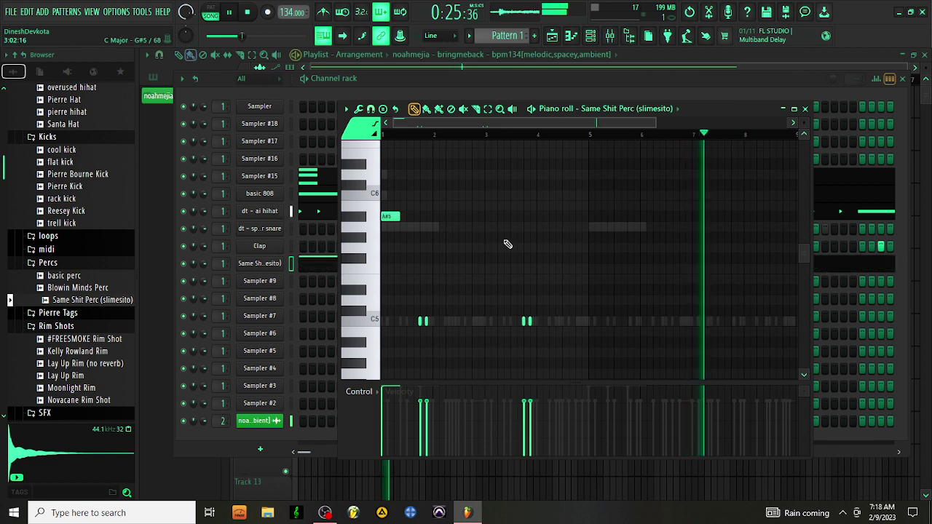
left_click_drag(399, 217, 589, 235)
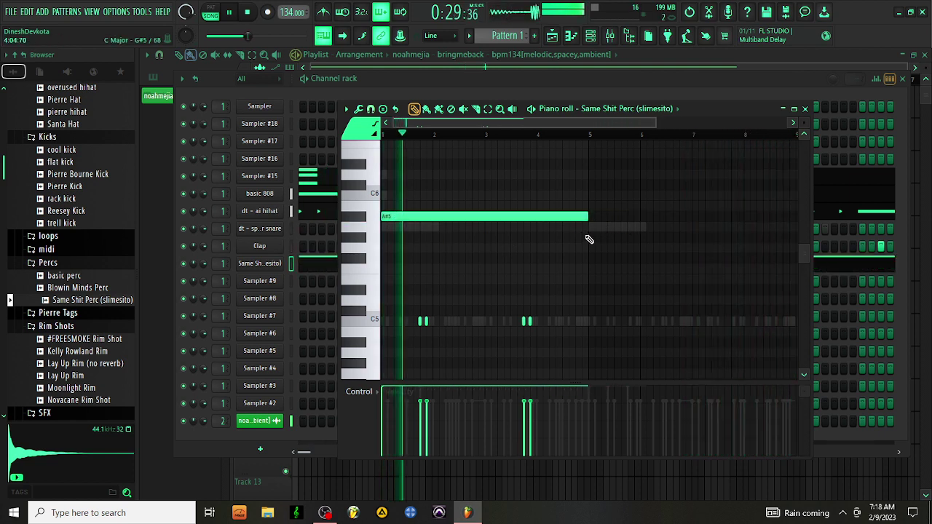
key("ctrl+b")
right_click(596, 217)
right_click(548, 217)
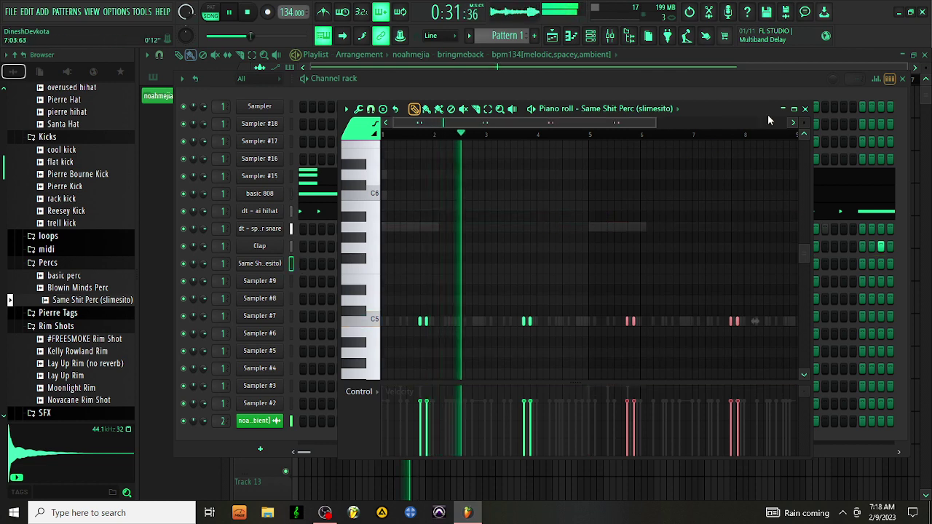
left_click(805, 108)
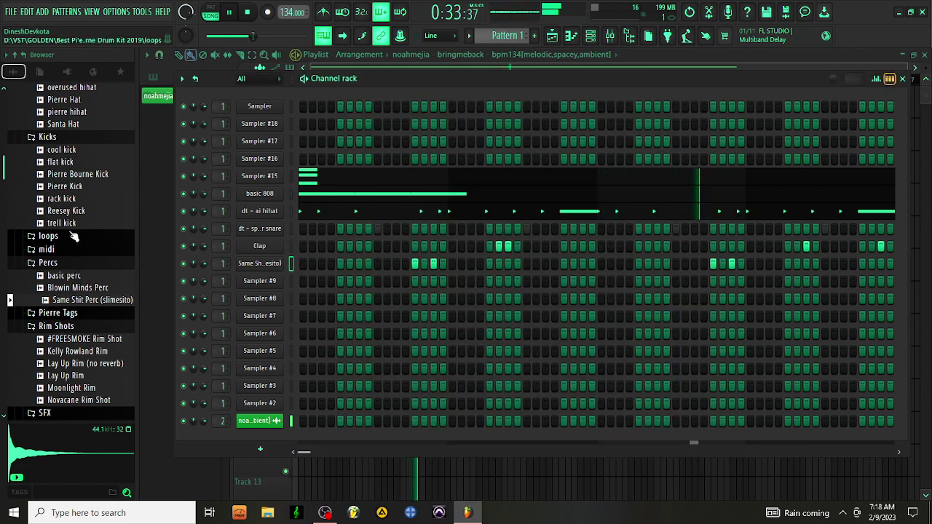
Add an icytwat open hat step and erase the long notes in its piano roll
scroll(73, 236, "up", 8)
left_click(78, 207)
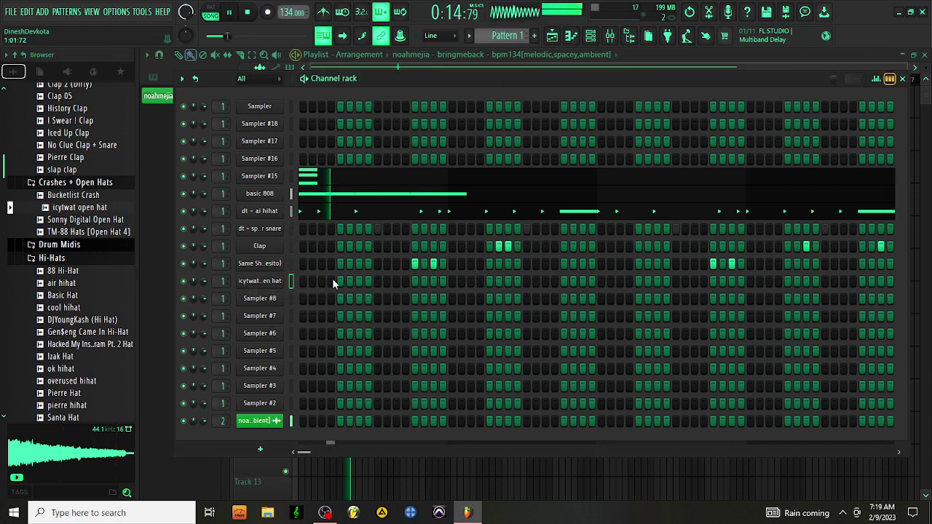
left_click(638, 282)
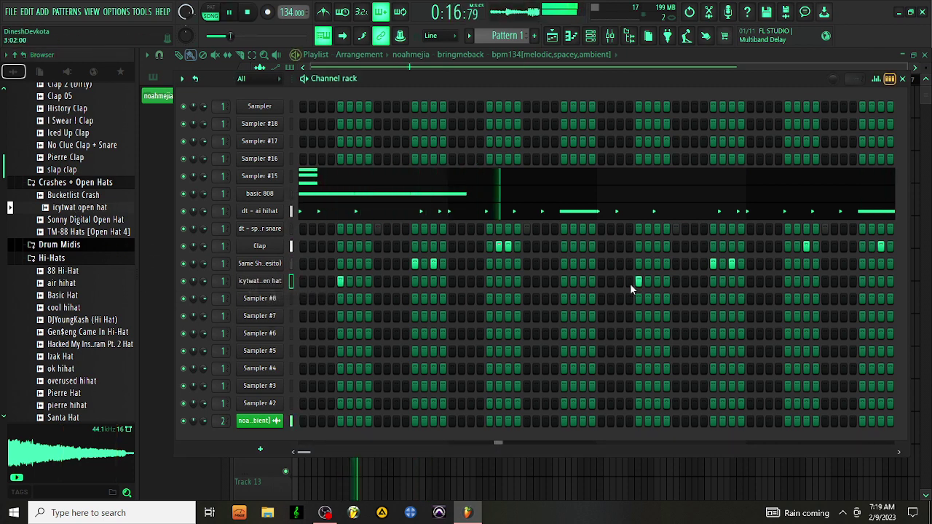
right_click(261, 283)
left_click(301, 281)
left_click_drag(512, 237, 375, 185)
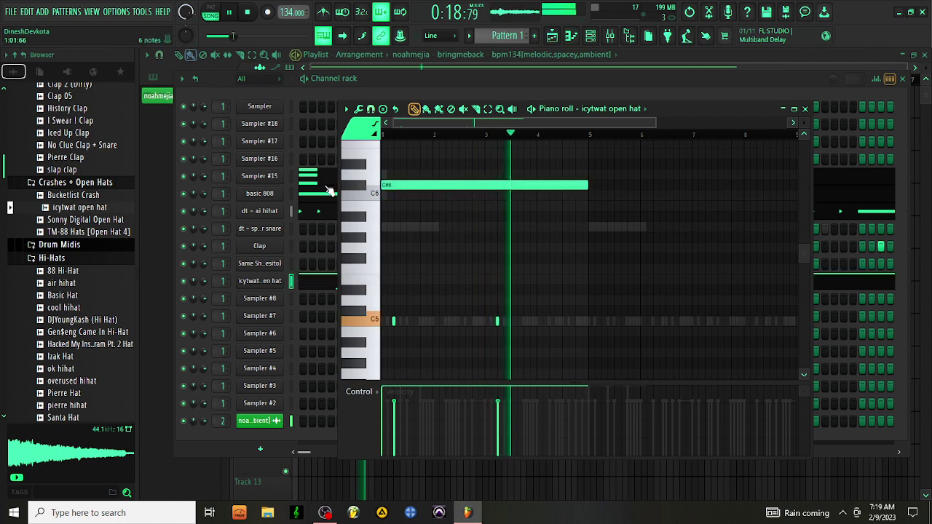
right_click(576, 206)
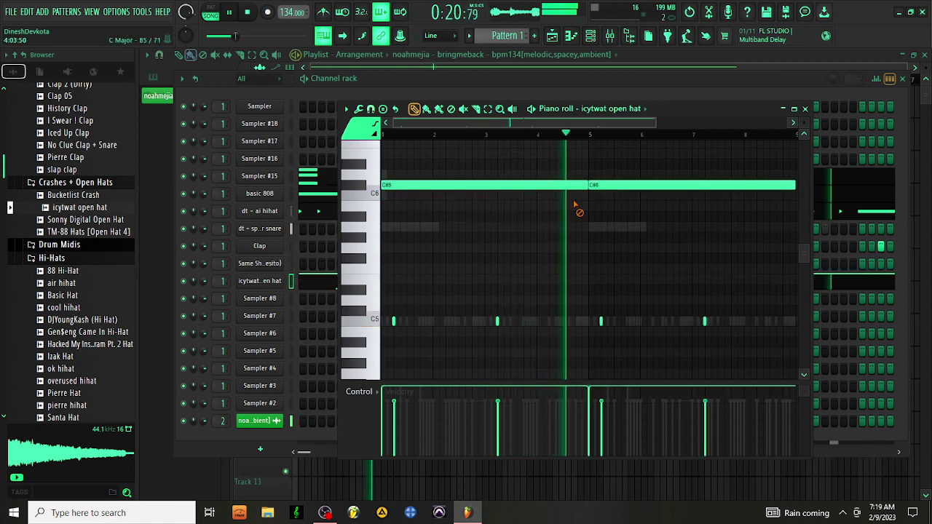
left_click(805, 109)
Scroll the Browser to Cv's Essential Bundle Kit > Drums > 808s
scroll(81, 306, "down", 8)
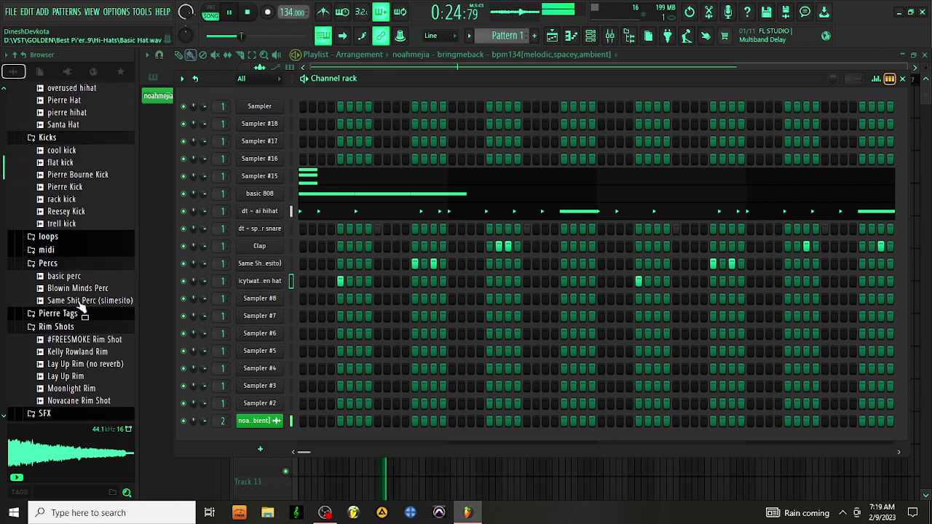
scroll(81, 292, "down", 8)
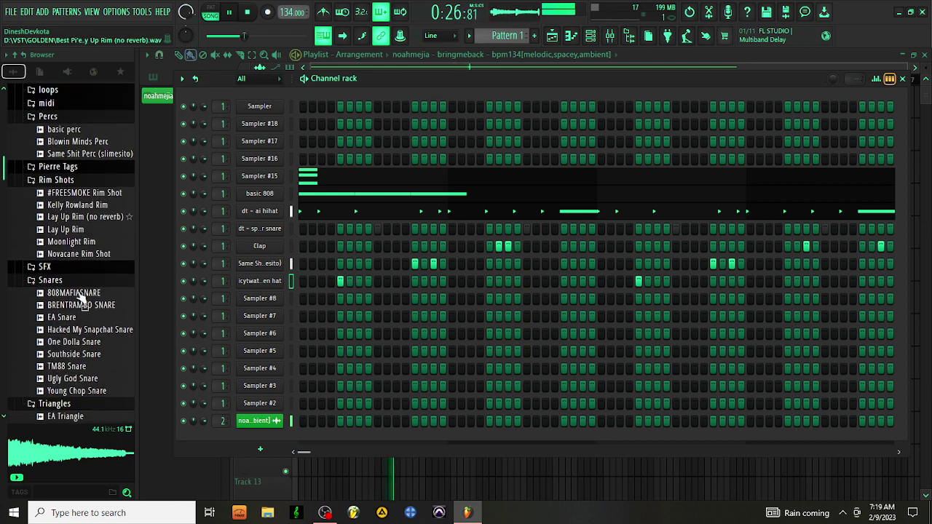
scroll(83, 303, "down", 6)
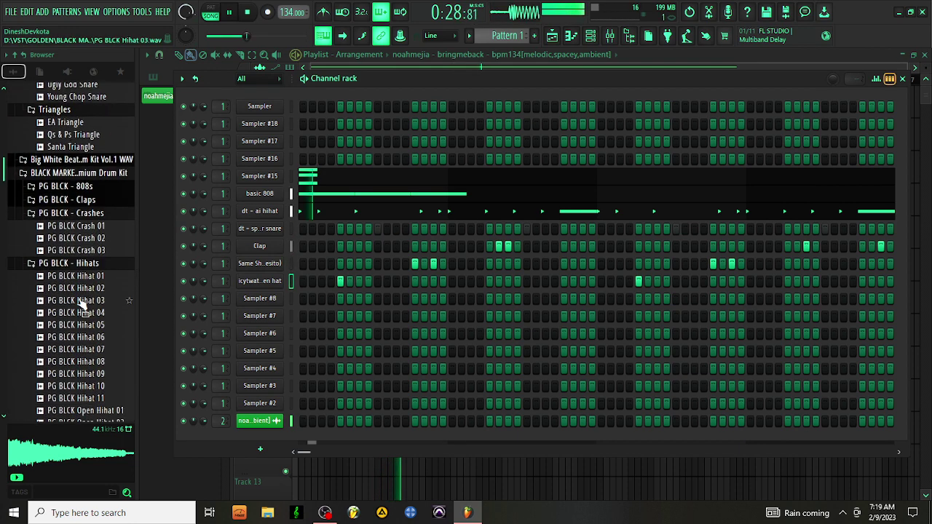
scroll(81, 300, "down", 15)
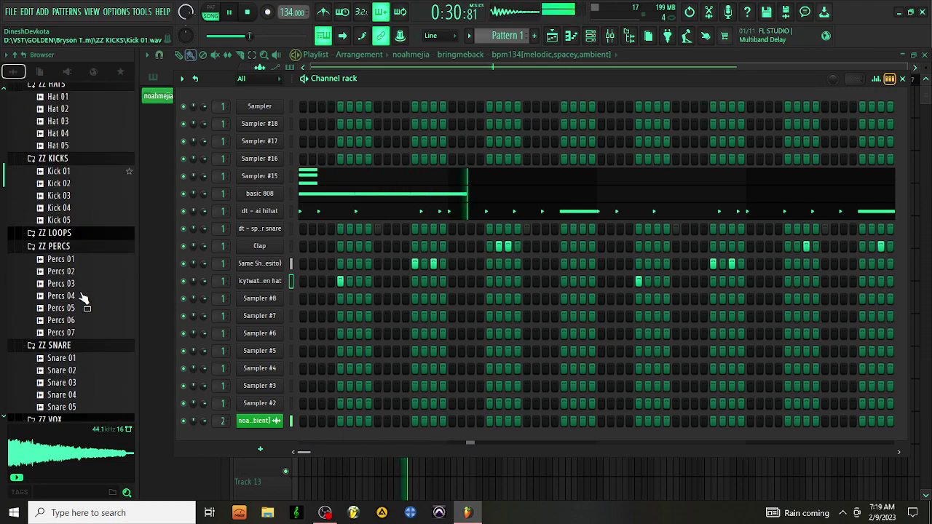
scroll(85, 298, "down", 15)
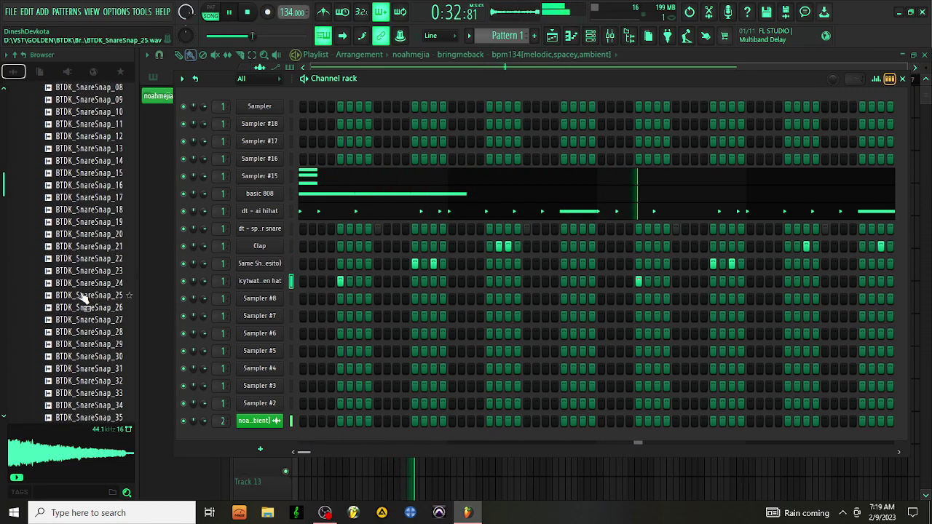
scroll(84, 293, "down", 15)
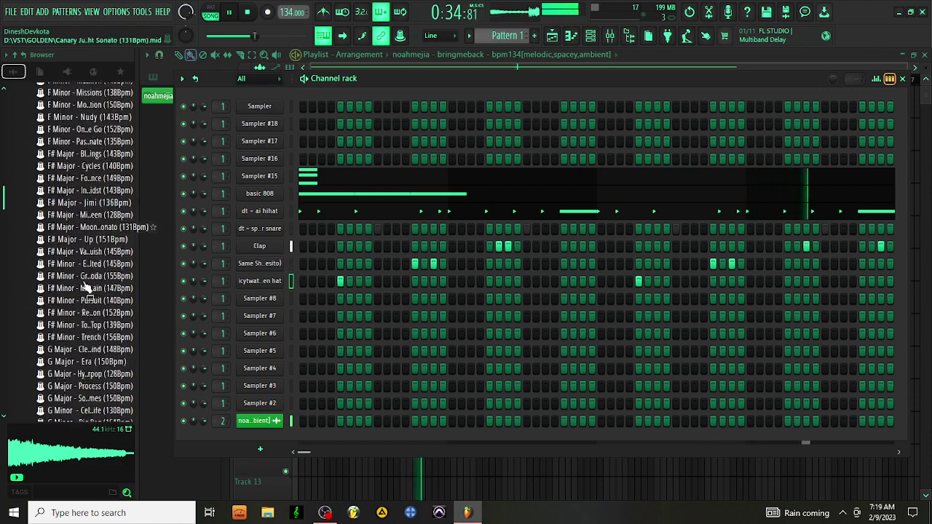
scroll(86, 285, "down", 15)
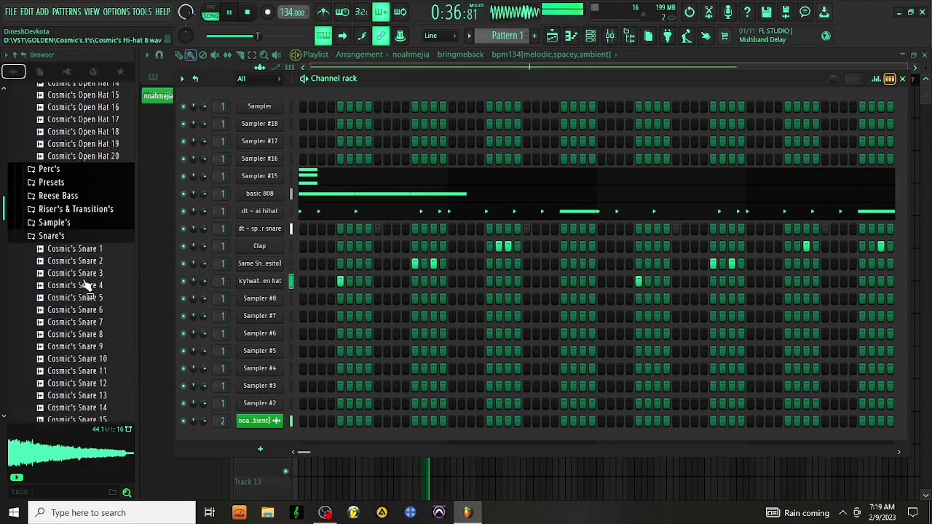
scroll(86, 286, "down", 15)
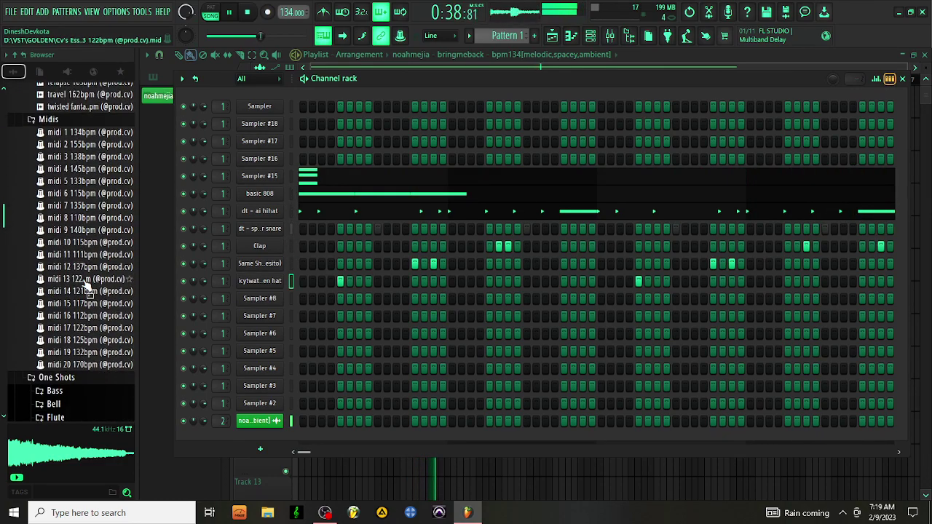
scroll(86, 285, "up", 15)
scroll(86, 285, "down", 8)
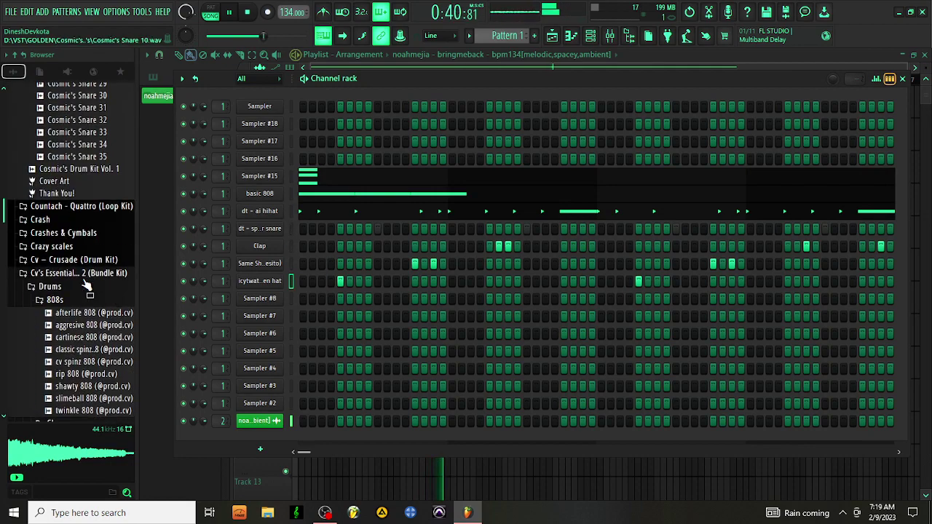
scroll(86, 286, "up", 4)
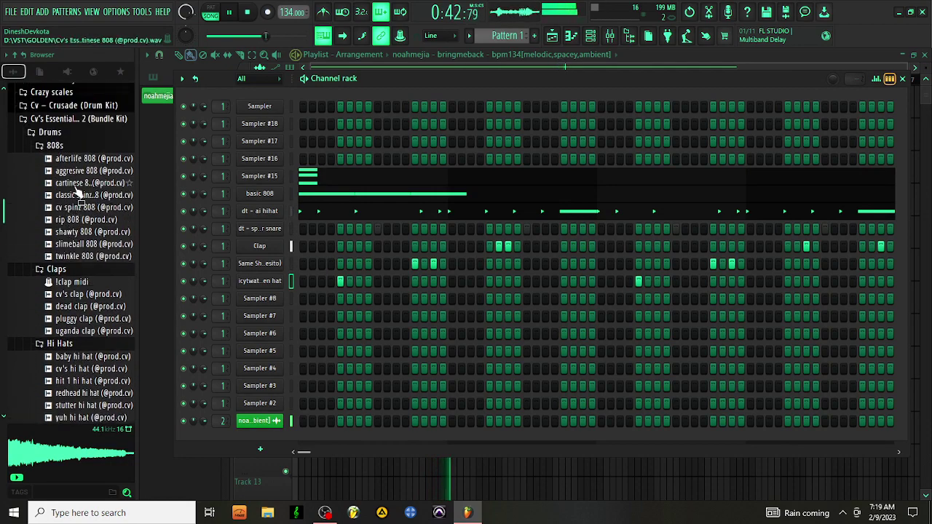
Load cartinese 808 onto the basic 808 channel and check its notes in the piano roll
left_click_drag(75, 188, 269, 196)
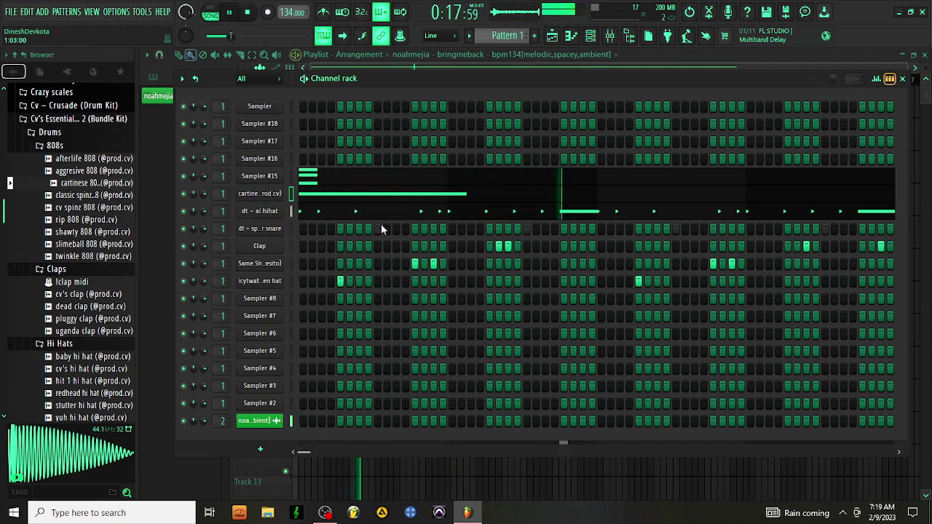
left_click(350, 197)
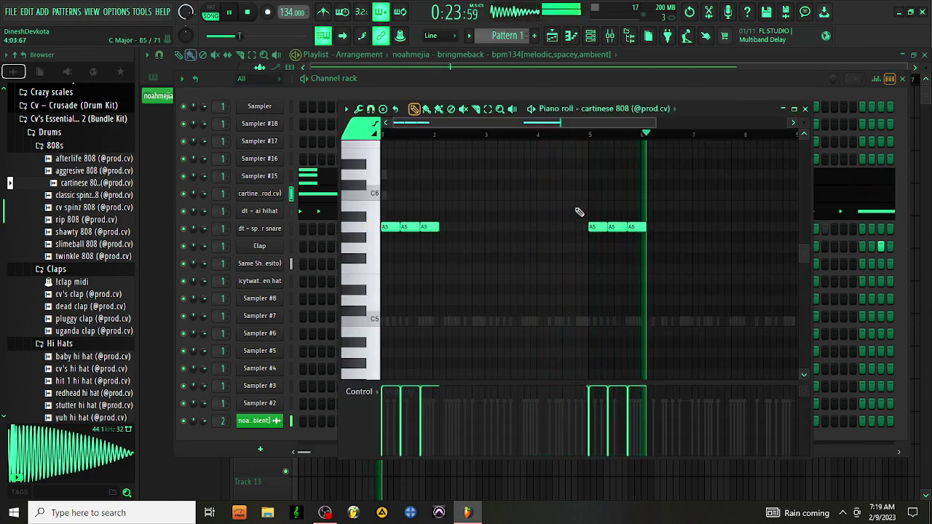
left_click(805, 109)
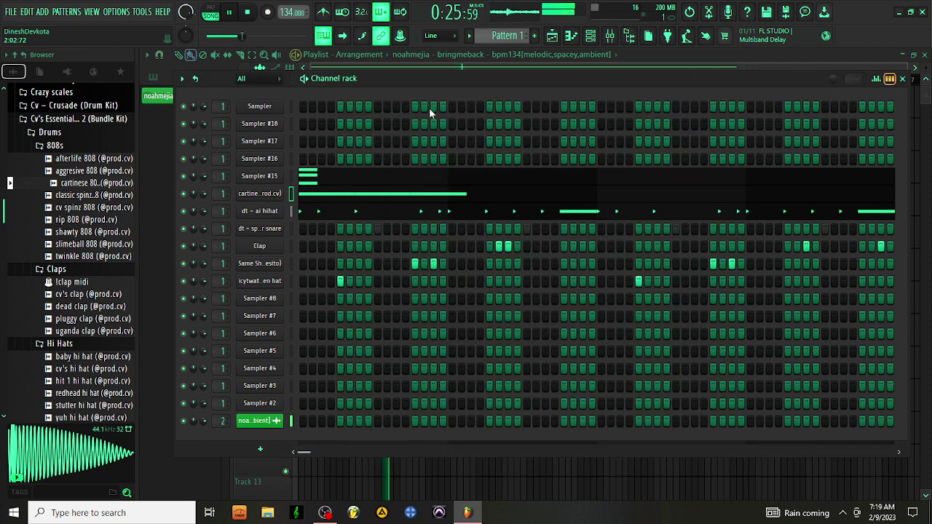
Preview shawty and slimeball 808, load slimeball 808 onto the channel, and open its piano roll
left_click(85, 231)
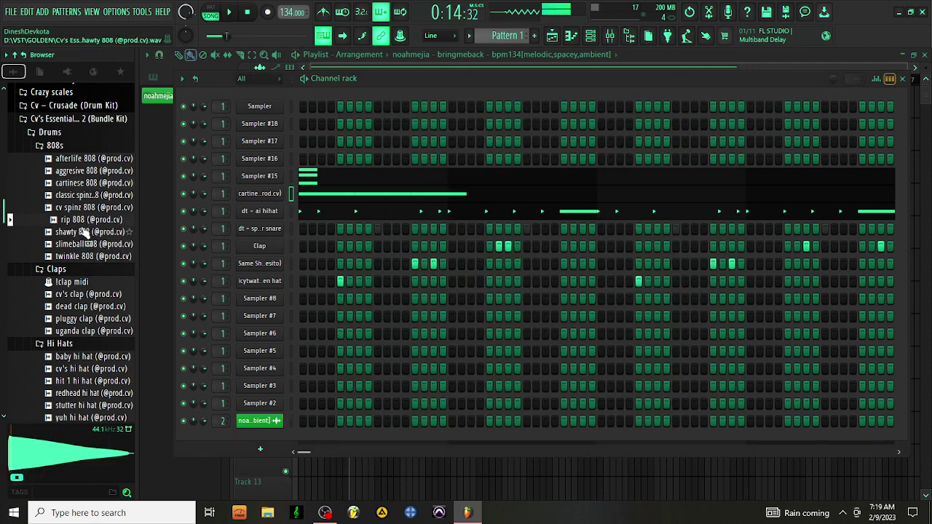
left_click(86, 244)
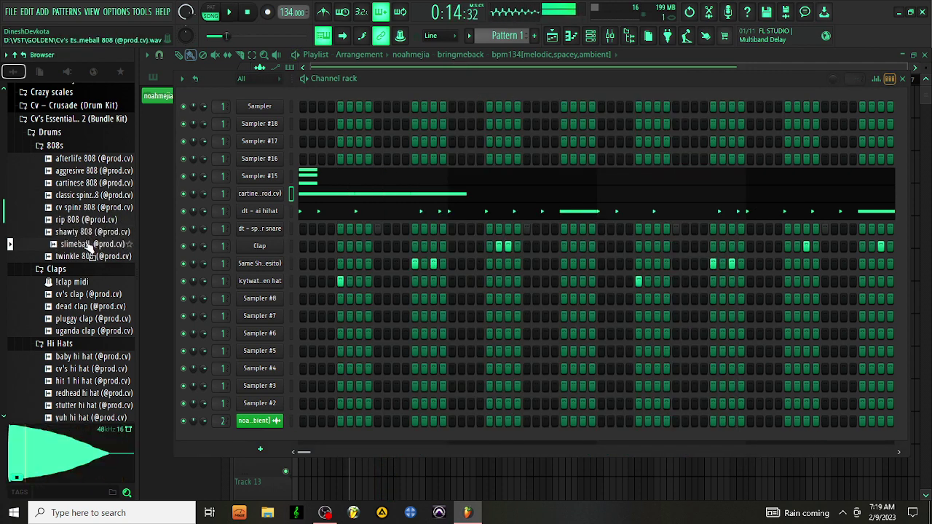
left_click_drag(85, 240, 105, 251)
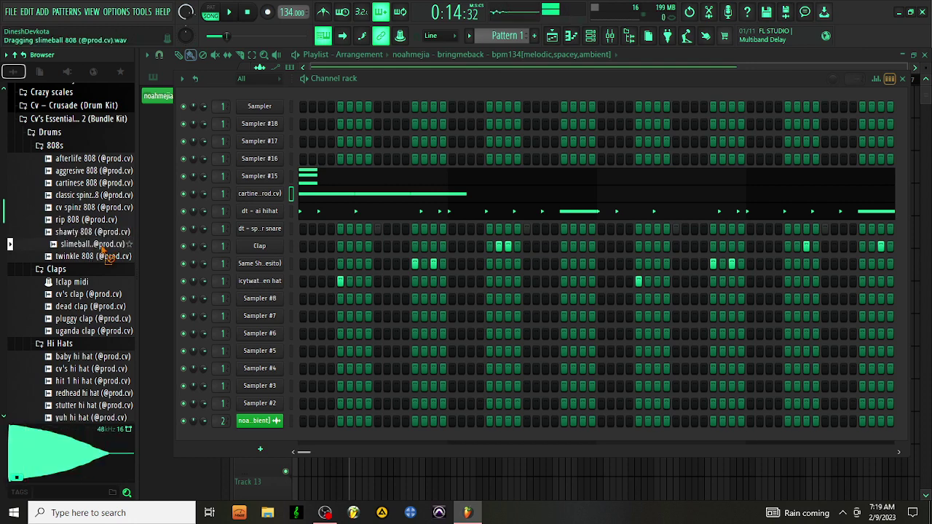
left_click_drag(277, 198, 278, 198)
key("space")
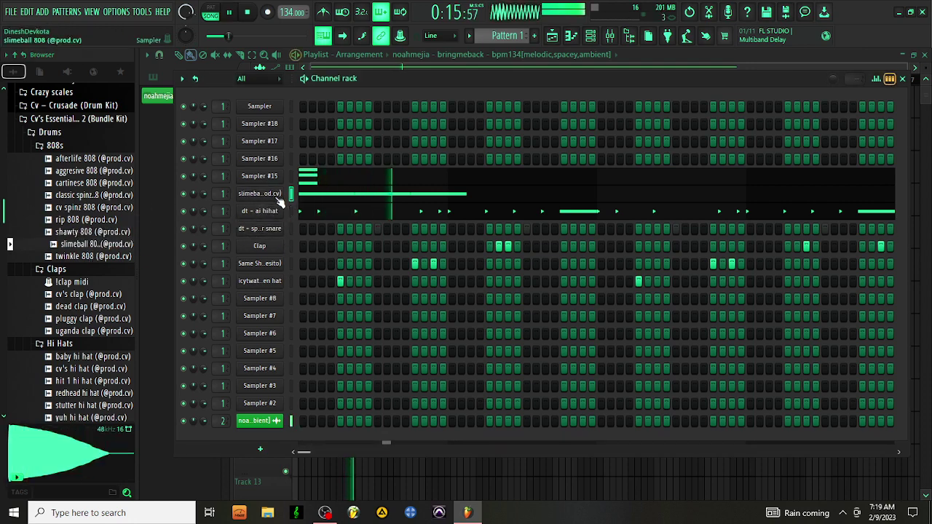
left_click(329, 200)
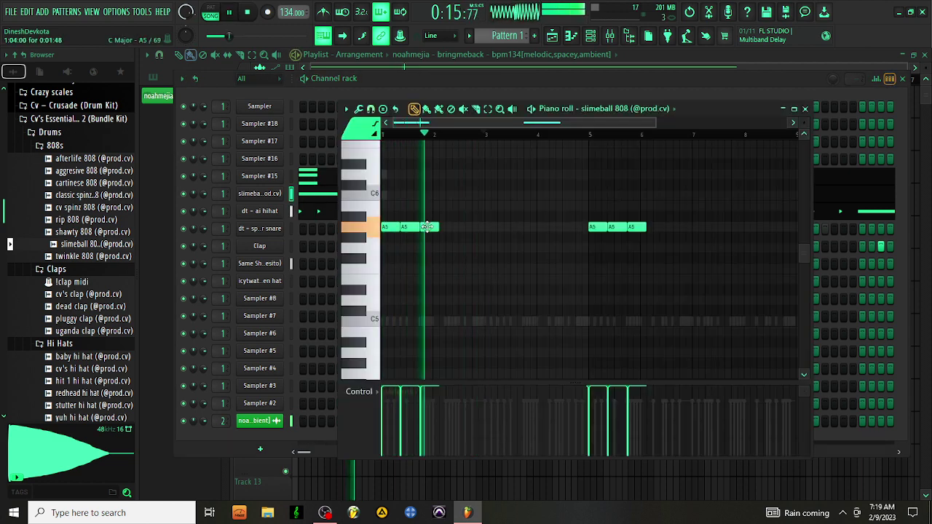
Stretch the first A5 808 note and add a new note moved down to E5 before bar 5
key("space")
key("space")
left_click_drag(434, 228, 485, 228)
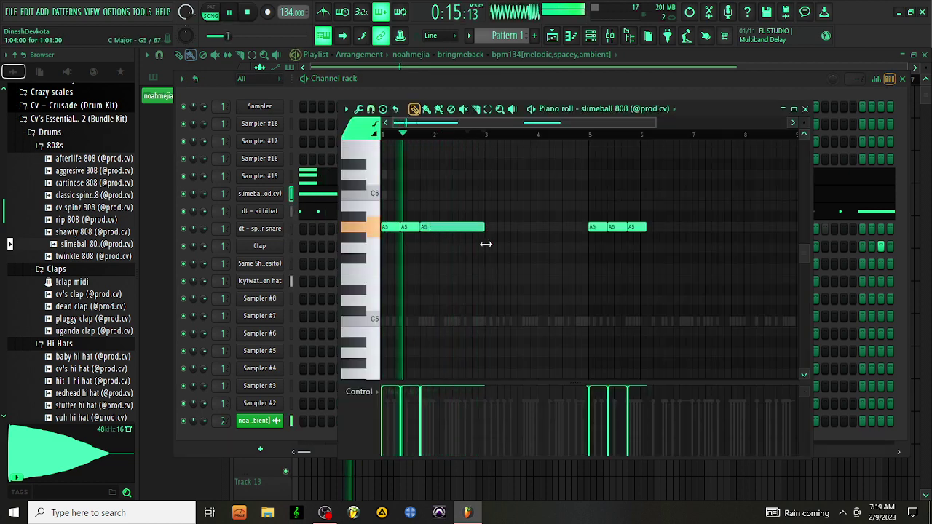
left_click(526, 248)
key("space")
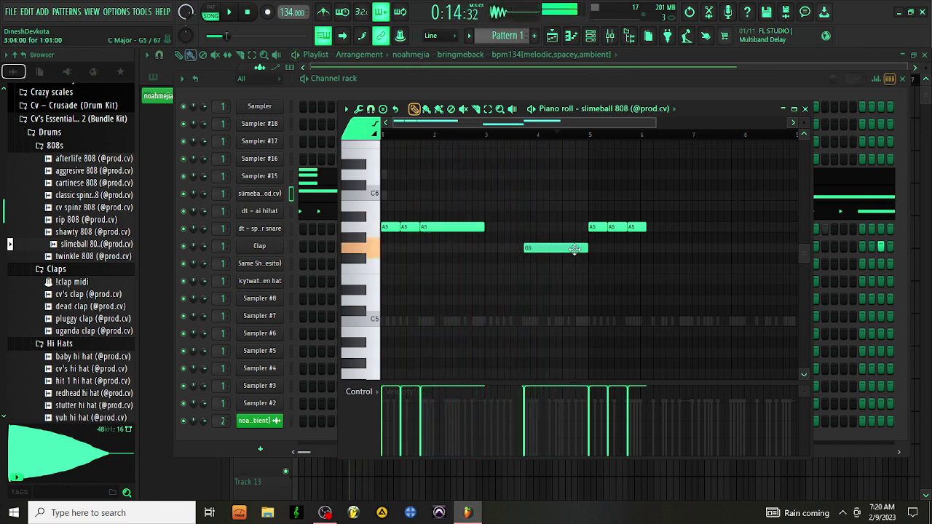
left_click_drag(572, 251, 578, 279)
Preview twinkle 808, then replace slimeball 808 with shawty 808 on the 808 channel
key("space")
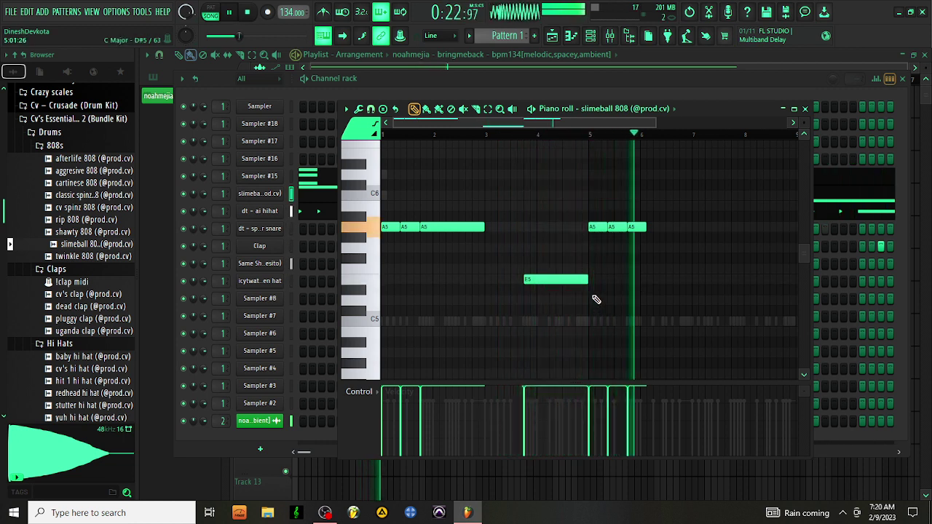
left_click(81, 256)
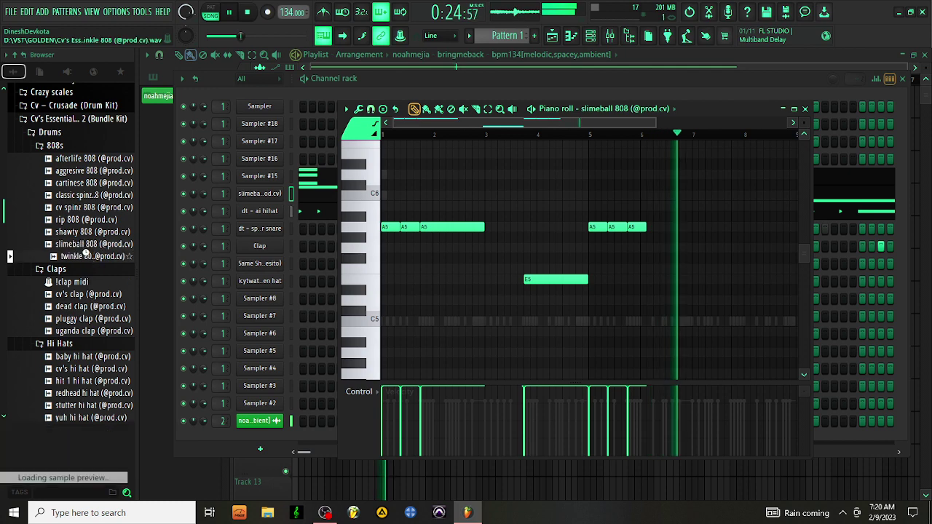
left_click_drag(86, 234, 256, 195)
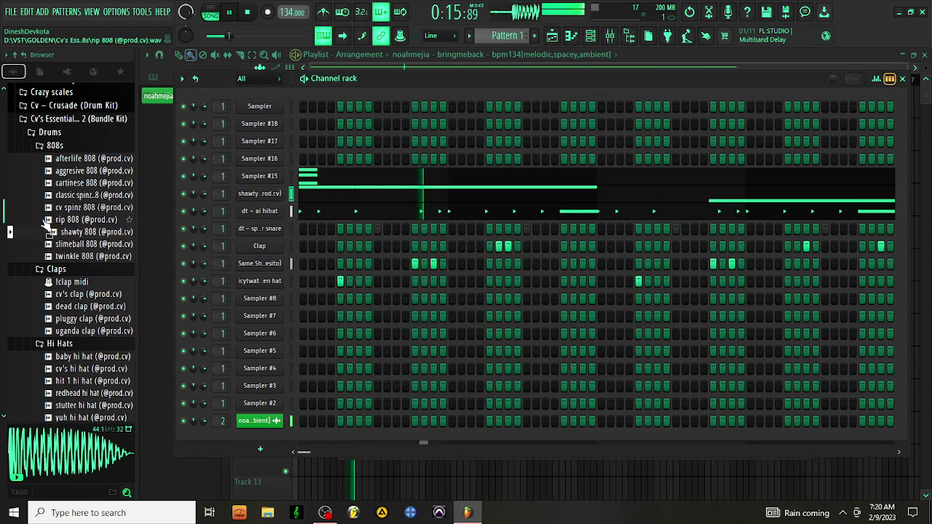
Check the shawty 808 channel settings, then preview 808 [ Wheezy ]_2 in the FinnaFinesse folder
left_click(252, 196)
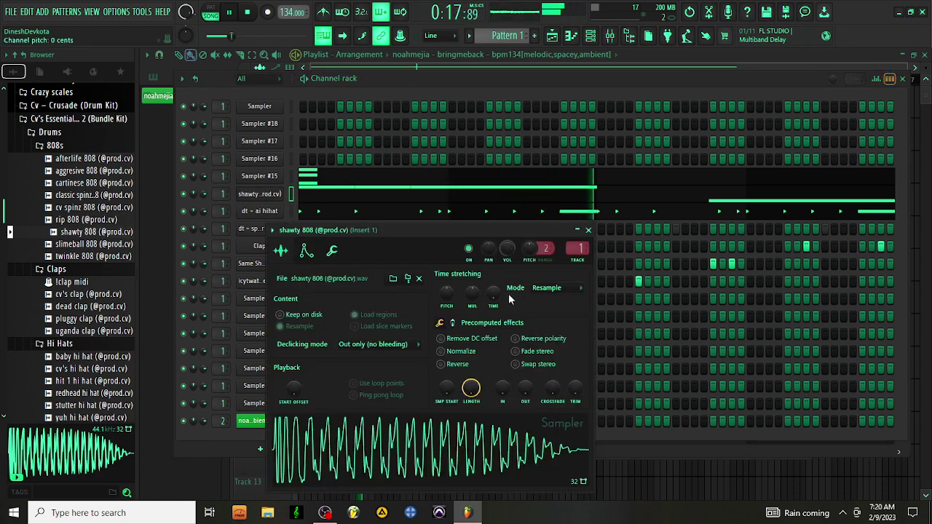
left_click(590, 231)
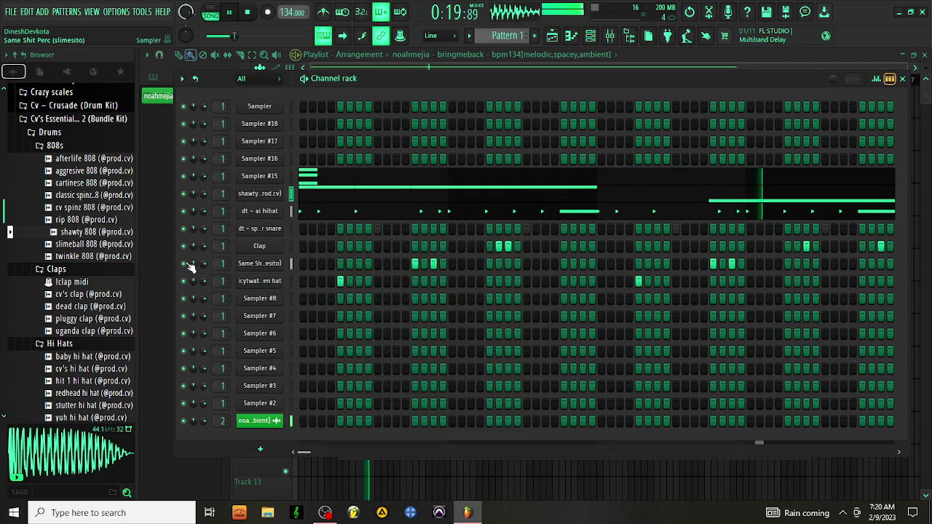
scroll(94, 273, "down", 15)
scroll(95, 273, "down", 20)
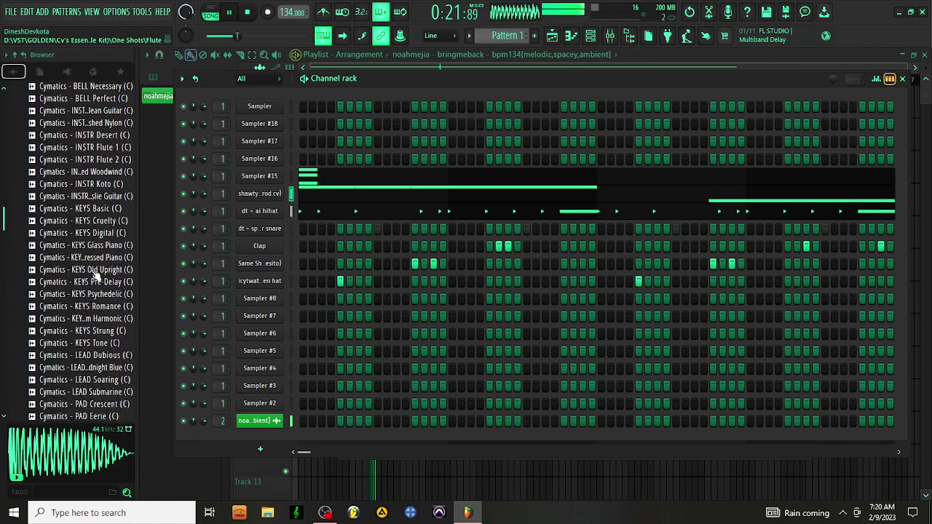
scroll(95, 277, "down", 20)
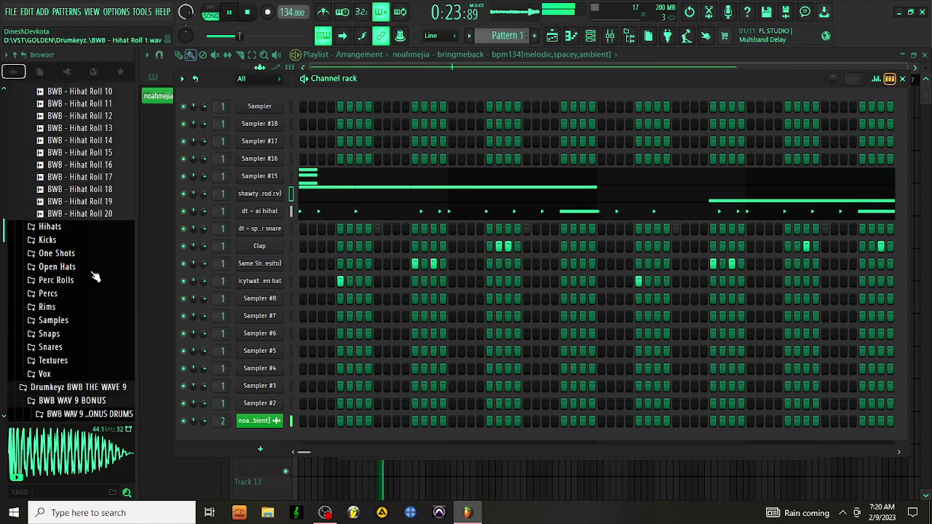
scroll(93, 277, "down", 20)
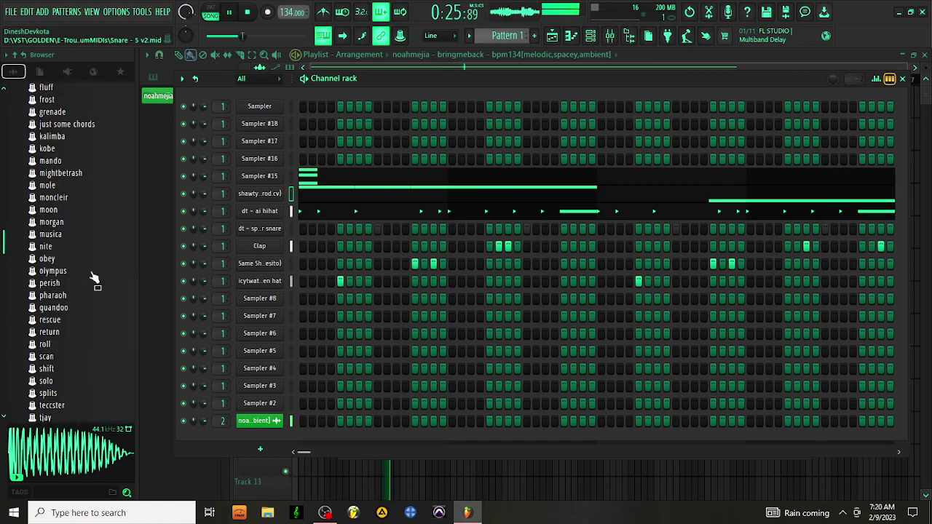
scroll(93, 274, "up", 6)
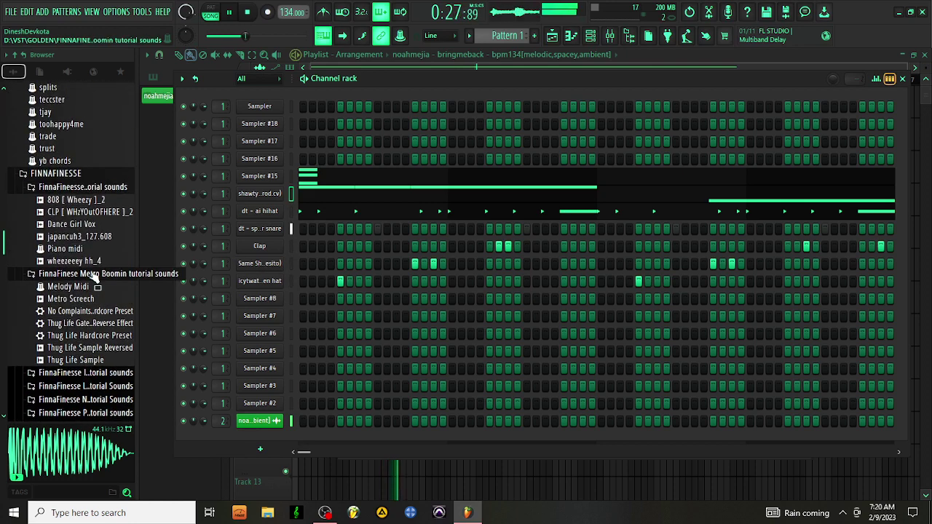
left_click(80, 201)
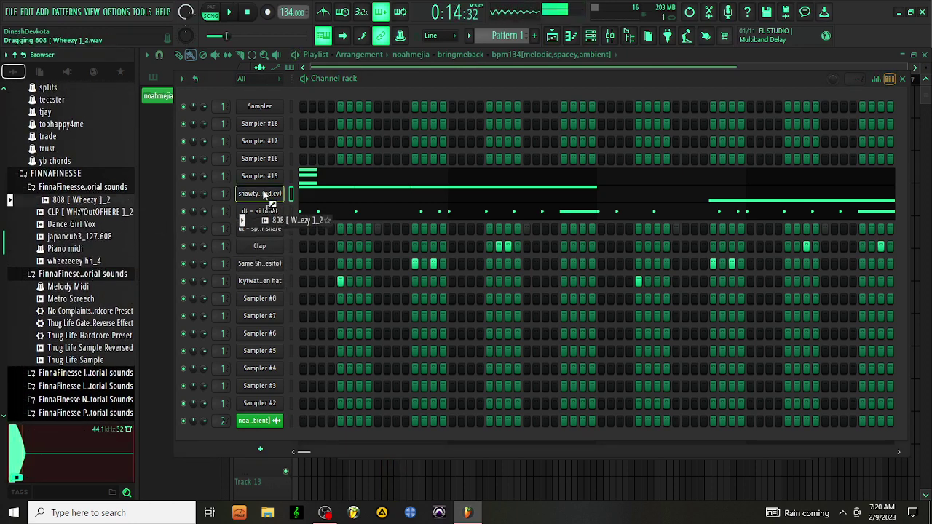
Load 808 [ Wheezy ]_2 onto the 808 channel and Dance Girl Vox onto Sampler #16 with step 1 on
left_click_drag(264, 194, 268, 196)
key("space")
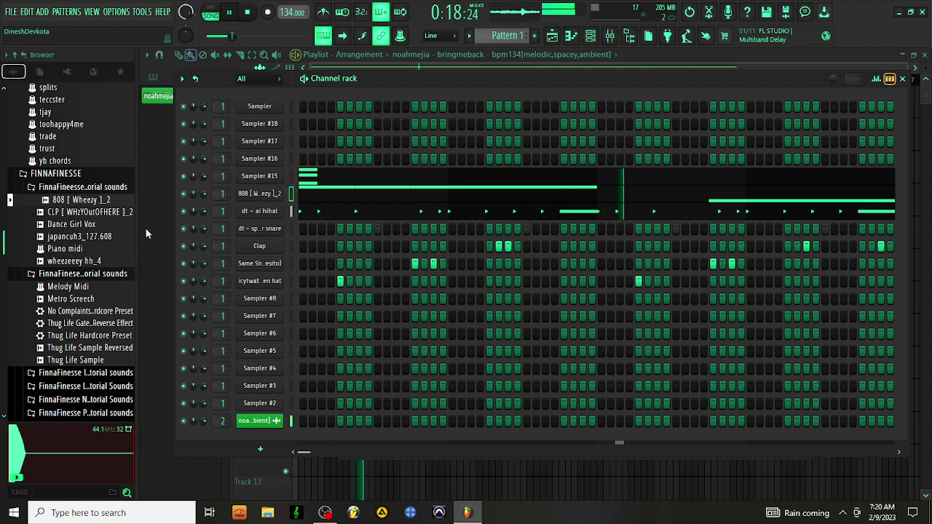
left_click_drag(93, 226, 257, 216)
left_click_drag(272, 162, 272, 161)
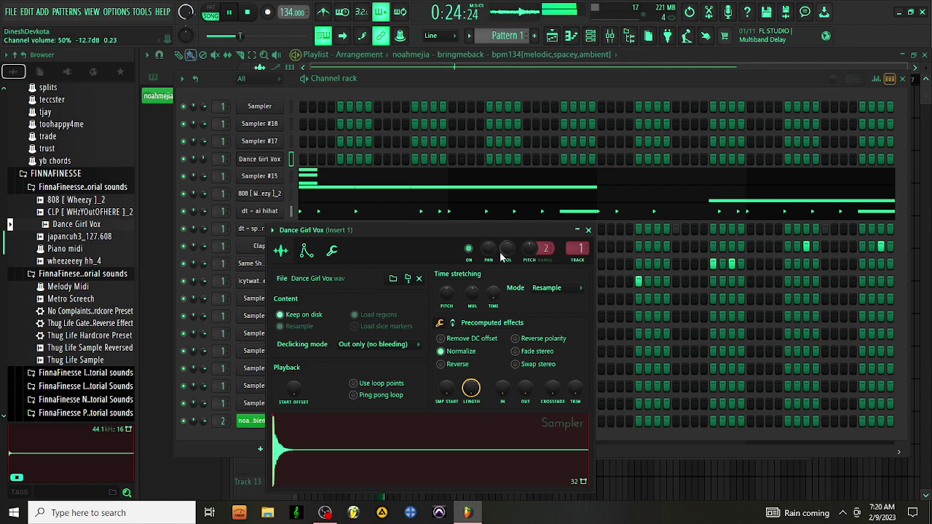
left_click(305, 161)
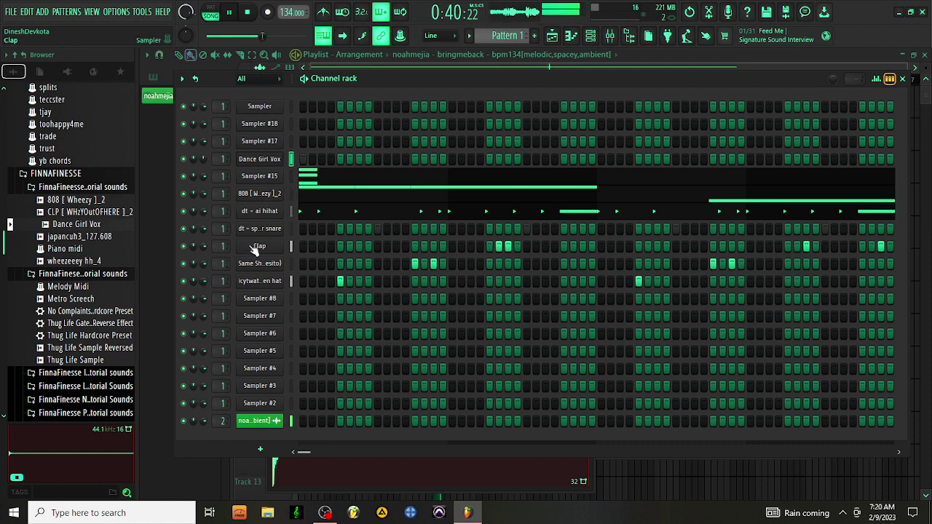
In the 808 [ Wheezy ]_2 piano roll, move the E5 note later and shorten it
left_click(326, 198)
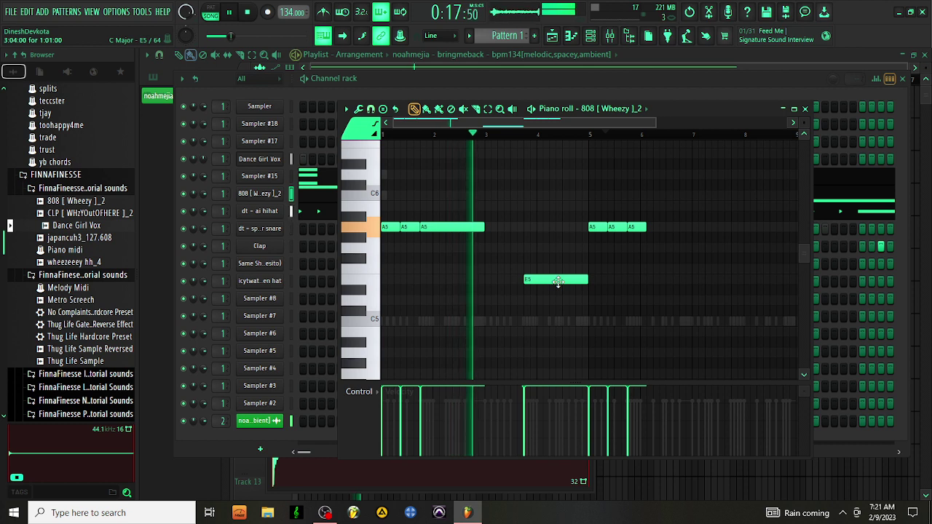
left_click_drag(558, 282, 606, 287)
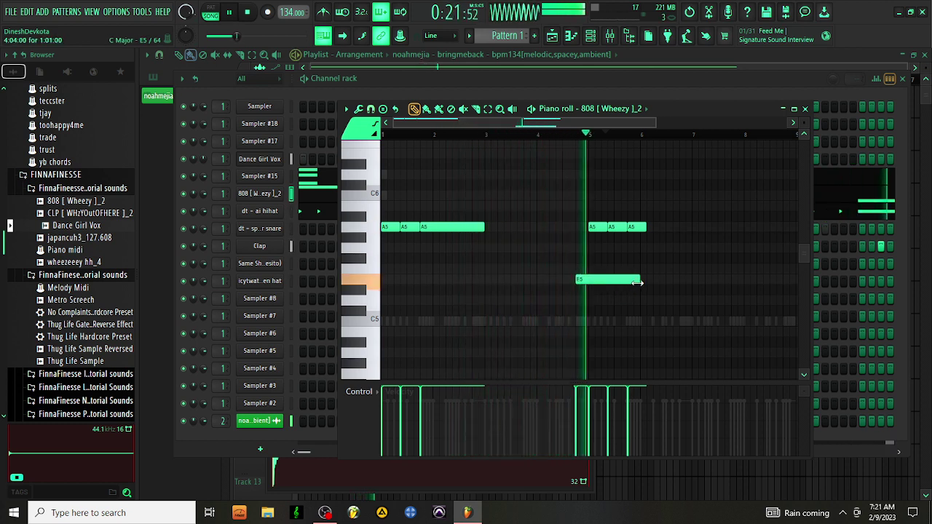
key("space")
key("space")
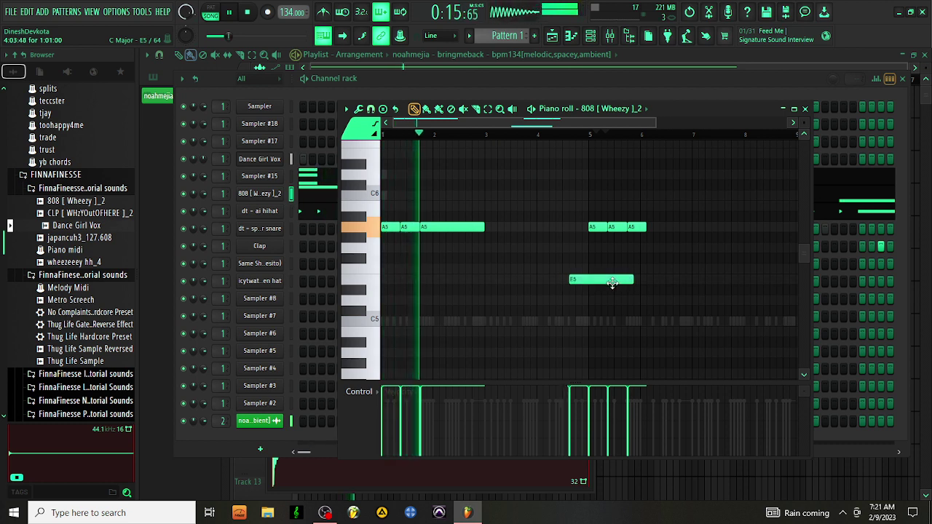
left_click_drag(632, 280, 589, 281)
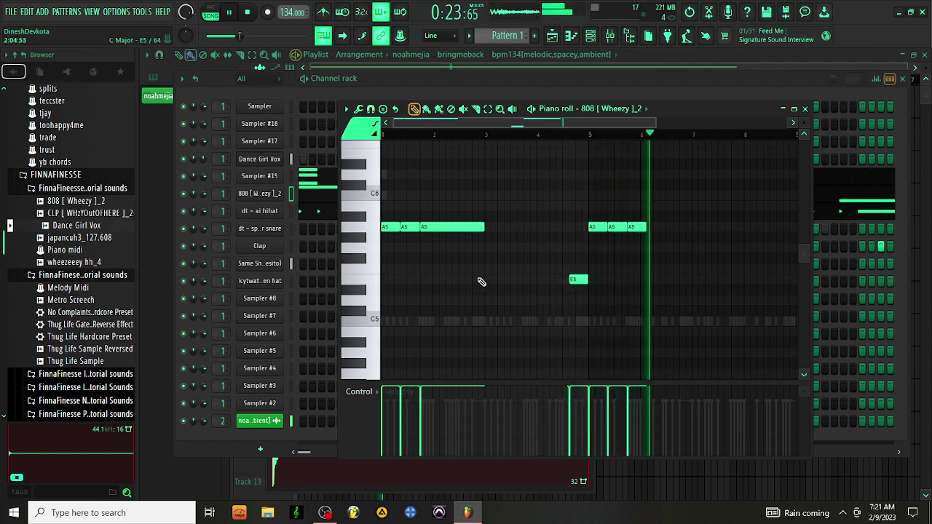
key("space")
Drop the long A5 note to E5 and transpose the whole 808 pattern up two octaves
left_click_drag(452, 231, 453, 284)
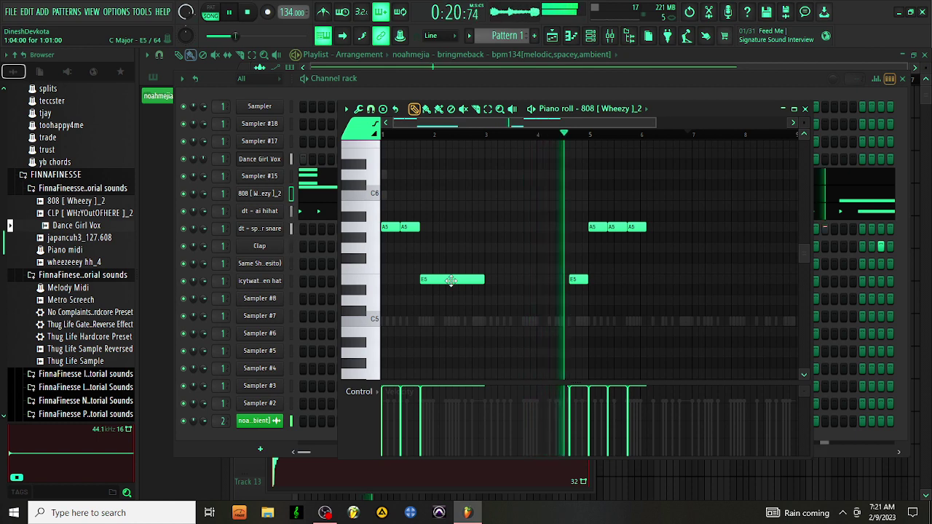
key("ctrl+Up")
key("ctrl+Up")
key("space")
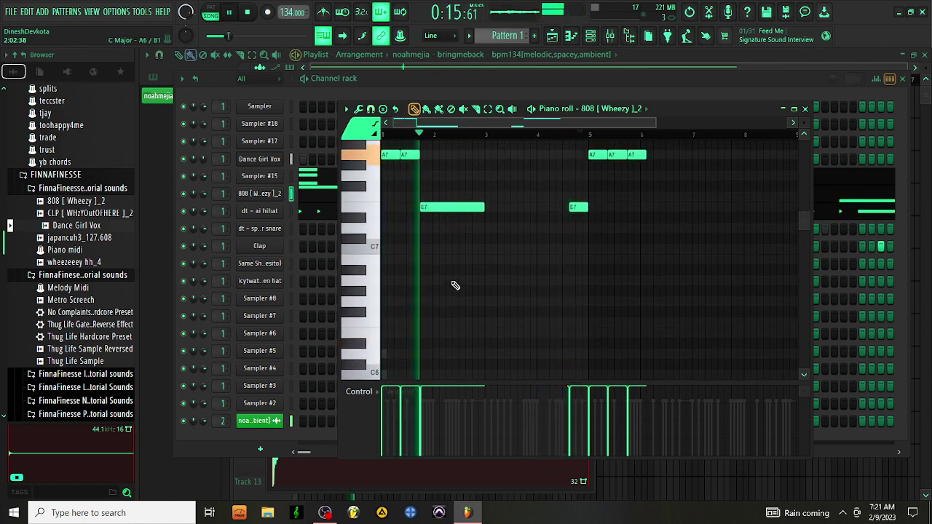
Raise the pattern an octave, add two short notes before the final E, then transpose back down three octaves
key("ctrl+Up")
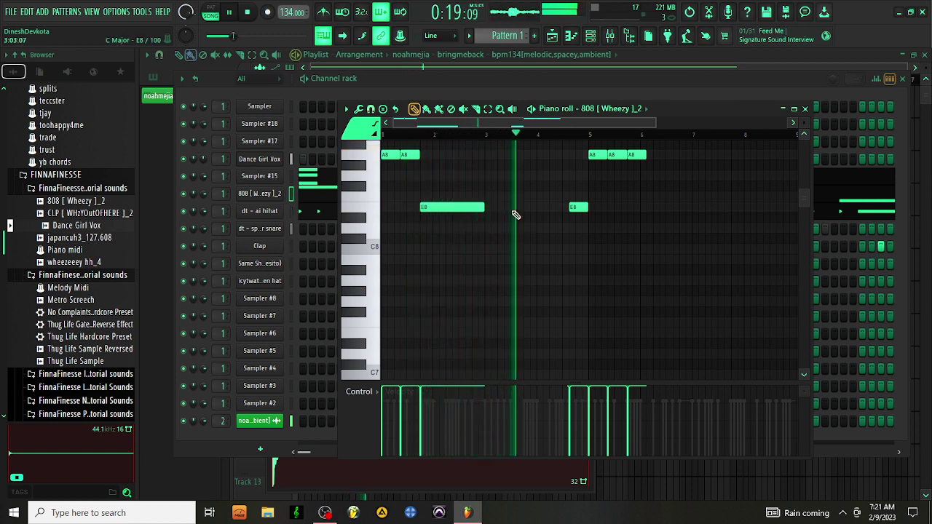
key("space")
key("space")
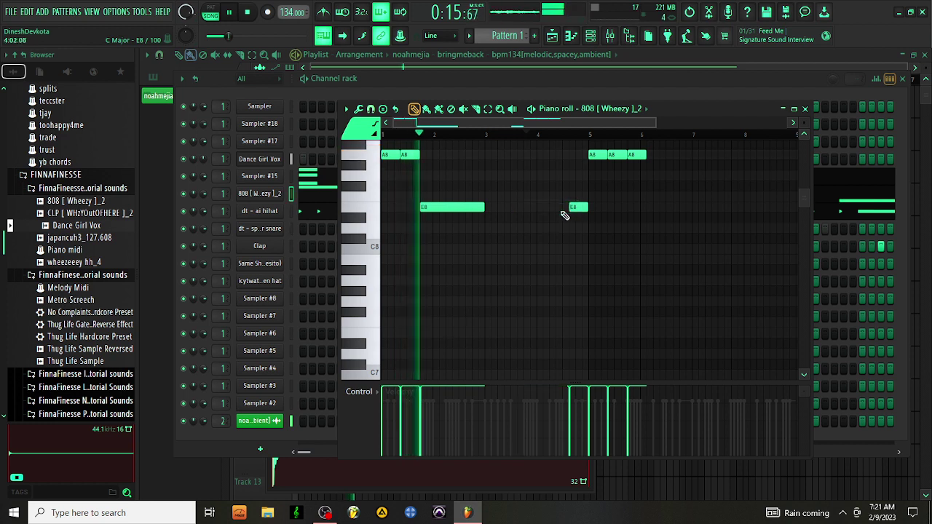
left_click(523, 208)
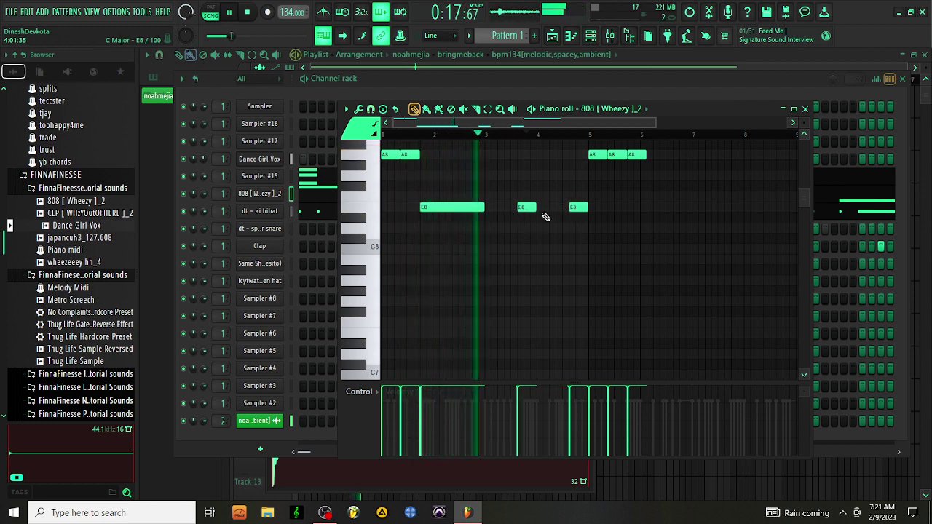
left_click(546, 209)
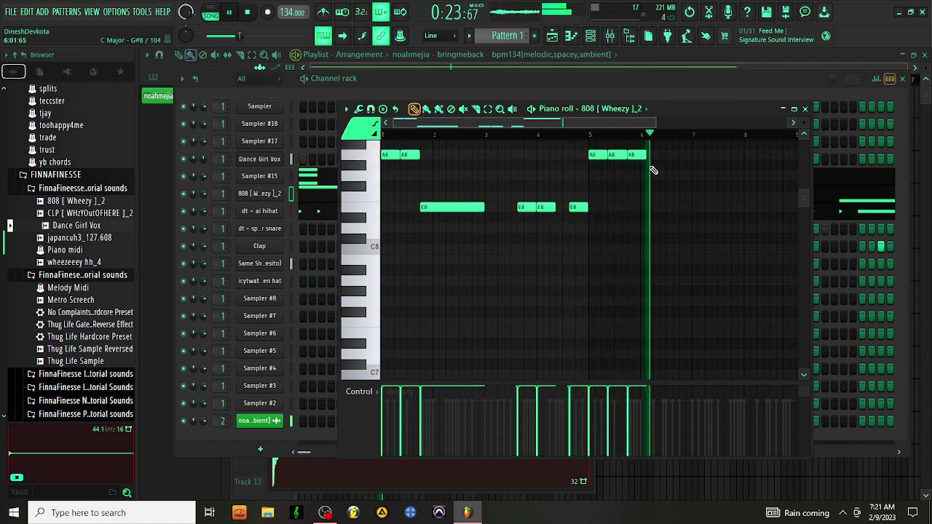
scroll(674, 184, "up", 3)
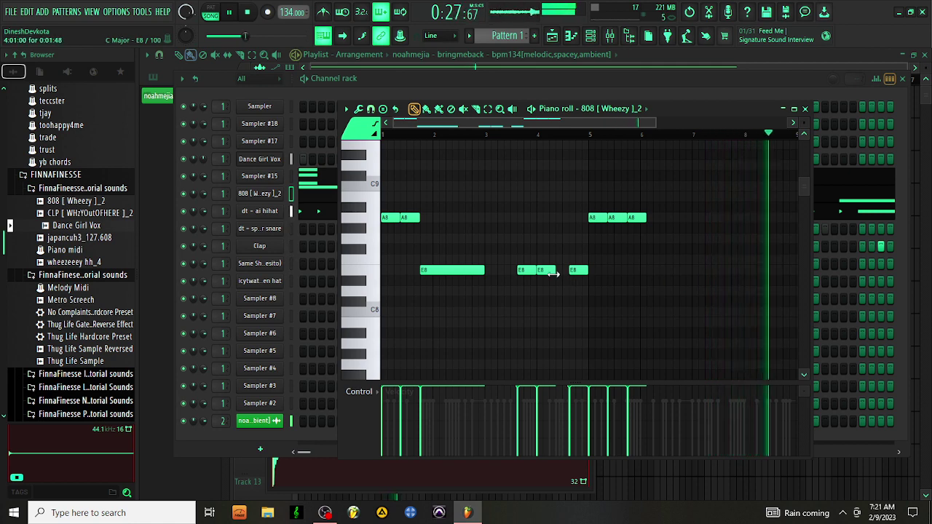
key("ctrl+Down")
key("ctrl+Down")
key("ctrl+Down")
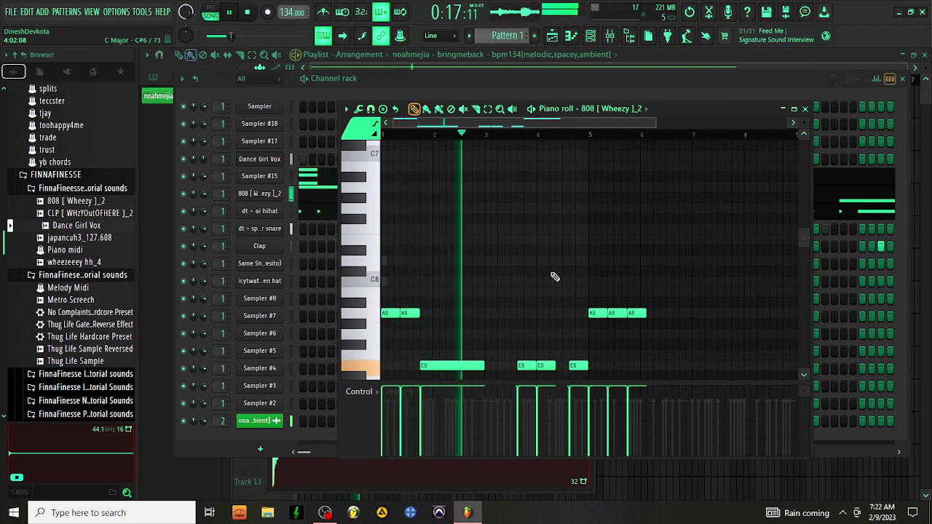
Close the 808 piano roll and drag cymbal (diamond) from Open Hats, Cr..and Cymbals into the channel rack
left_click(805, 110)
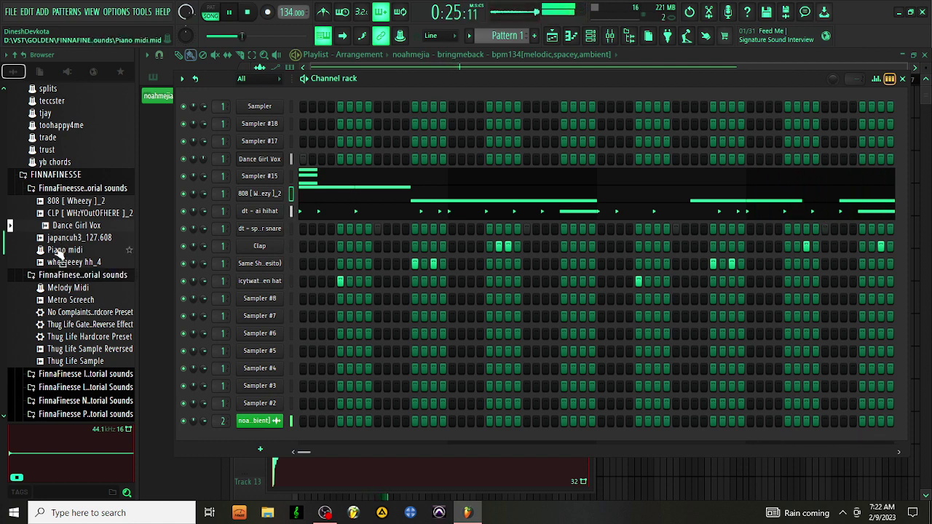
scroll(22, 226, "down", 15)
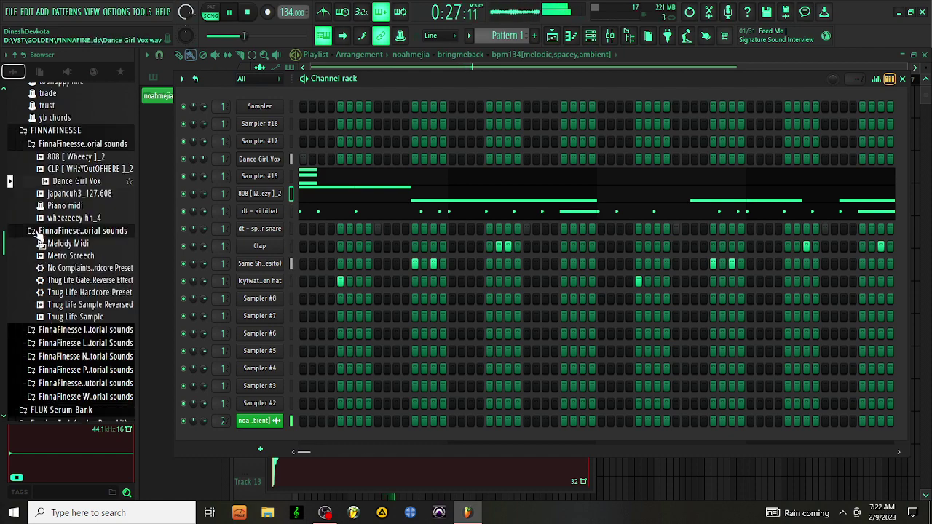
scroll(40, 234, "up", 4)
scroll(40, 233, "up", 4)
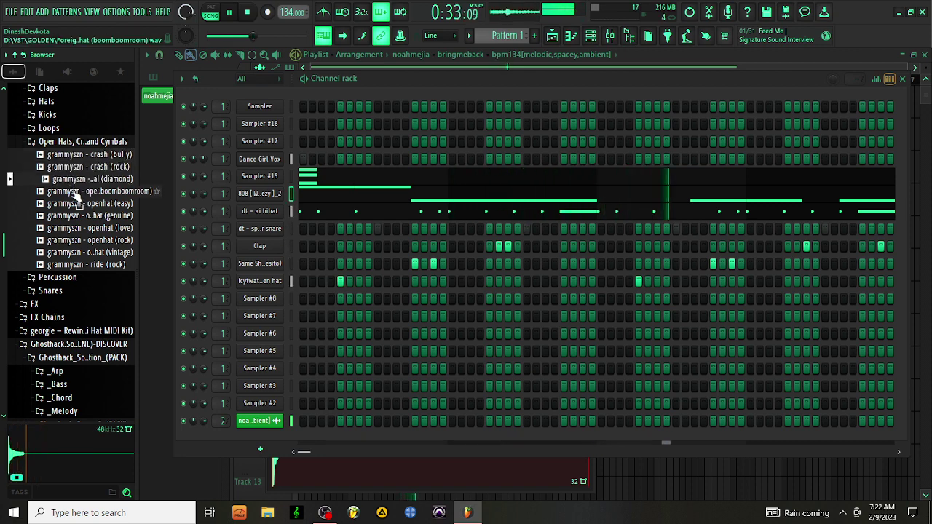
left_click_drag(86, 179, 279, 143)
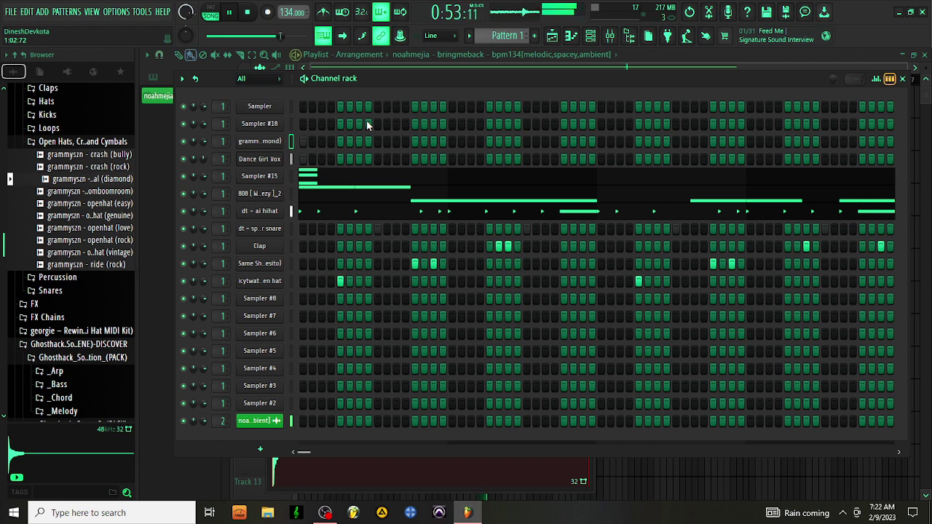
Erase bar 5's A5 notes, duplicate bars 1–4 into bars 5–8, and rework the short E5 notes
left_click(342, 190)
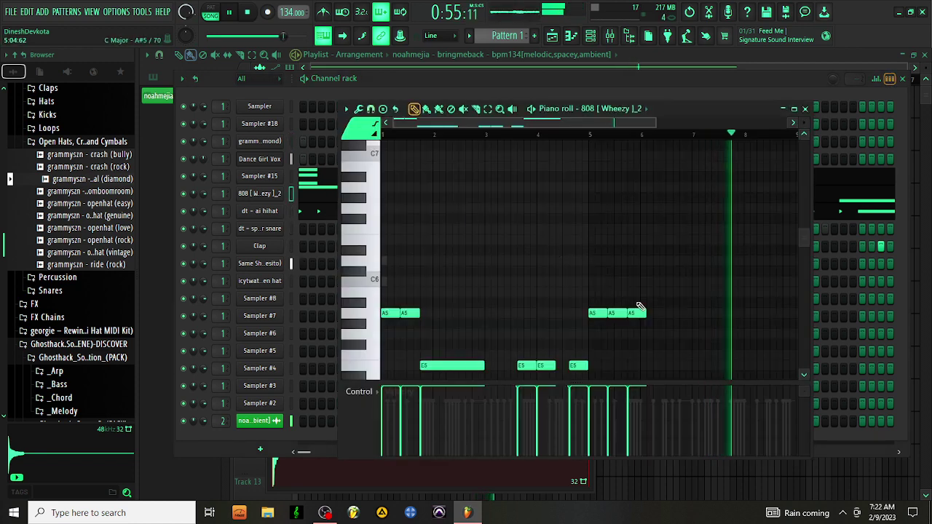
right_click(638, 312)
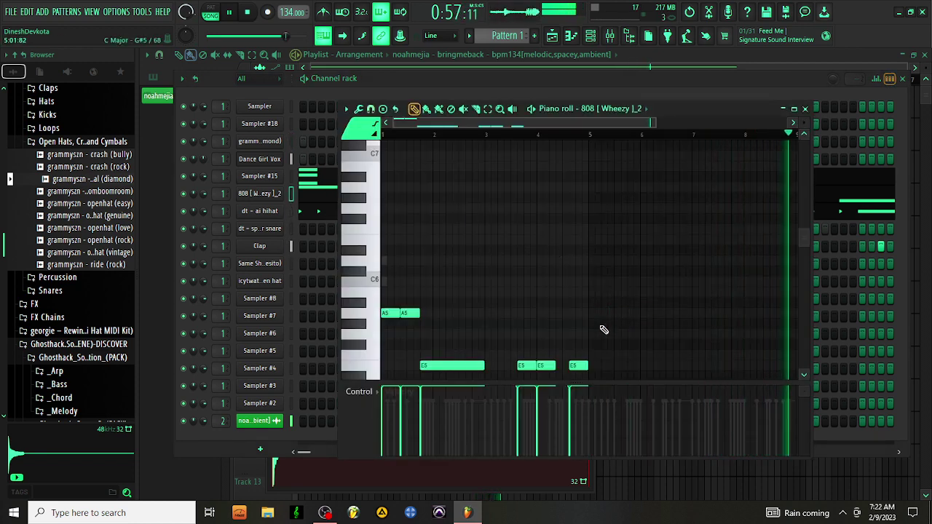
key("ctrl+b")
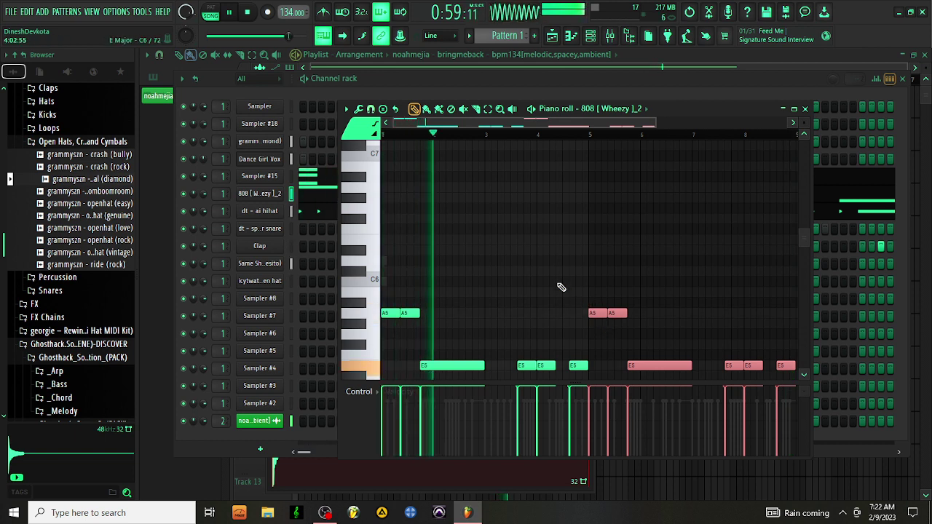
mouse_move(484, 366)
left_mouse_down()
mouse_move(447, 370)
mouse_move(485, 376)
left_mouse_up()
right_click(425, 365)
left_click(430, 365)
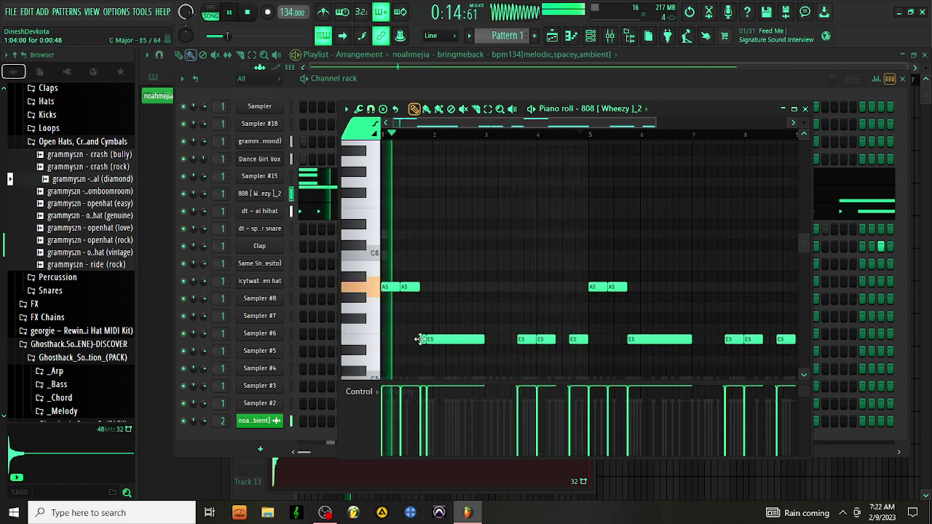
left_click(514, 341)
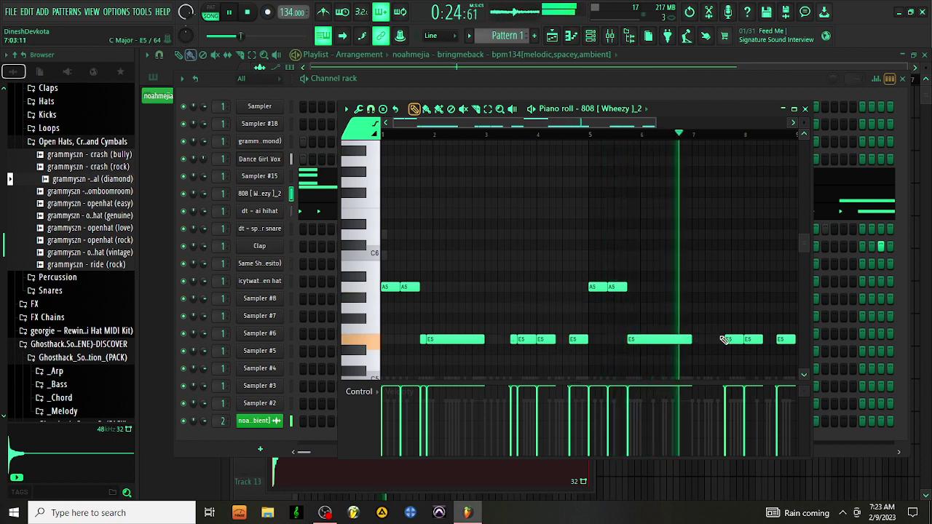
Move the long note after bar 5 up to A5, trying then removing two short A5 hits near bars 7–8
left_click(721, 287)
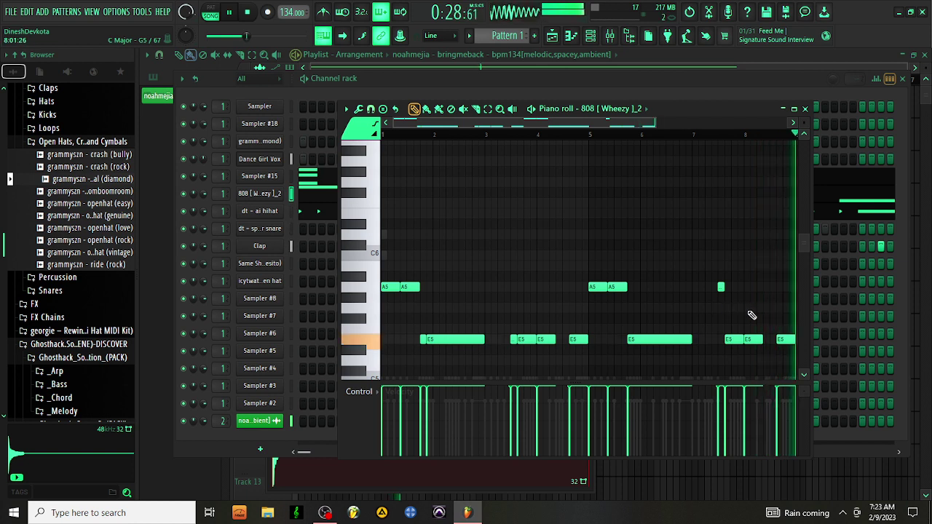
left_click(766, 287)
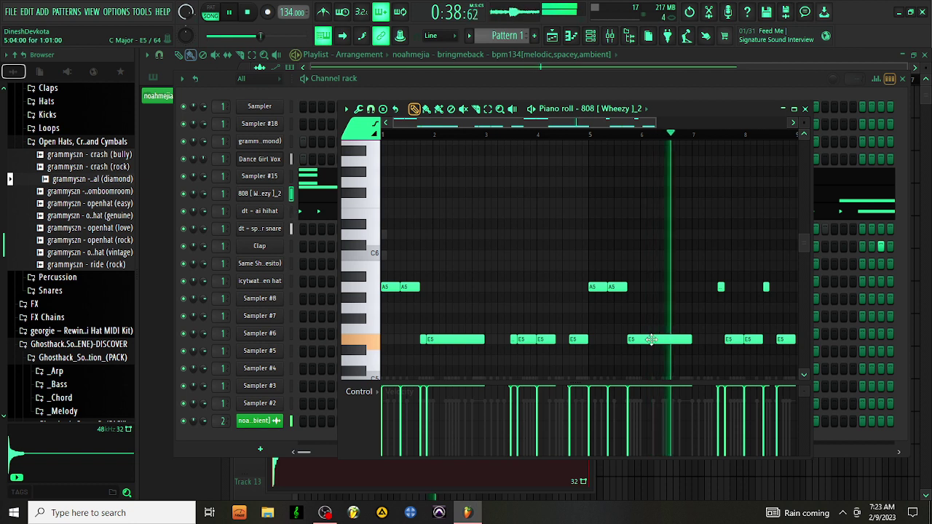
left_click_drag(648, 340, 649, 286)
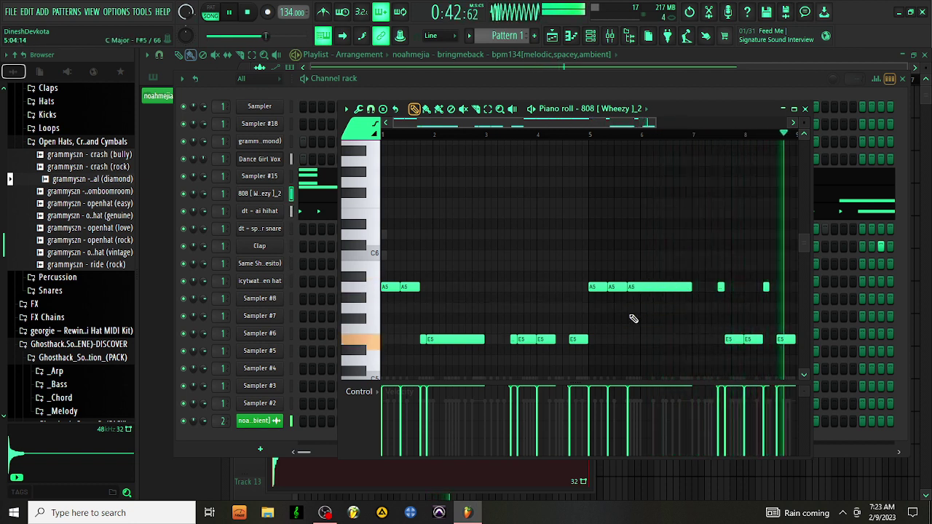
right_click(767, 287)
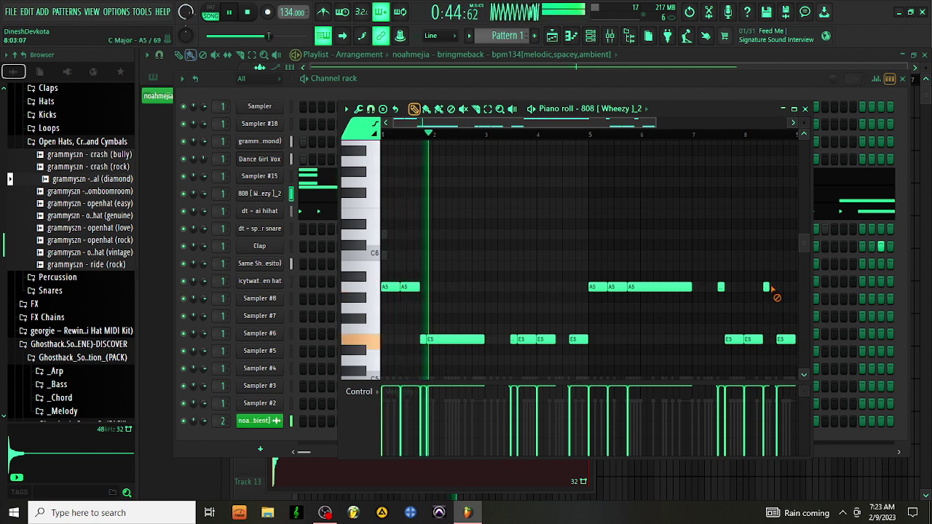
right_click(721, 287)
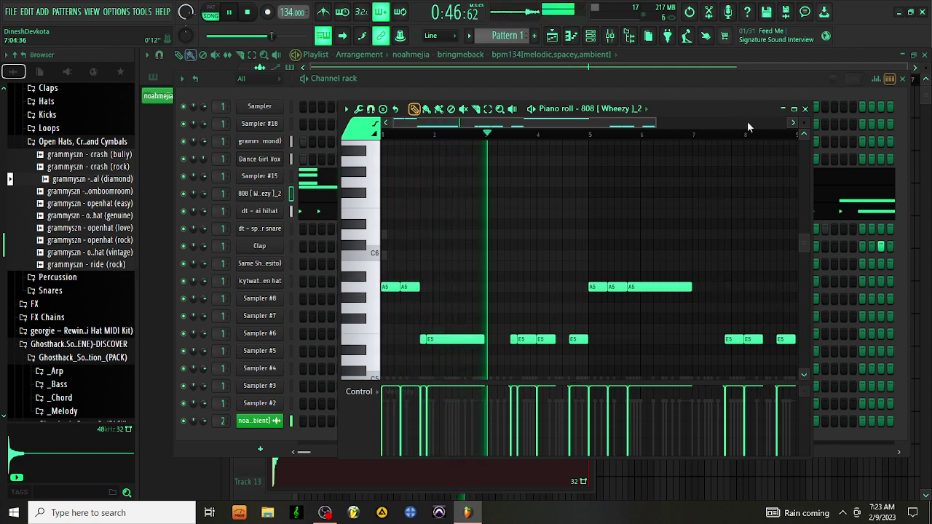
left_click(805, 109)
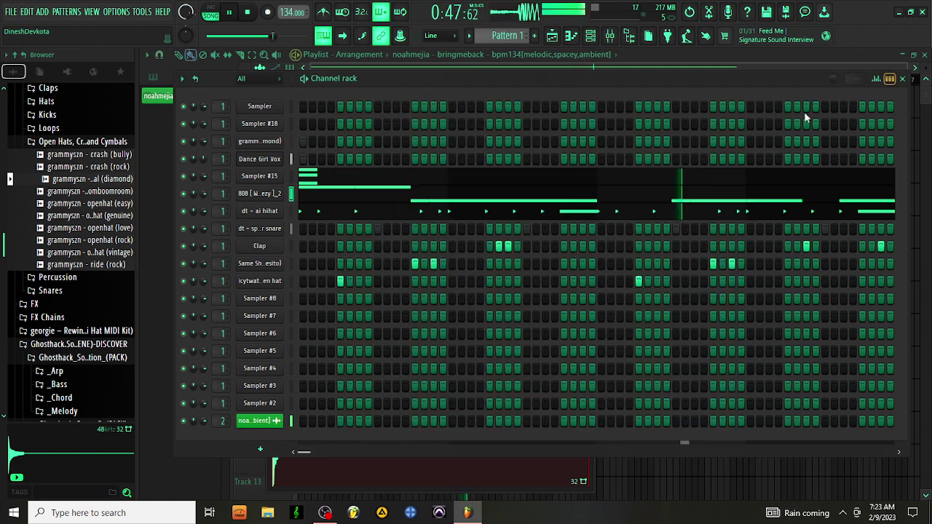
Audition the grammyszn snares up to snare (theweeknd), then load snare (ukdrill2) onto Sampler #8
left_click(51, 291)
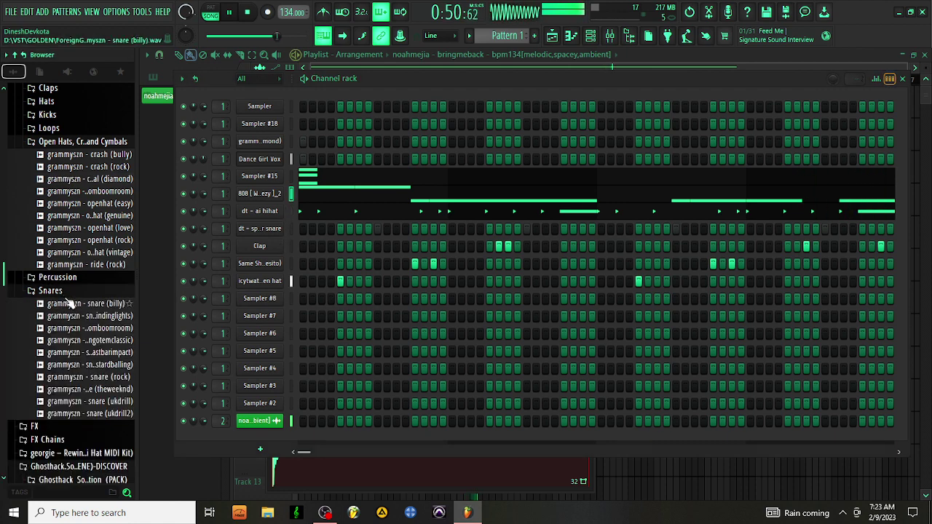
left_click(68, 304)
left_click(73, 329)
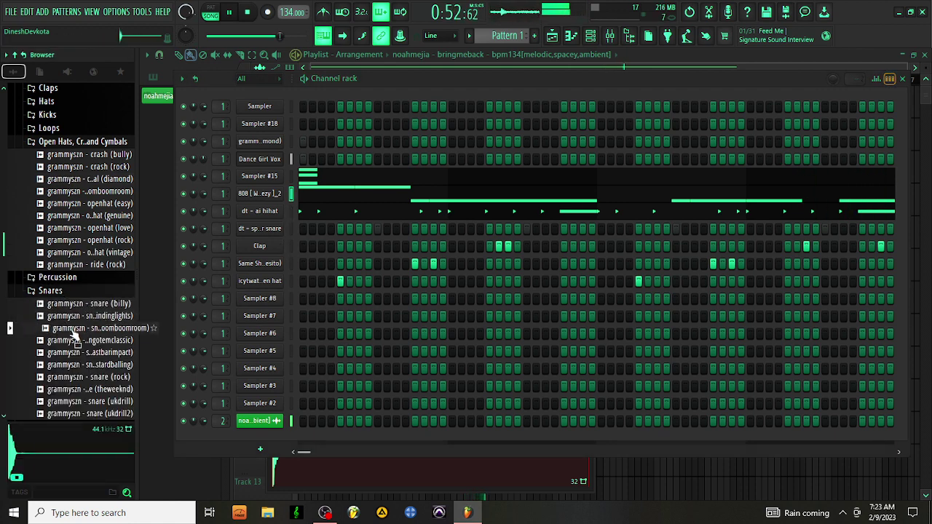
left_click(77, 340)
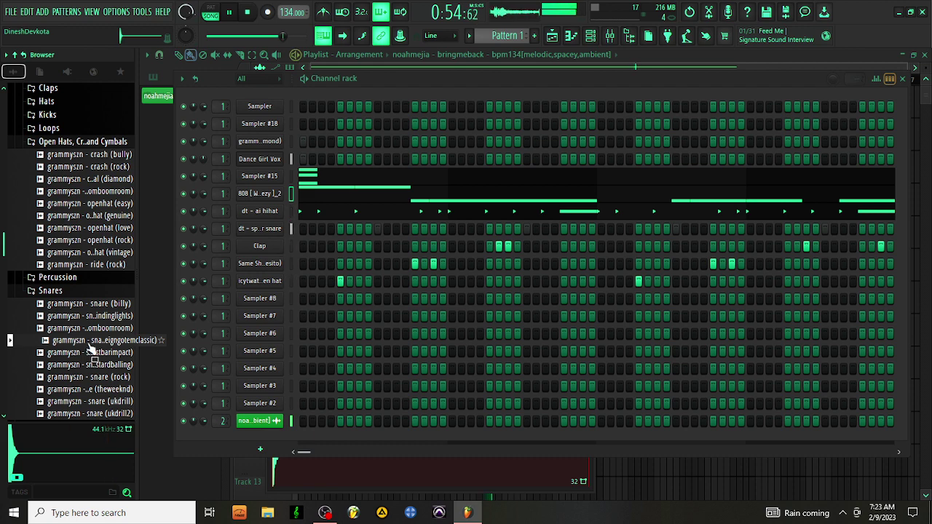
left_click(89, 352)
left_click(94, 365)
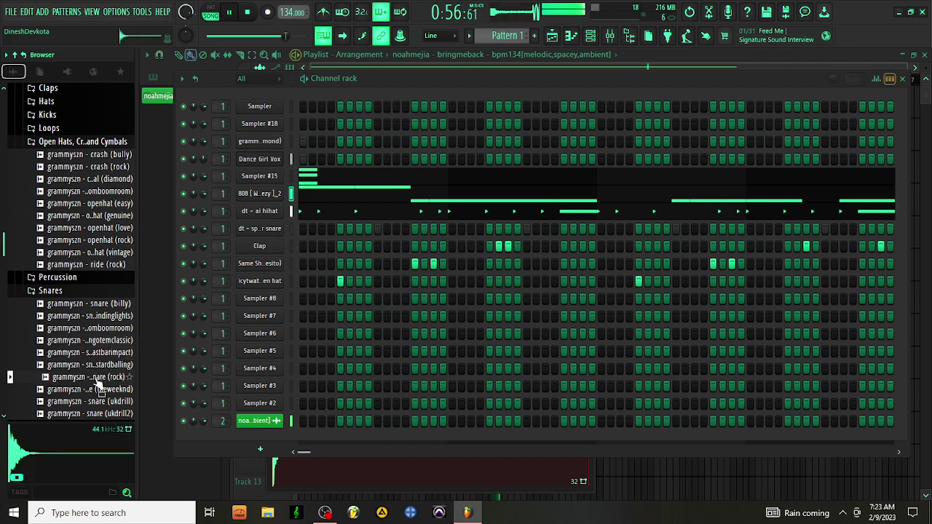
left_click(99, 390)
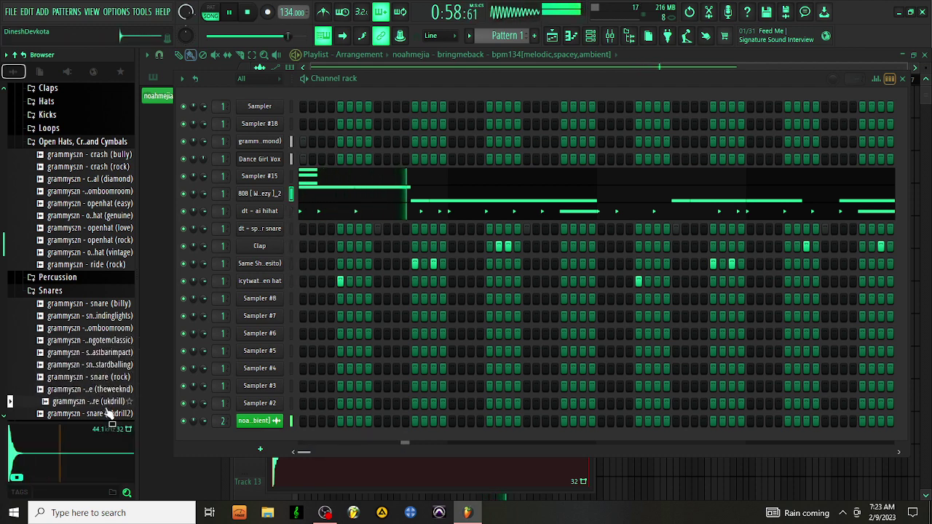
scroll(108, 413, "down", 2)
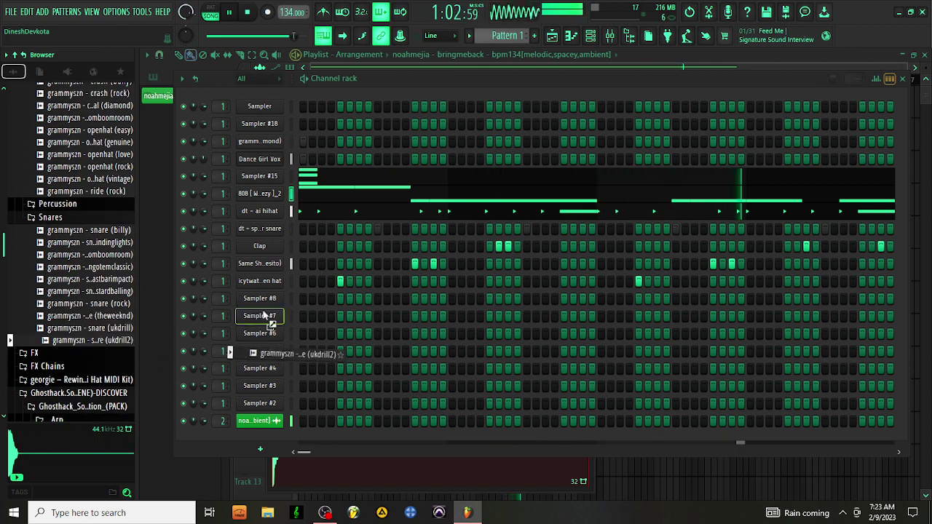
left_click_drag(263, 313, 274, 303)
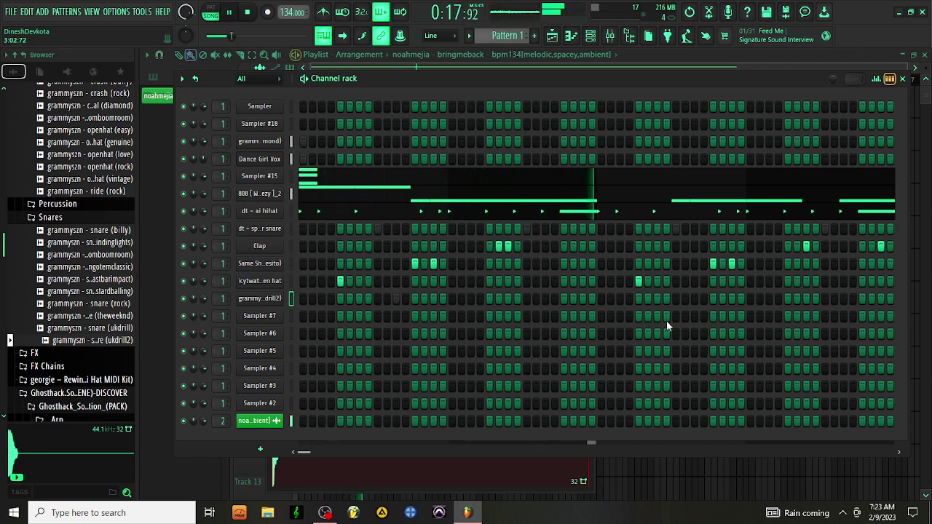
right_click(261, 298)
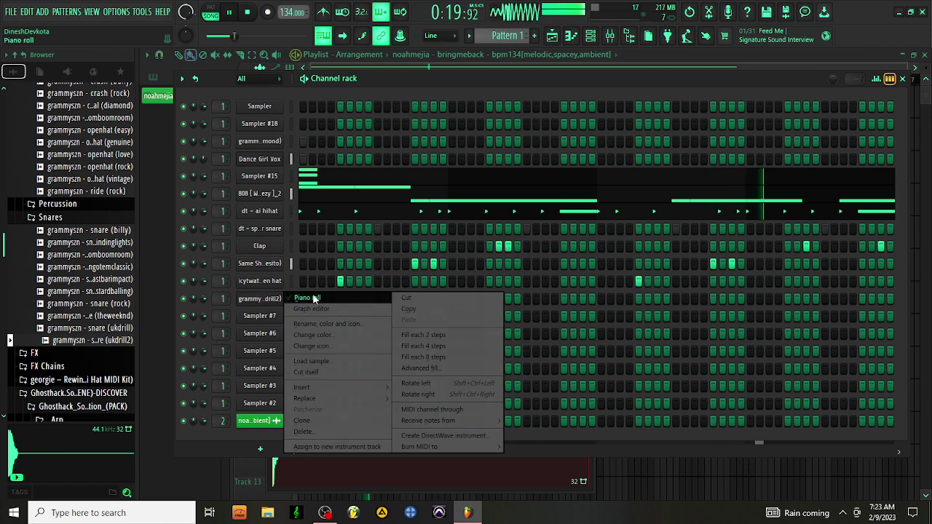
left_click(302, 299)
left_click_drag(405, 184, 325, 182)
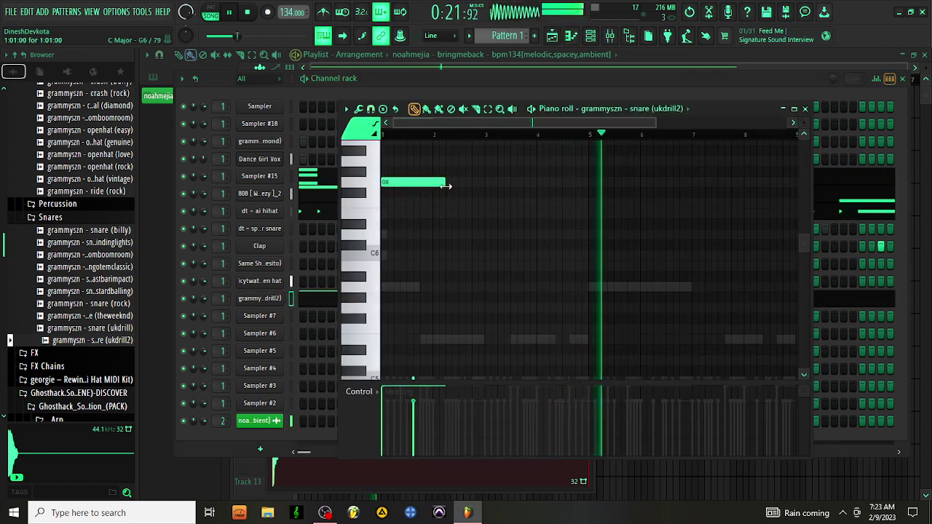
mouse_move(443, 184)
left_mouse_down()
mouse_move(637, 215)
mouse_move(583, 212)
mouse_move(589, 219)
left_mouse_up()
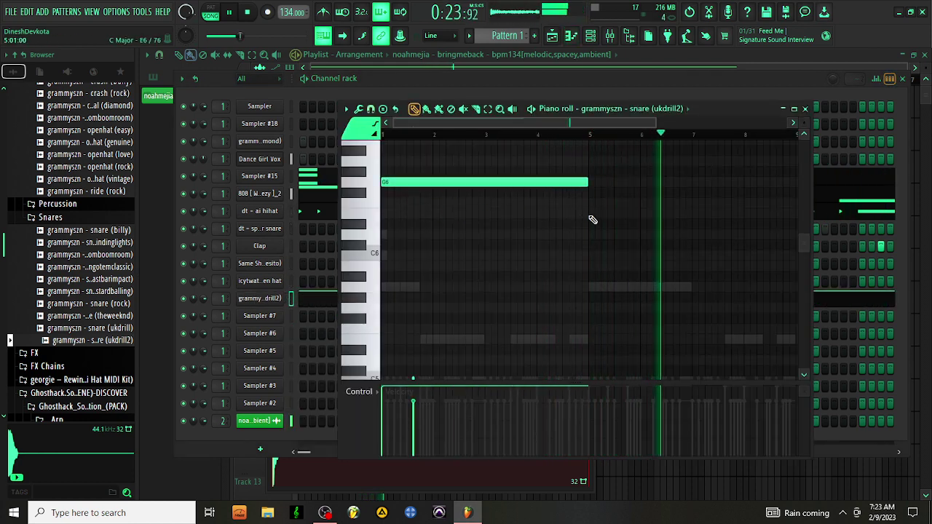
key("ctrl+b")
right_click(577, 184)
right_click(628, 185)
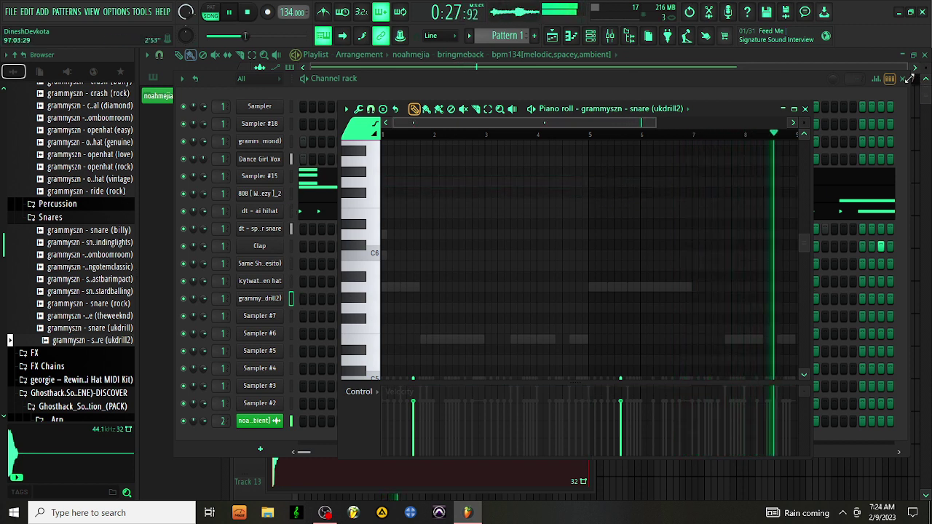
left_click(805, 109)
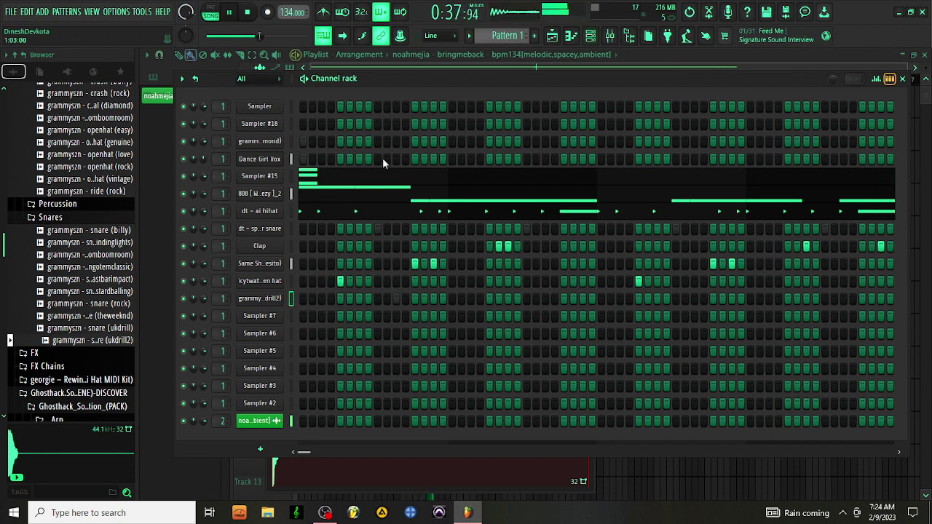
left_click(432, 65)
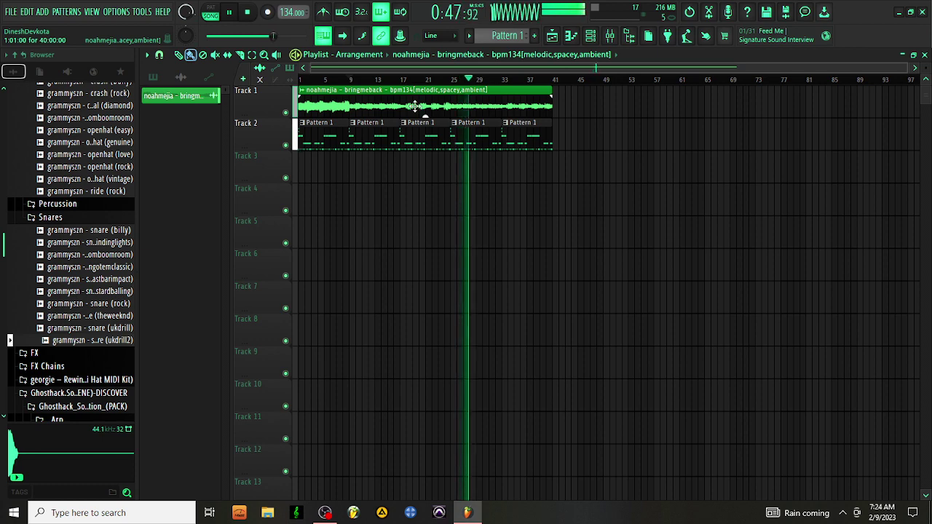
left_click(591, 36)
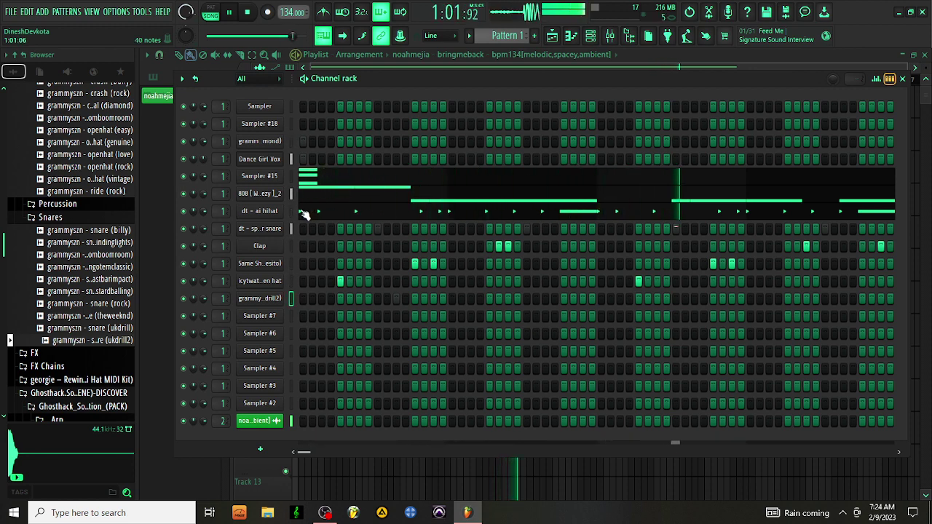
scroll(95, 329, "down", 12)
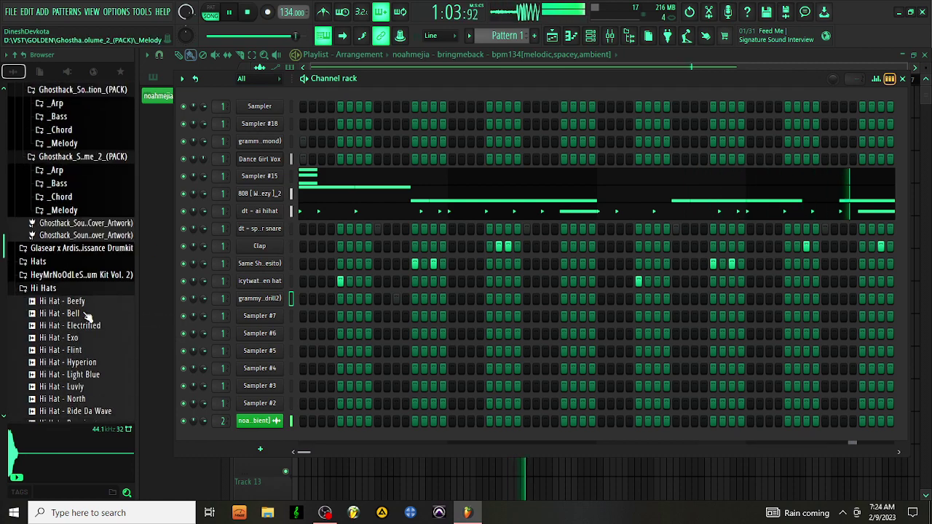
scroll(84, 313, "down", 15)
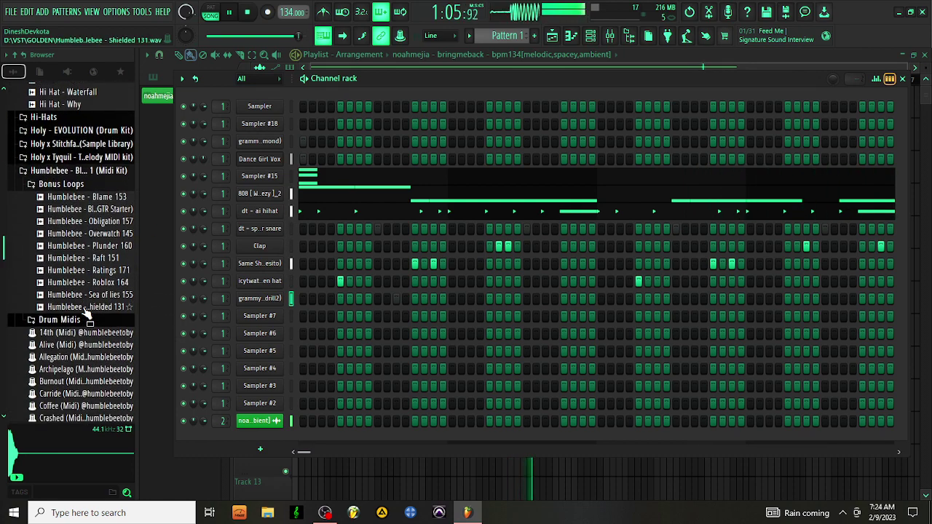
scroll(86, 309, "down", 15)
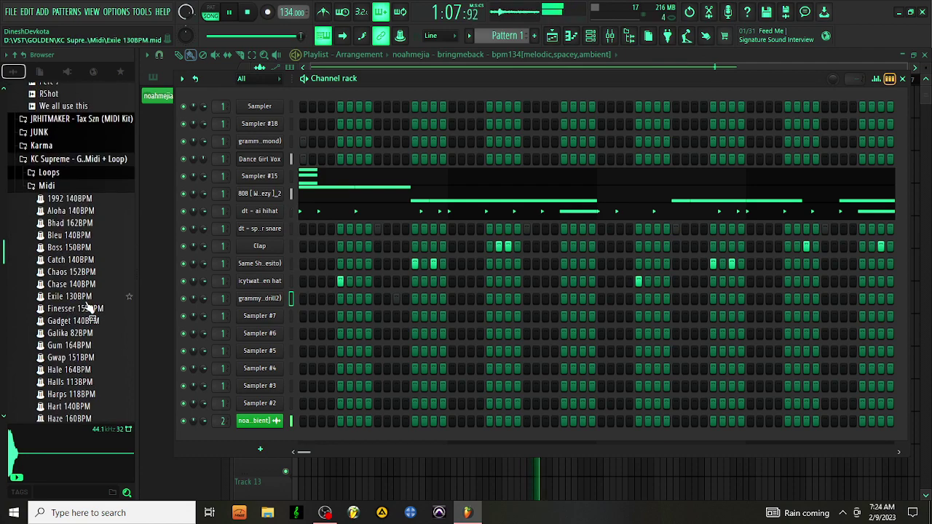
scroll(88, 309, "down", 15)
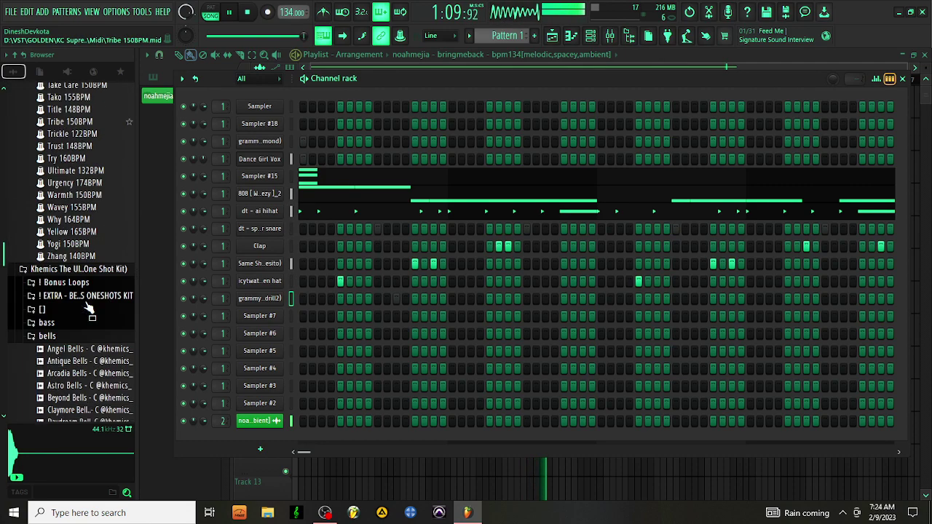
scroll(88, 309, "down", 15)
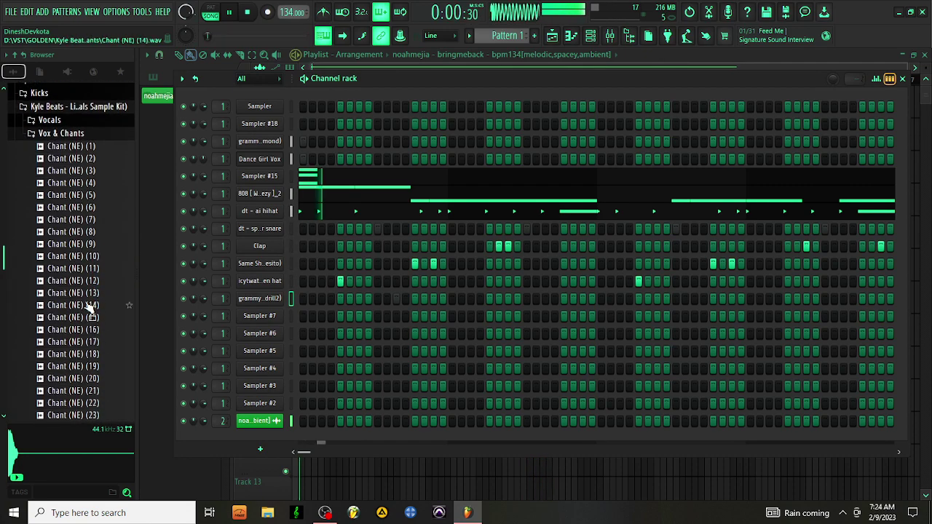
scroll(88, 309, "down", 20)
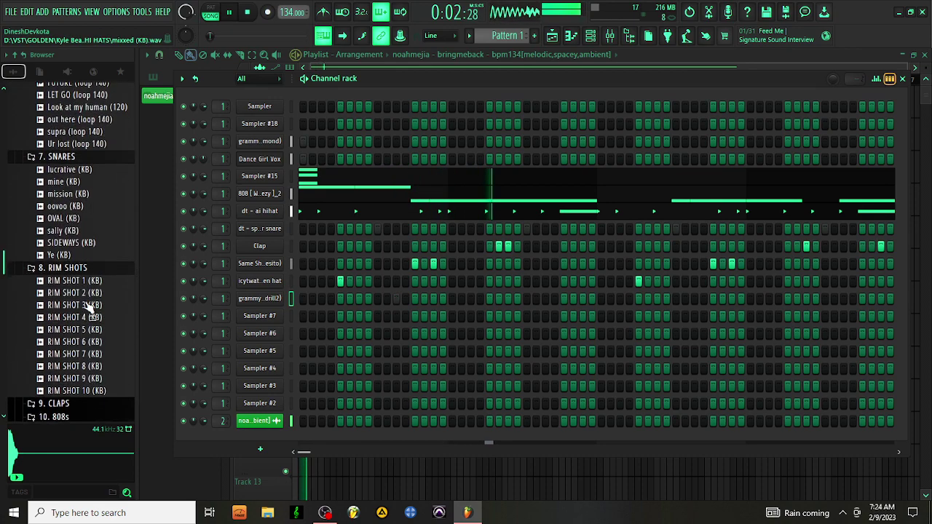
scroll(86, 309, "down", 10)
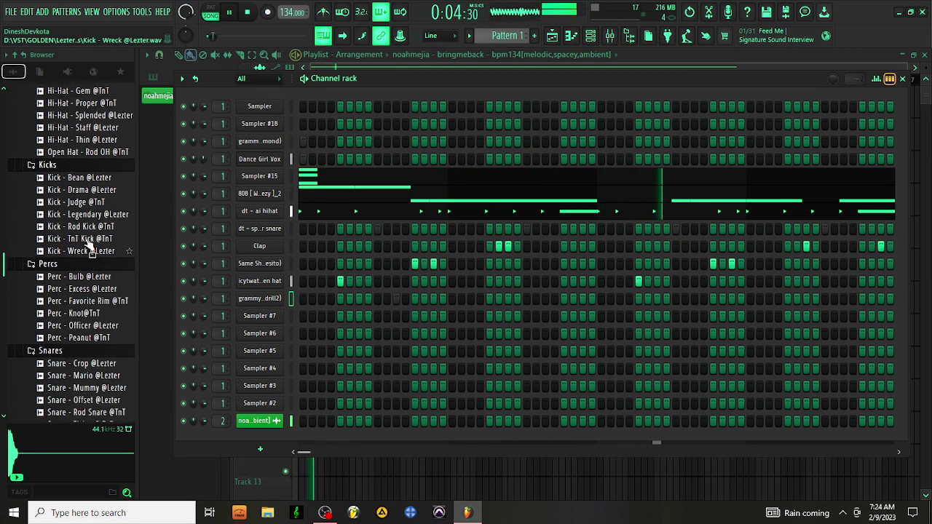
scroll(82, 204, "up", 8)
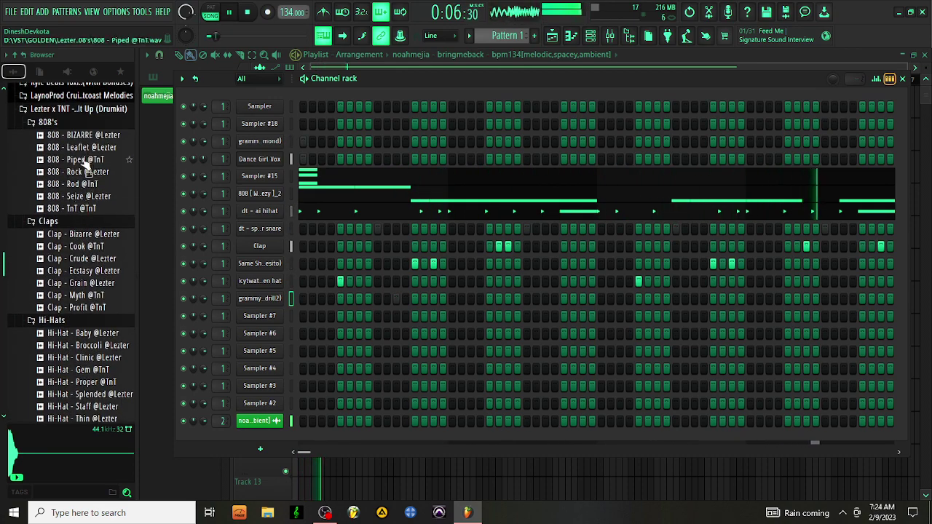
left_click_drag(84, 160, 118, 198)
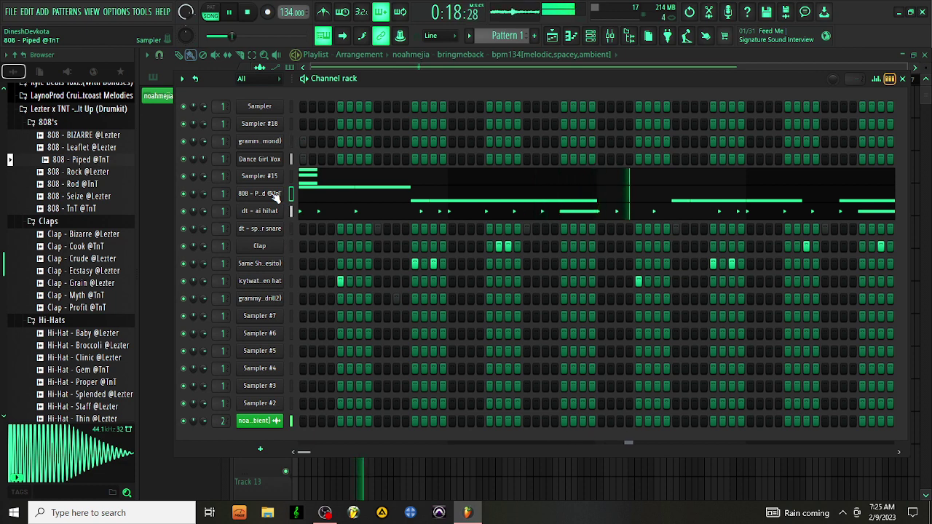
In the 808 piano roll, drop the first two A5 notes an octave to A4
left_click(315, 192)
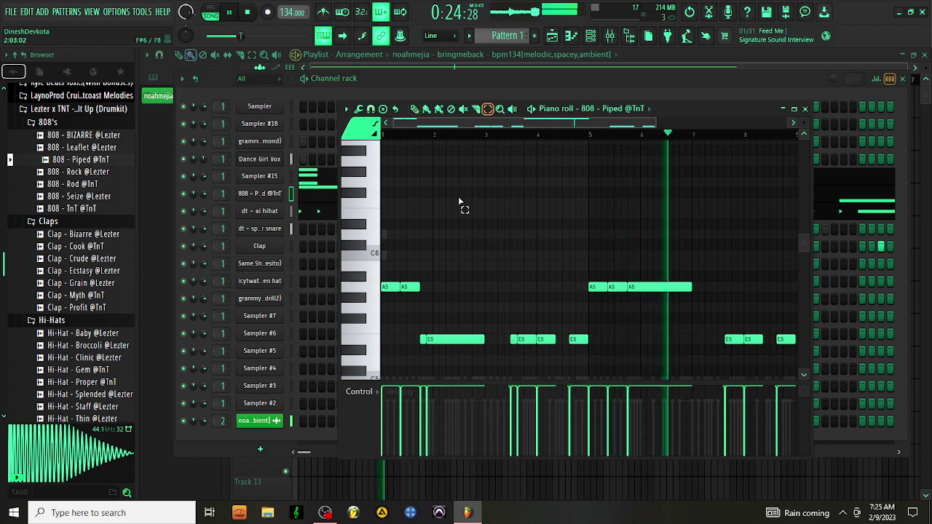
left_click_drag(439, 252, 289, 299)
key("ctrl+Down")
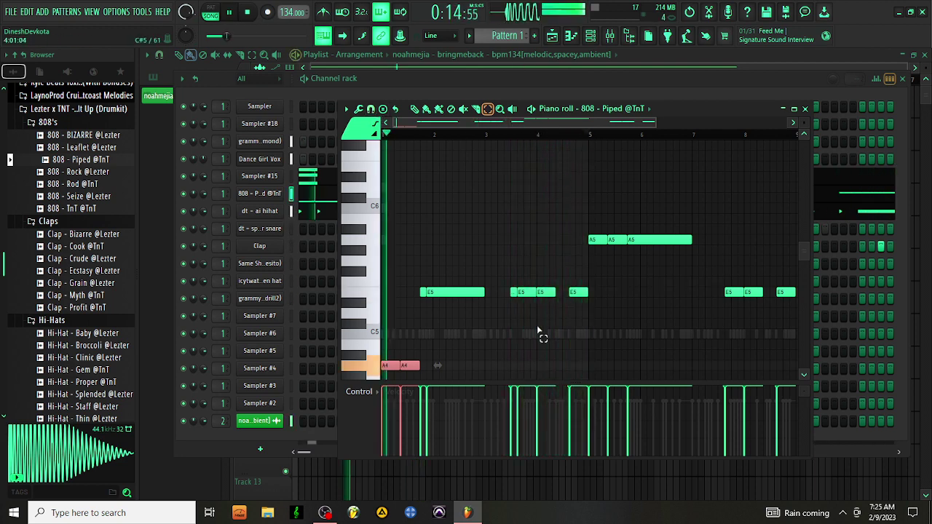
Lower the E5 note at bar 4 down to A4
left_click(543, 295)
key("ctrl+Down")
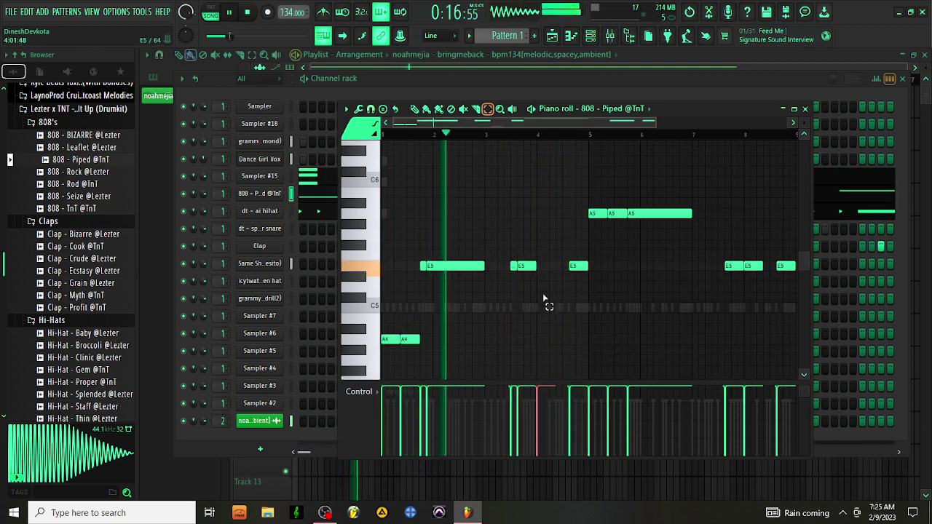
scroll(543, 298, "down", 1)
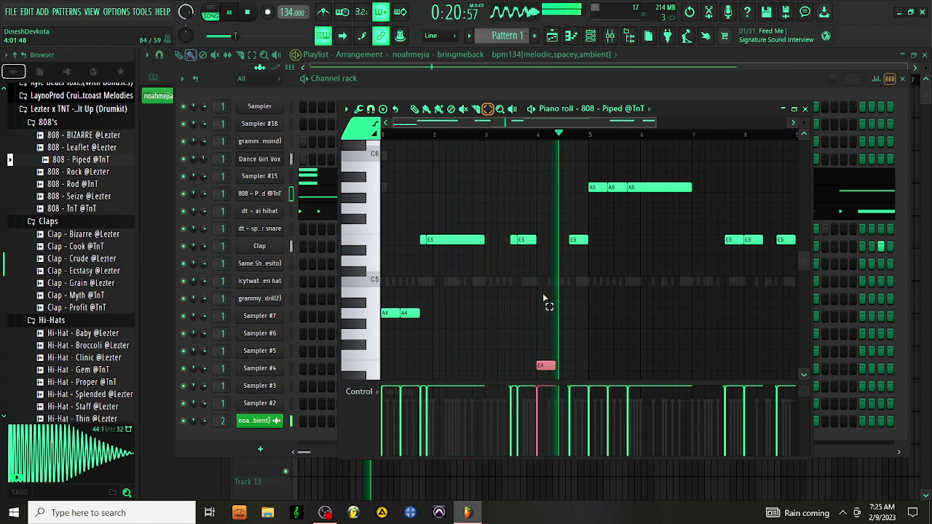
key("ctrl+Up")
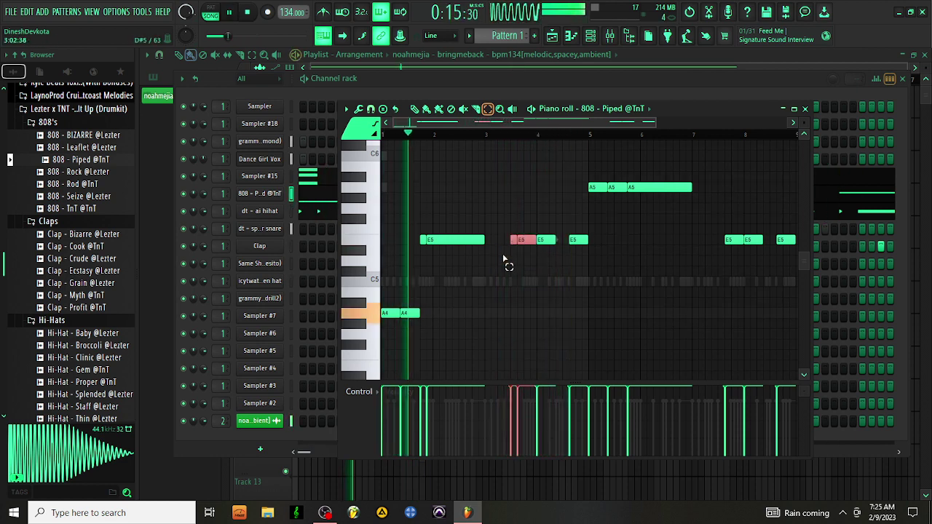
key("Down")
key("Down")
key("Down")
key("Down")
key("Down")
key("Down")
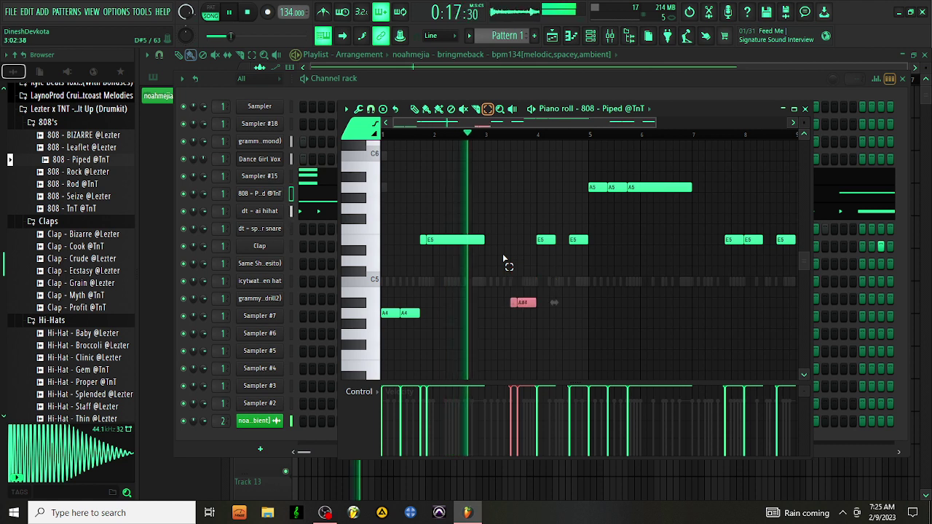
key("Down")
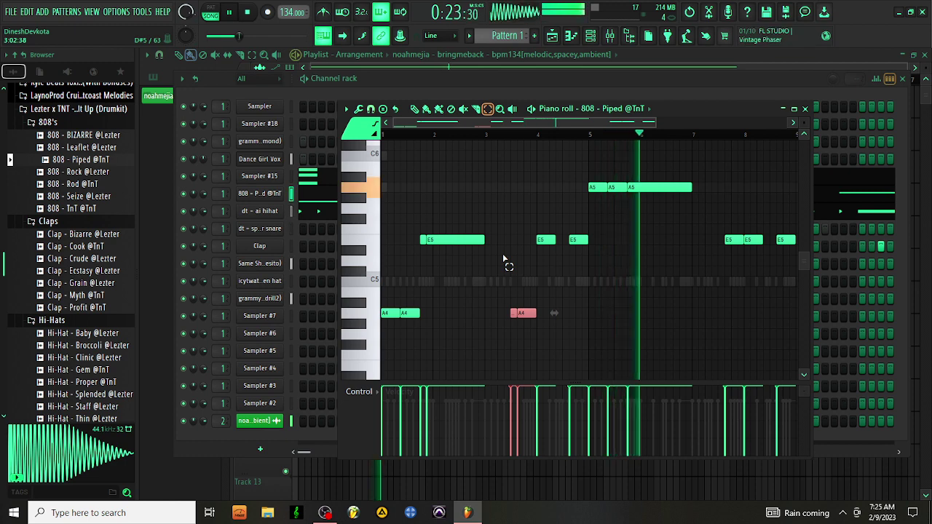
Lower the long A5 note near bar 6 to F5 and shift the short E5 note two steps later
left_click(665, 187)
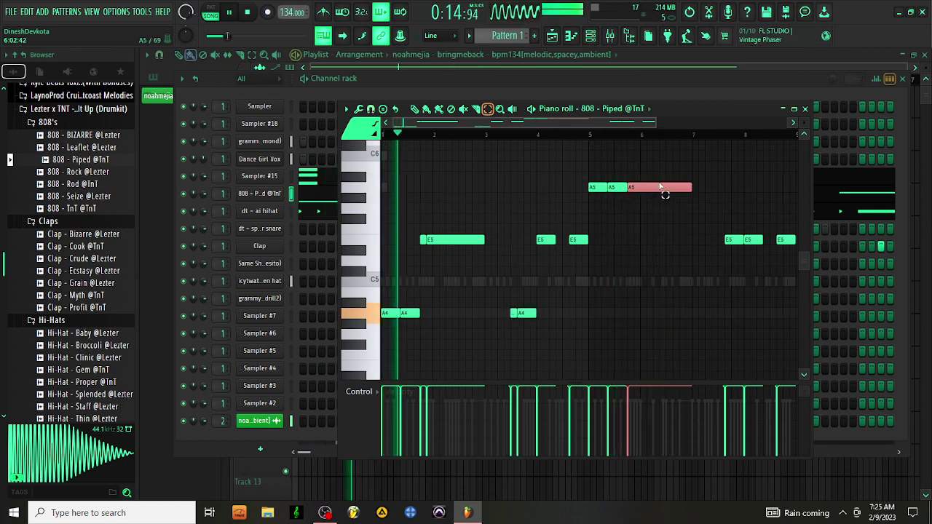
key("shift+Down")
key("shift+Down")
key("shift+Down")
key("shift+Down")
key("shift+Down")
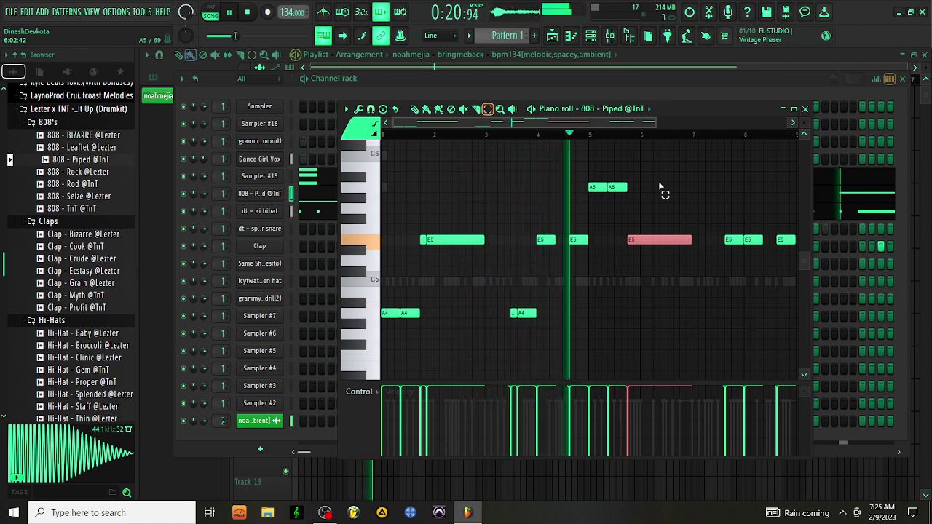
left_click(539, 241)
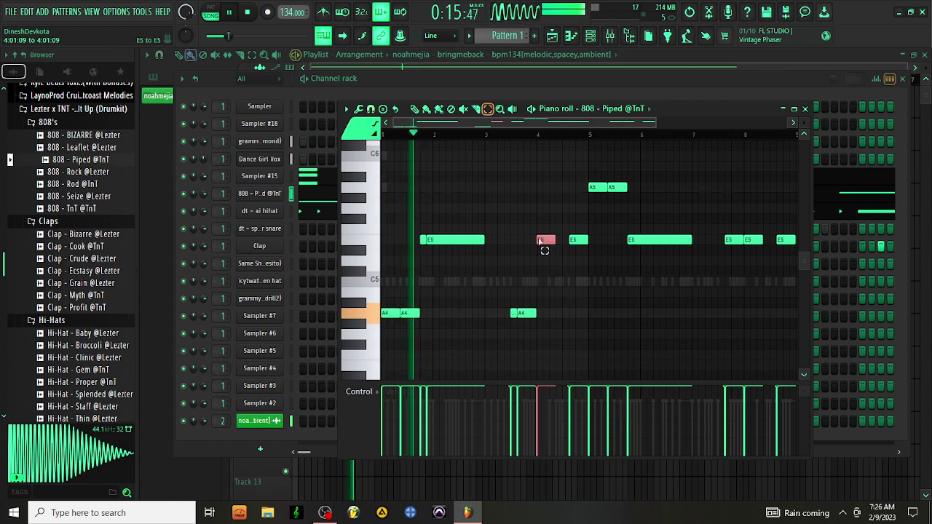
key("shift+Right")
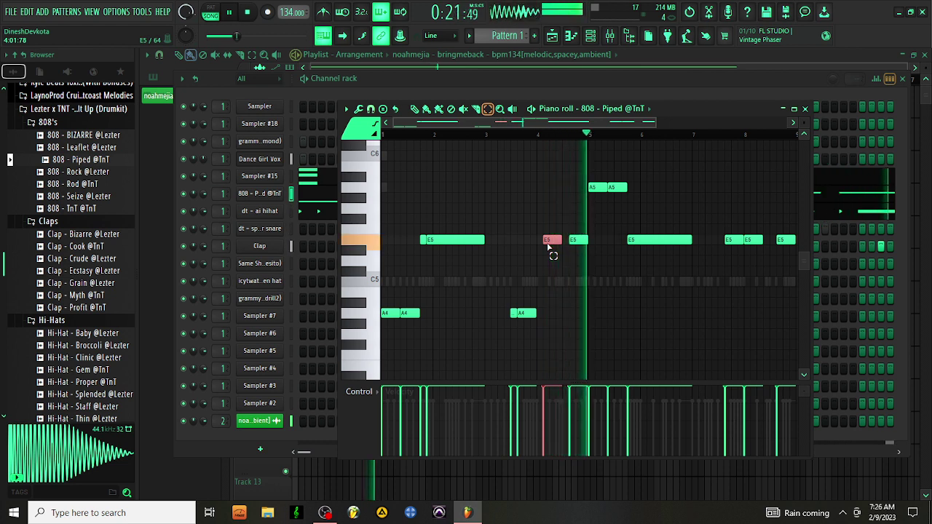
key("shift+Right")
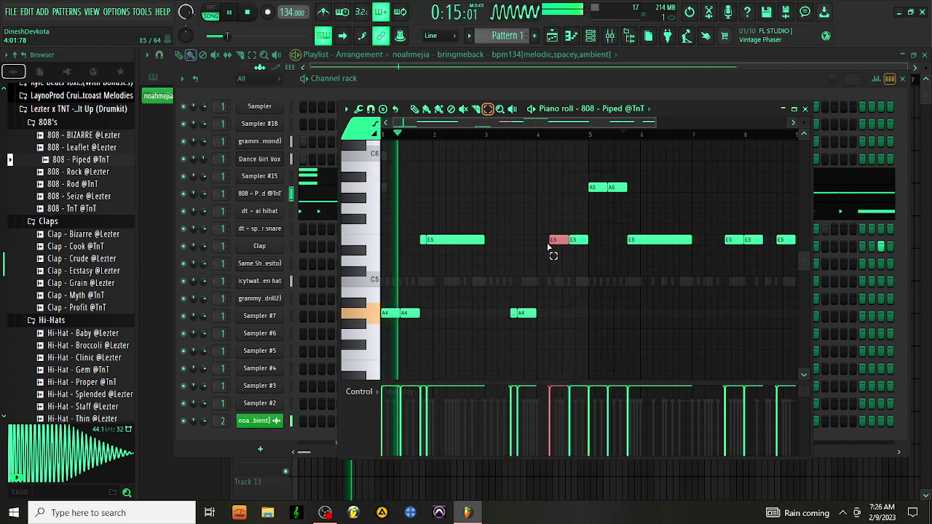
Lengthen the second A4 note in Draw mode and close the 808 piano roll
left_click(415, 109)
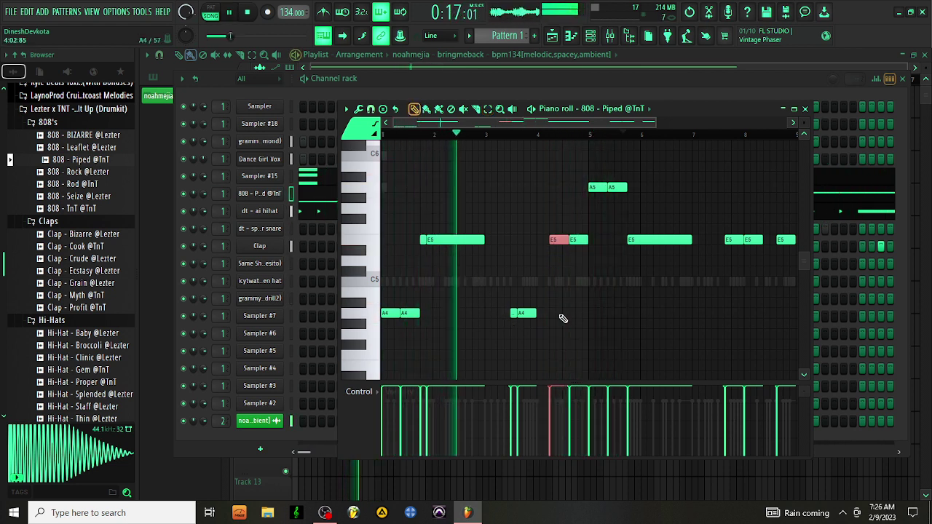
left_click_drag(537, 315, 547, 319)
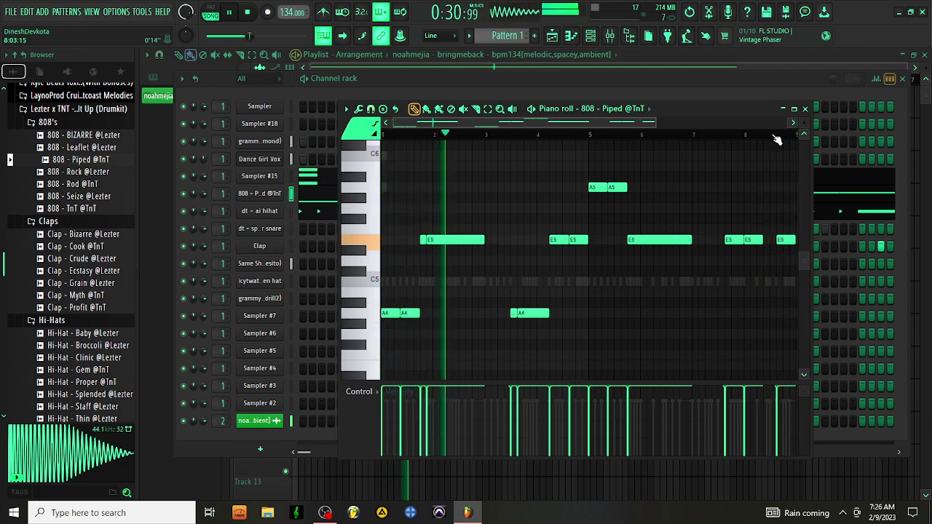
left_click(805, 109)
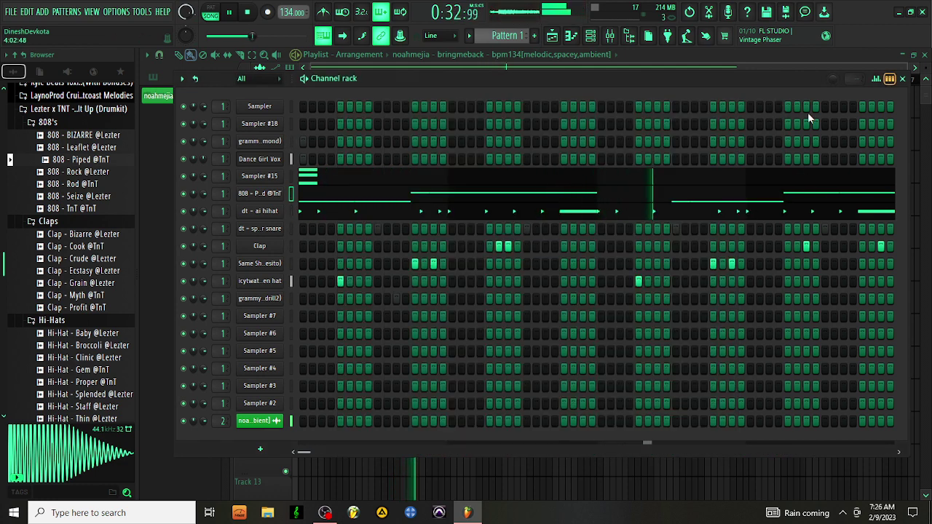
Drop the Open Hat - Rod OH sample onto Sampler #7 and bring up that channel's options
scroll(95, 321, "down", 8)
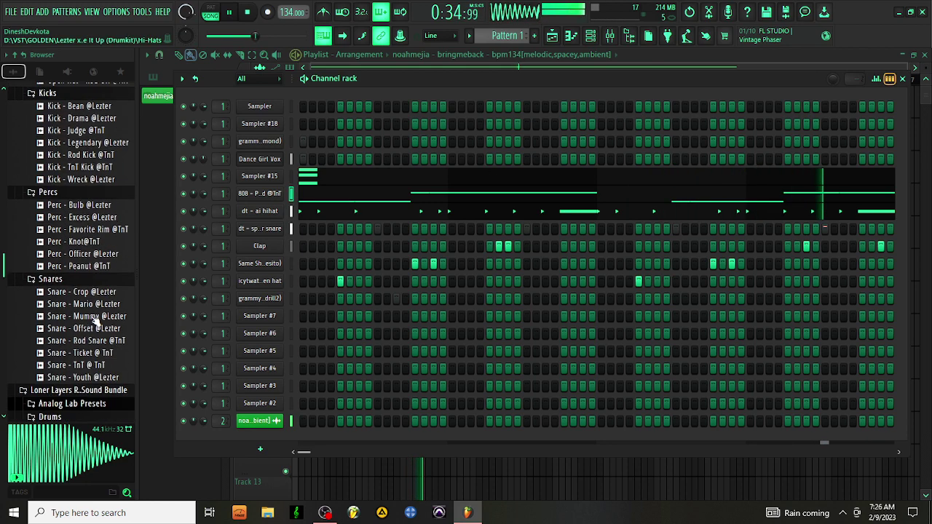
scroll(80, 270, "up", 4)
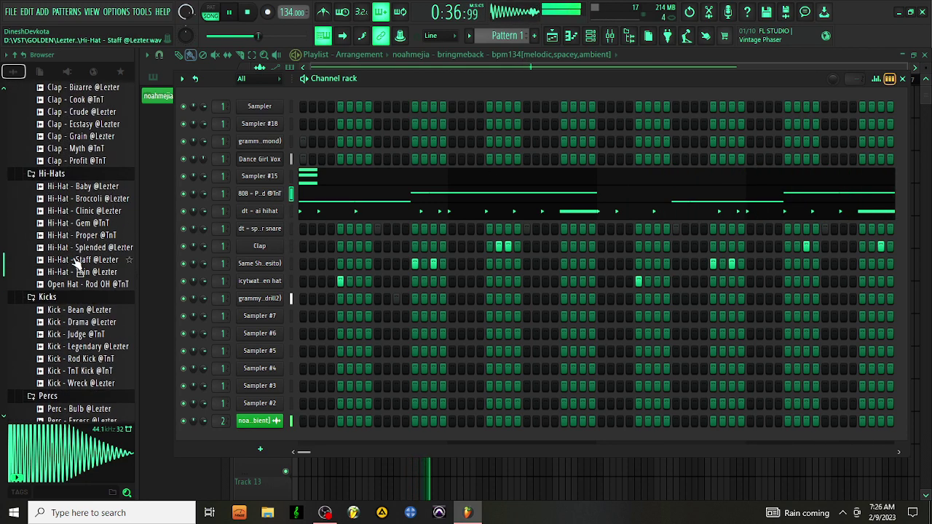
left_click_drag(85, 284, 406, 285)
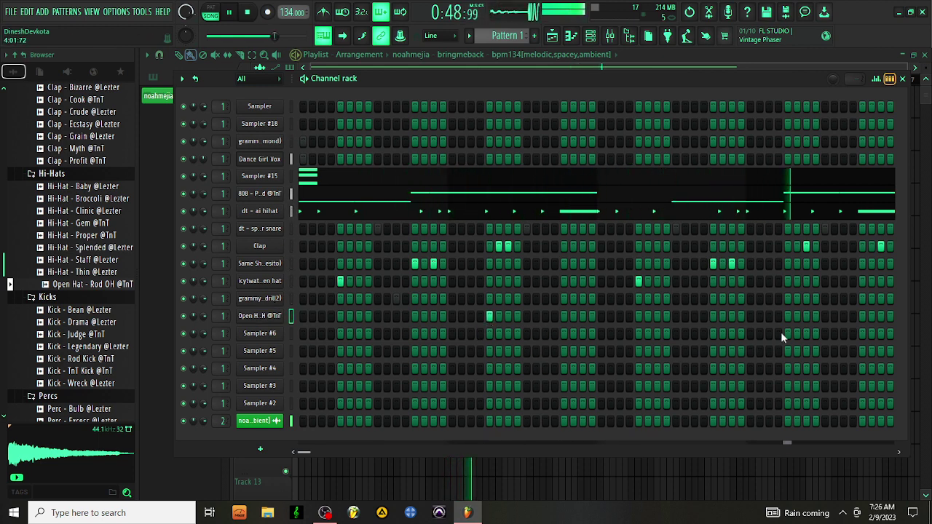
right_click(255, 319)
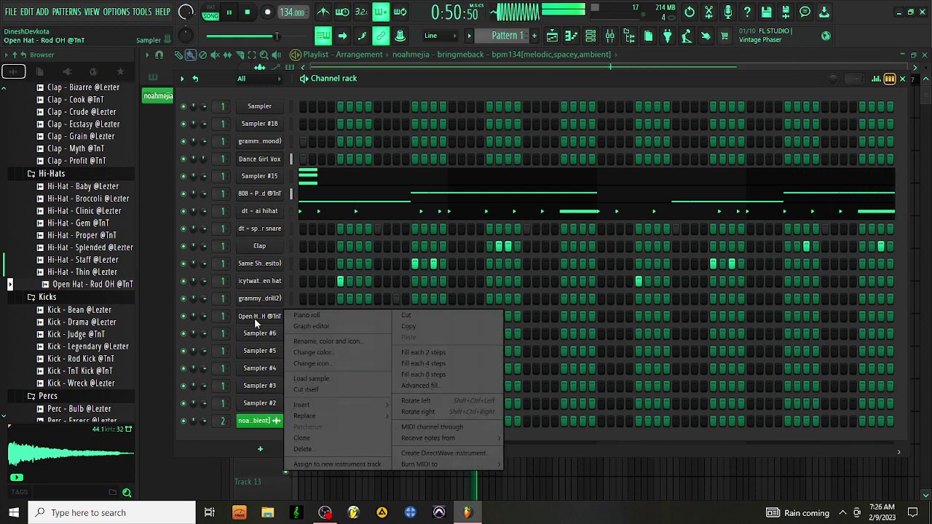
Duplicate the open hat hits into bars 5–8, erase the long A5 notes, and lower volume from 78%
left_click(323, 318)
left_click(397, 188)
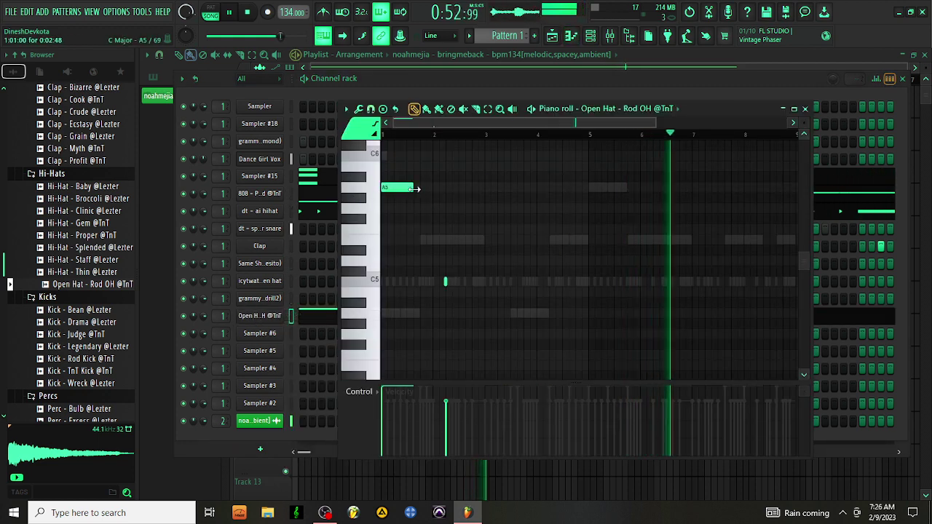
left_click_drag(414, 189, 590, 191)
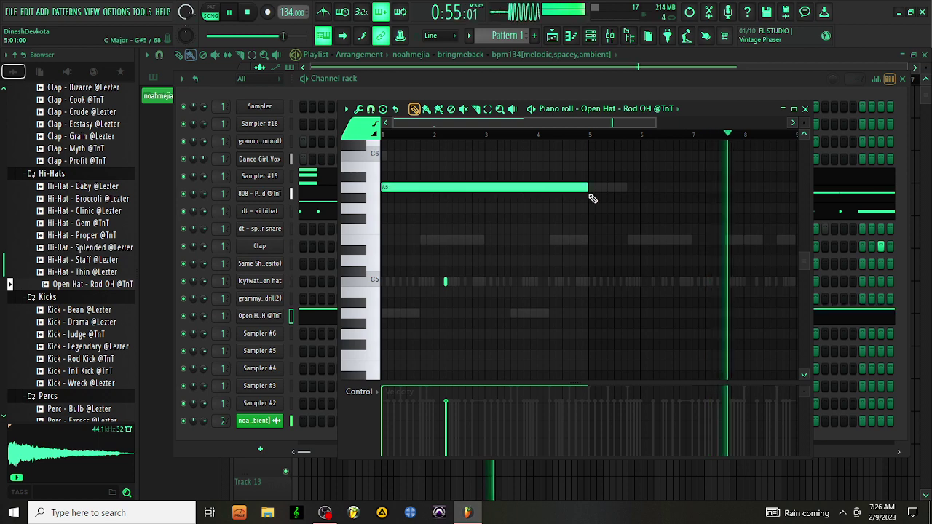
key("ctrl+b")
right_click(591, 197)
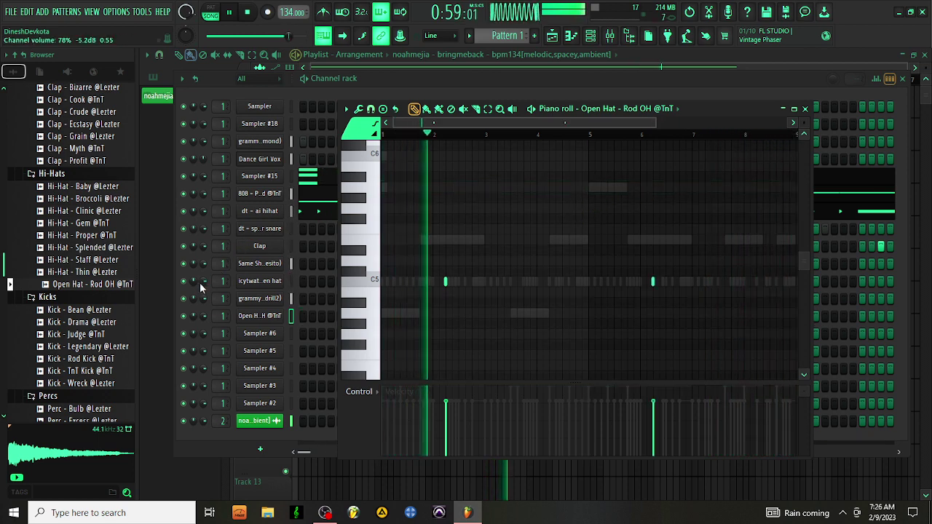
left_click_drag(203, 282, 203, 288)
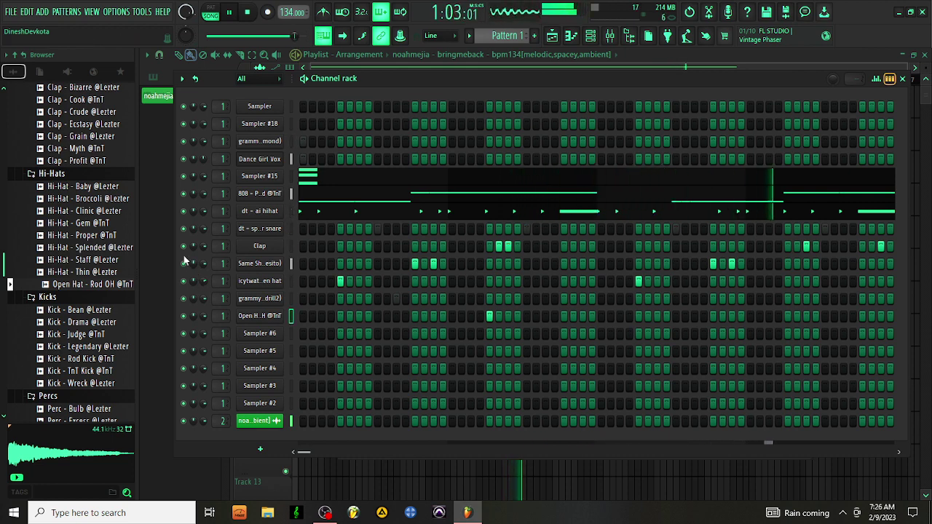
Preview Snare (Heavy Metal) and drop it onto the Sampler #6 channel
scroll(56, 364, "down", 8)
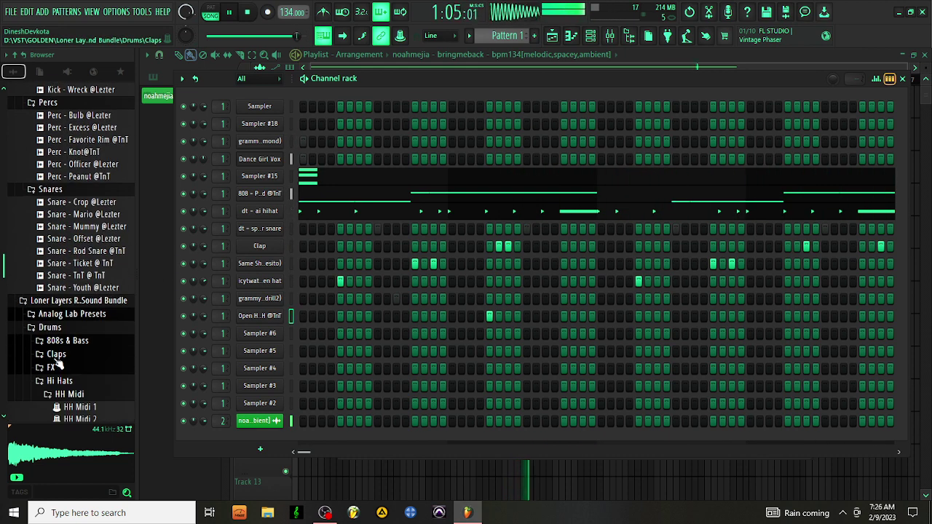
scroll(57, 362, "down", 6)
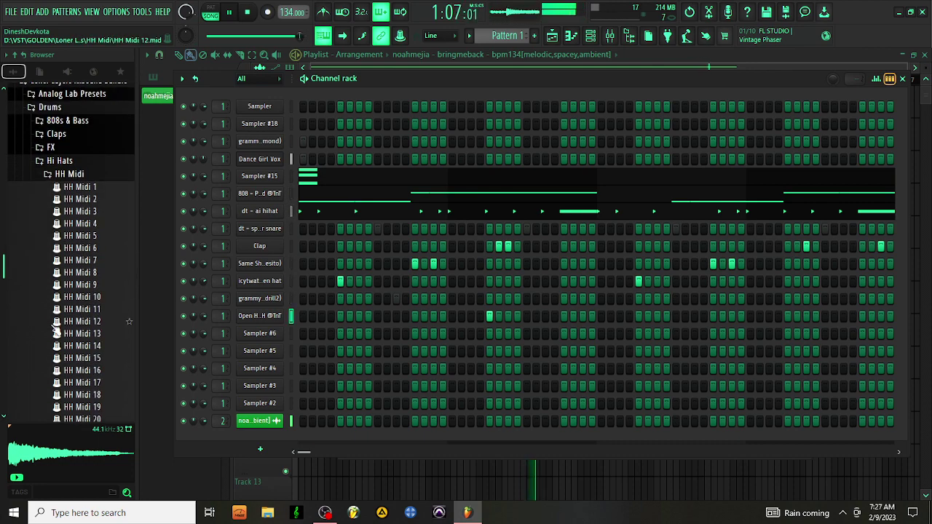
scroll(56, 329, "down", 20)
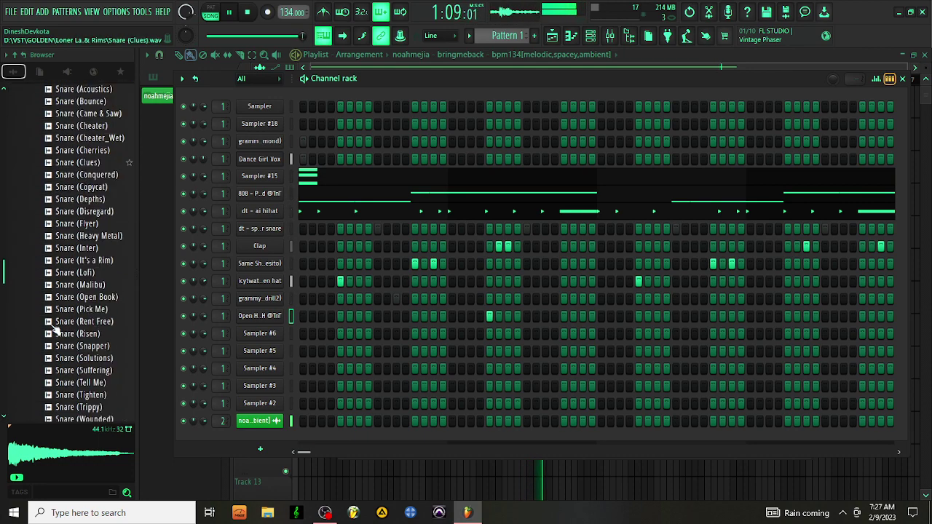
scroll(56, 330, "down", 10)
scroll(56, 329, "up", 14)
left_click(58, 329)
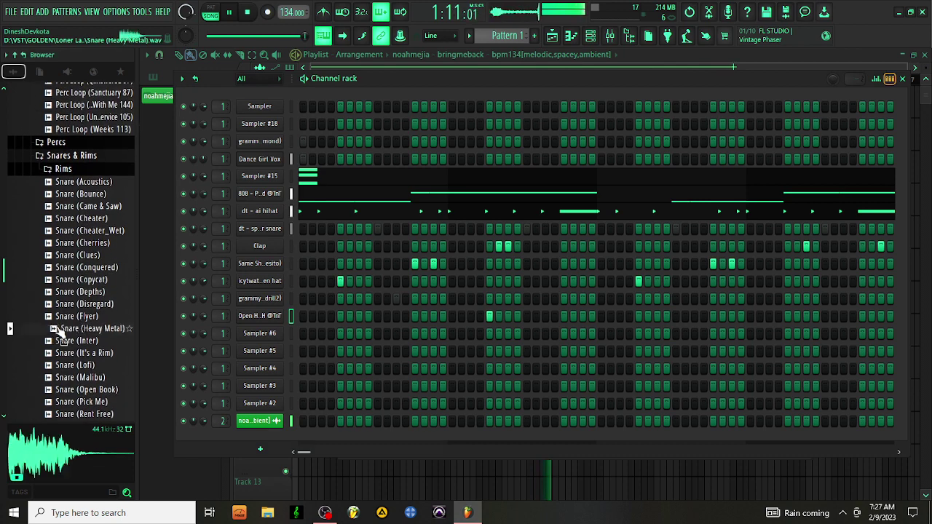
left_click_drag(64, 324, 71, 333)
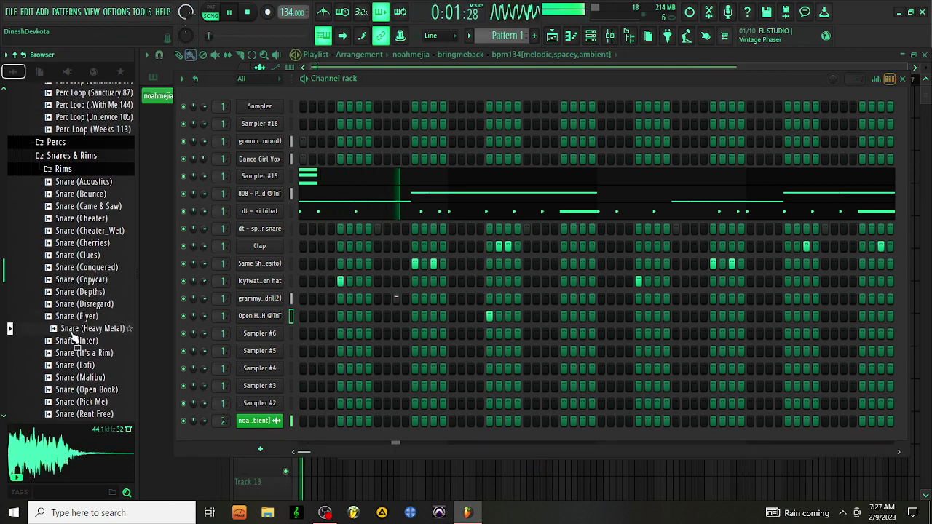
left_click_drag(269, 336, 270, 336)
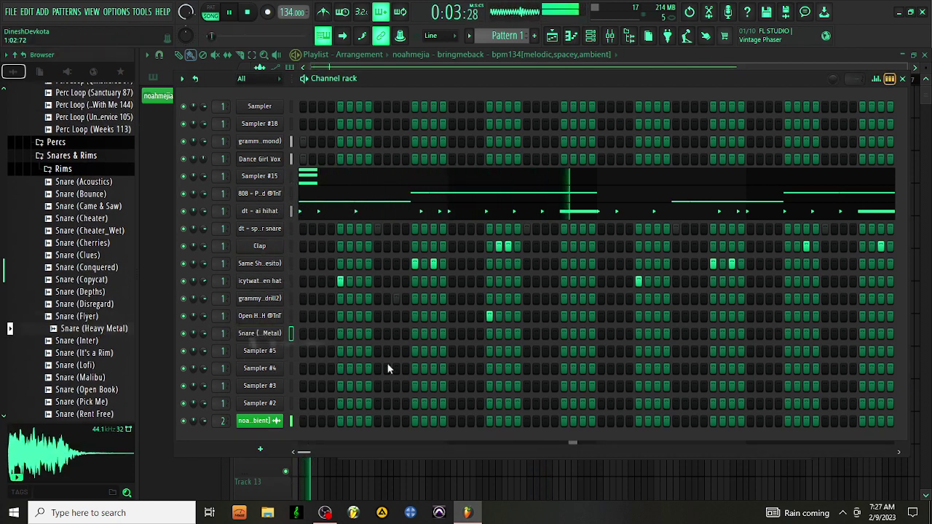
Add a snare hit near the row's end while checking playback, then bring up the snare channel's options
key("space")
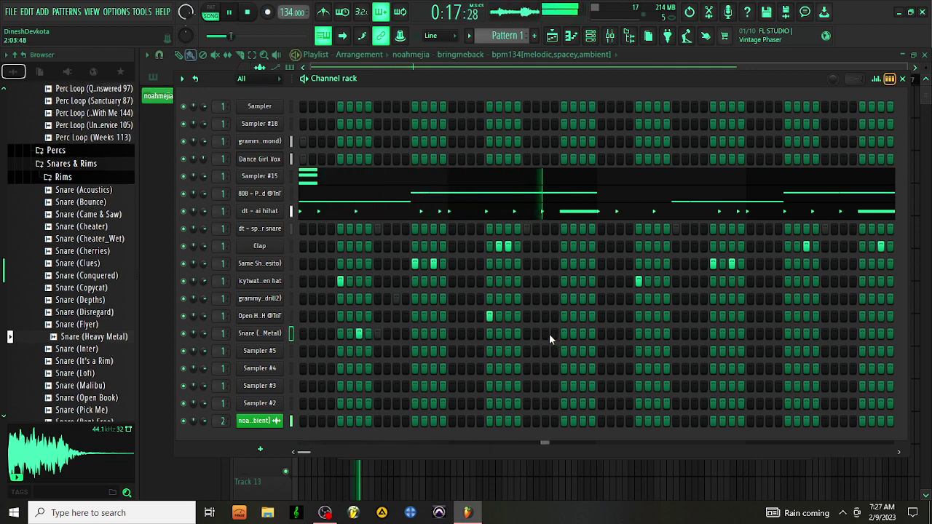
key("space")
key("space")
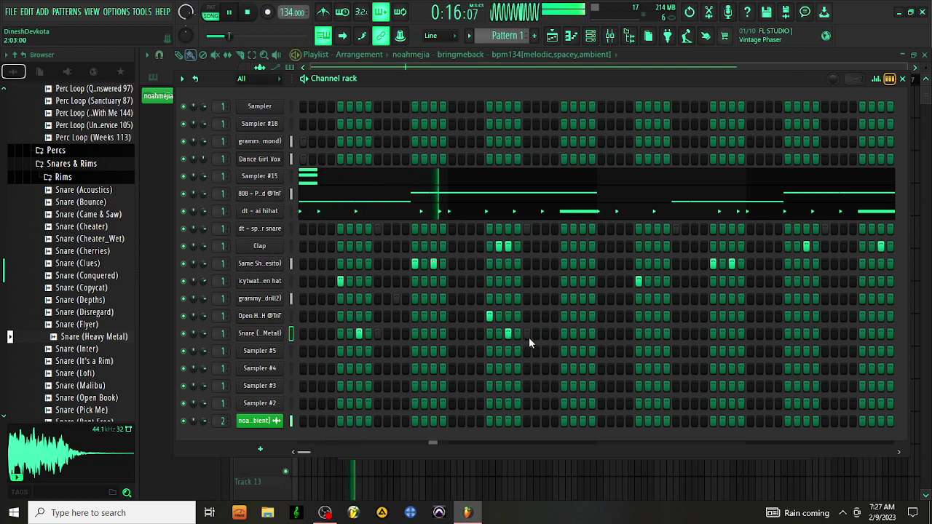
left_click(657, 334)
key("space")
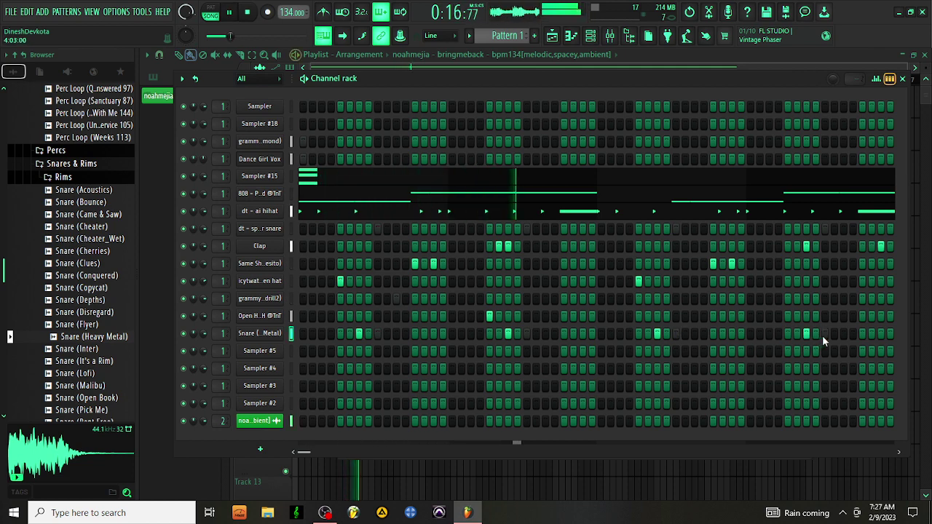
right_click(254, 333)
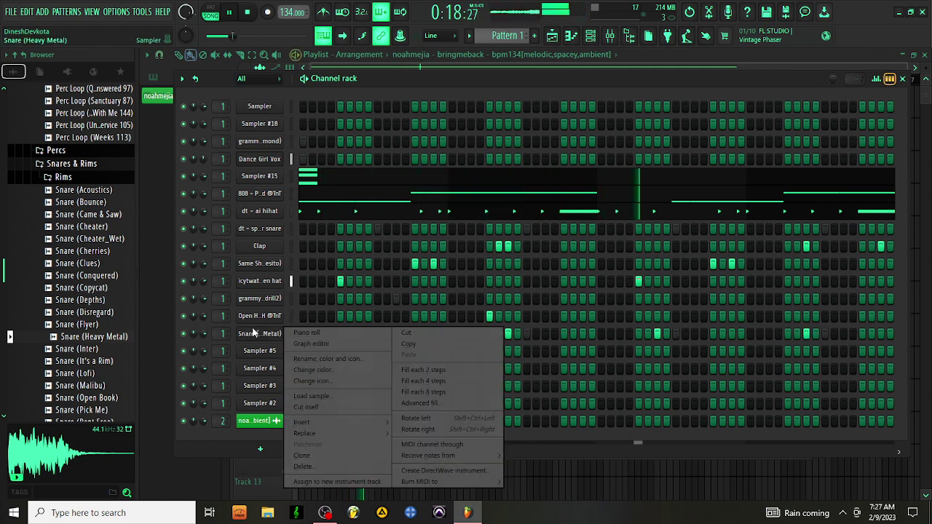
Duplicate the Snare (Heavy Metal) notes with Ctrl+B, delete both long G5 notes, and close the piano roll
left_click(306, 333)
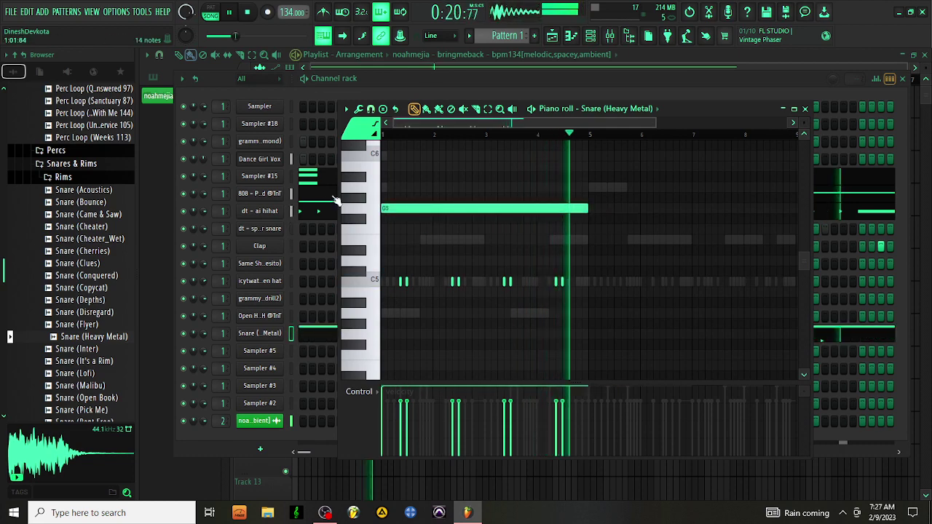
key("ctrl+b")
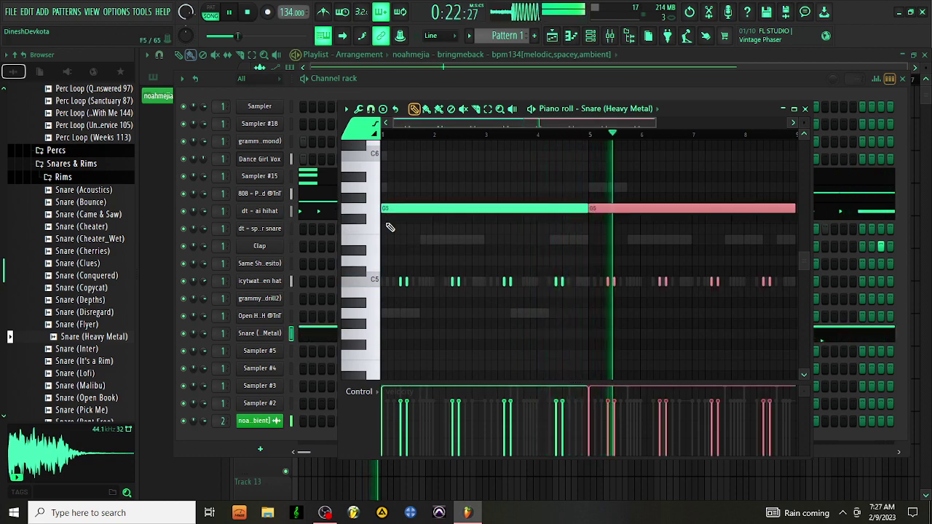
right_click(551, 210)
right_click(632, 207)
left_click(806, 110)
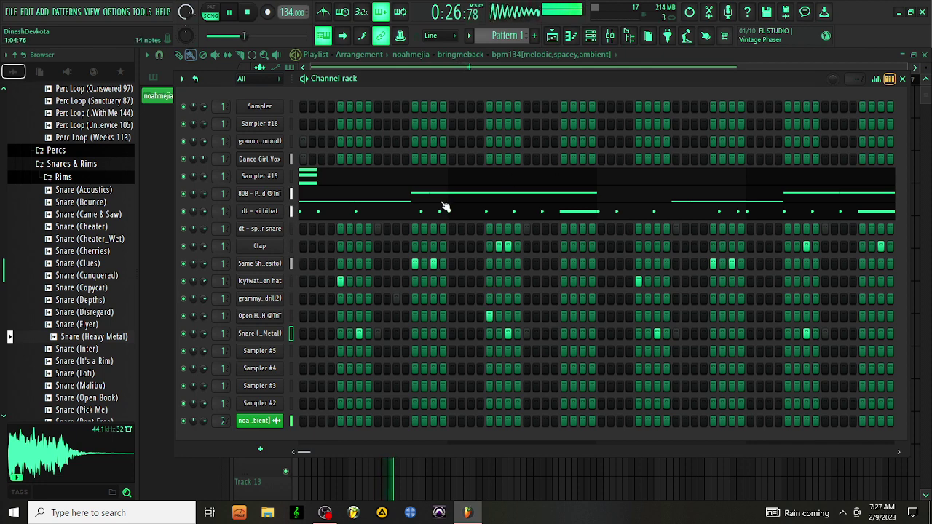
Audition snares from Lofi and It's a Rim through Risen and Snapper, settling on Snare (Risen)
left_click(86, 374)
left_click(88, 363)
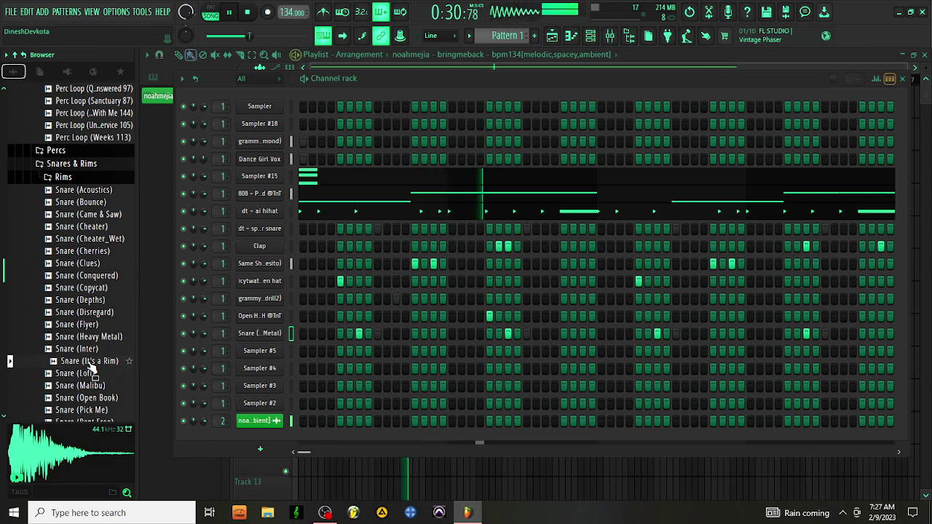
left_click(90, 376)
left_click(90, 389)
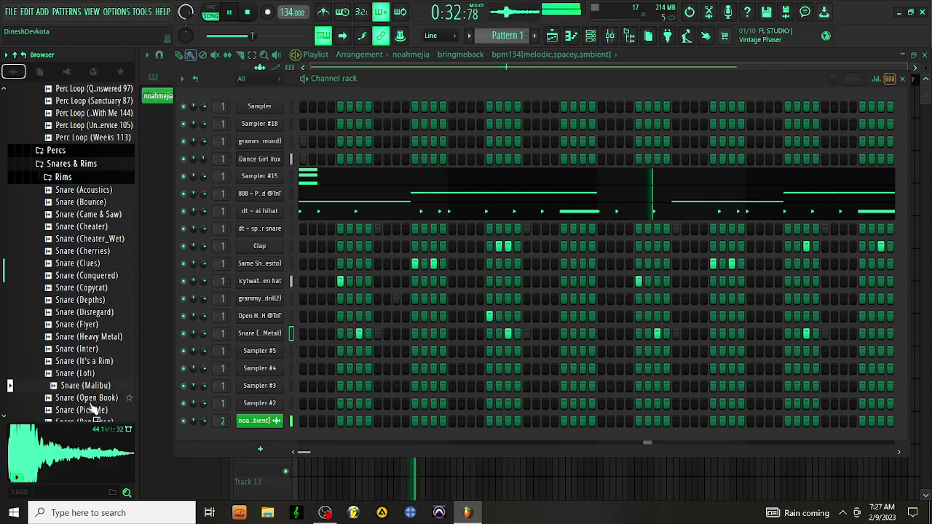
left_click(92, 401)
left_click(91, 411)
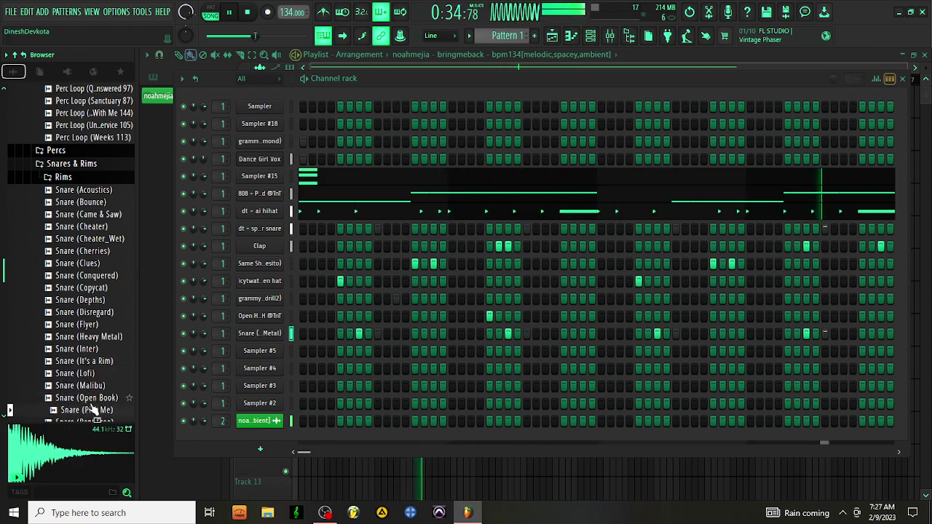
scroll(92, 405, "down", 2)
left_click(94, 363)
left_click(91, 375)
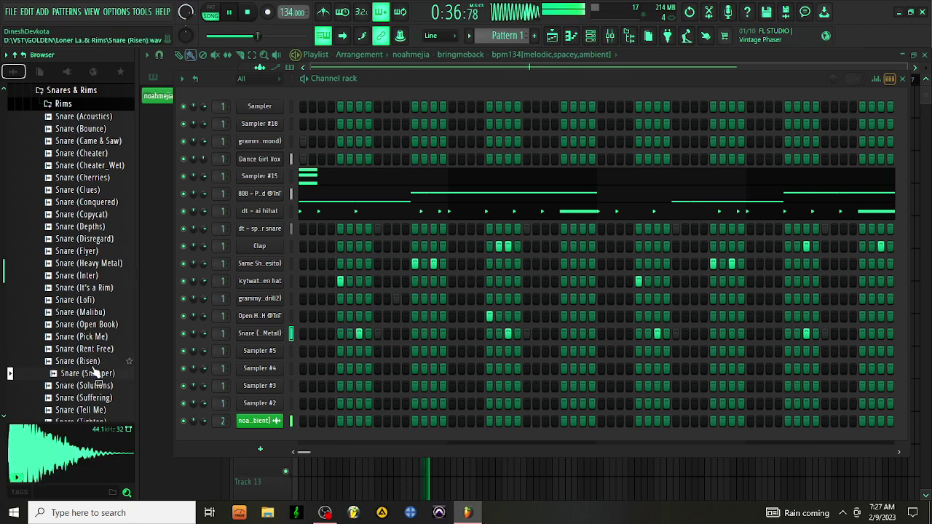
left_click(93, 364)
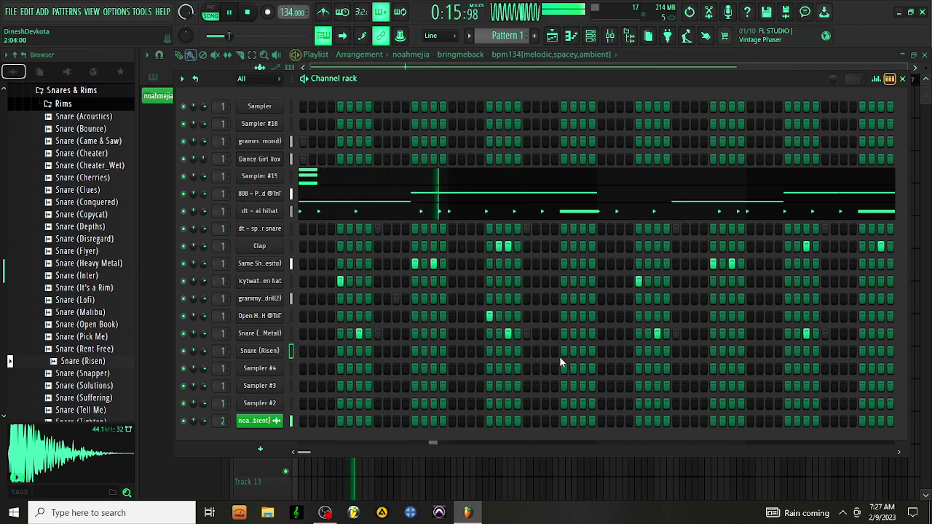
Delete the Risen snare's two long A5 notes and load Snare (Came & Saw) onto that channel
right_click(277, 353)
left_click(330, 334)
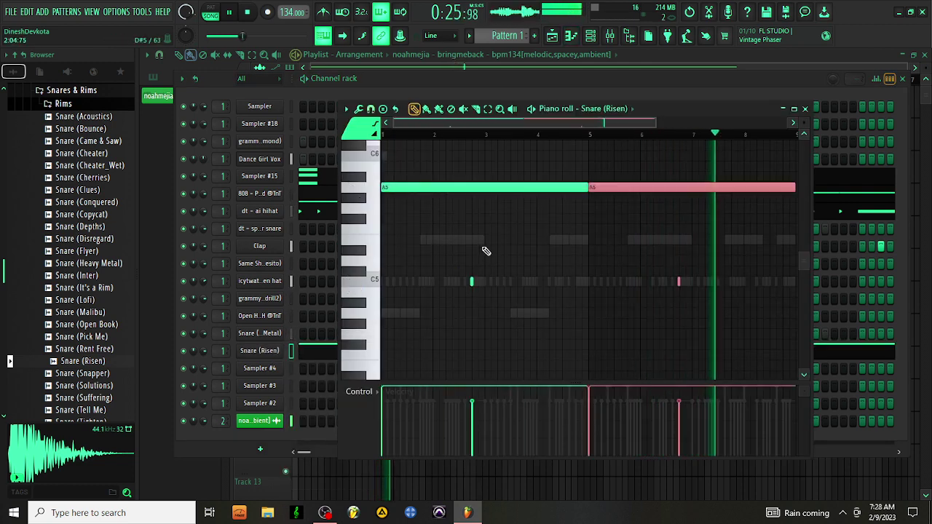
right_click(554, 188)
right_click(610, 188)
left_click(82, 130)
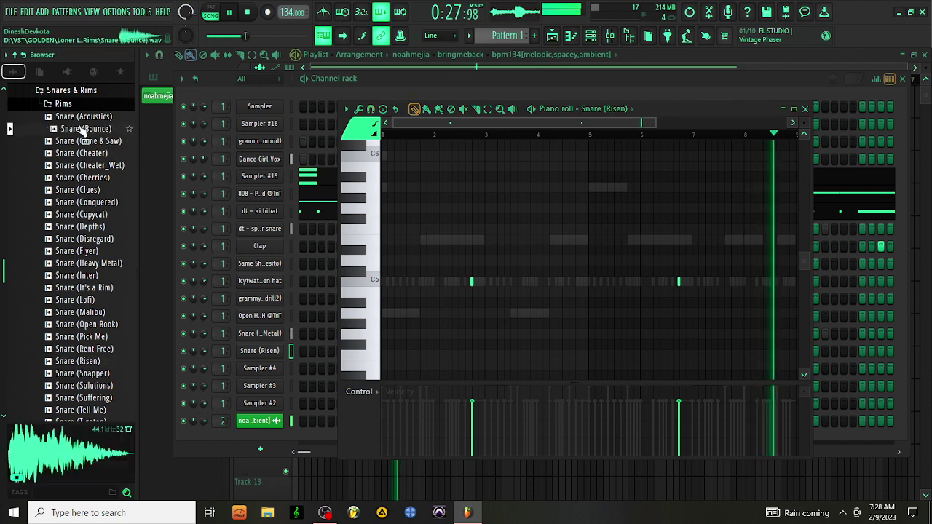
left_click_drag(87, 142, 275, 353)
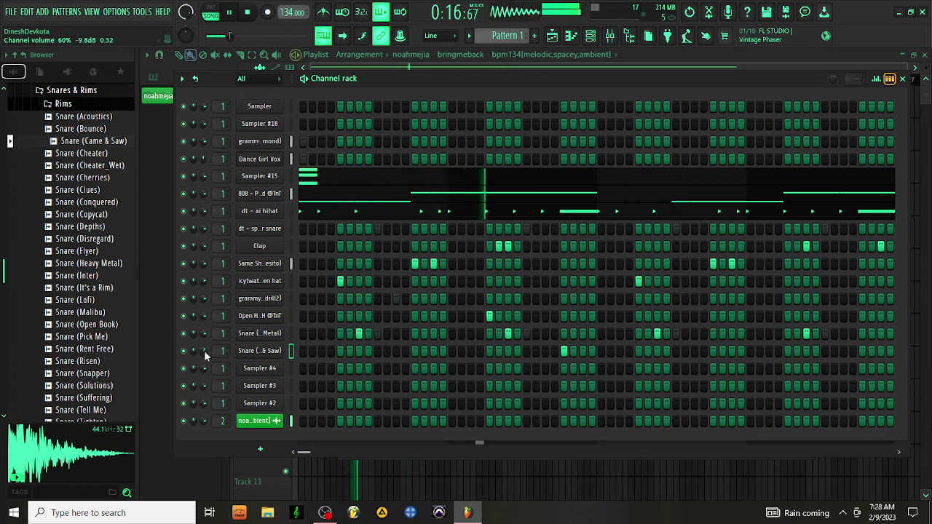
Audition snares from Cheater through Disregard, Heavy Metal, Lofi and Open Book
left_click(76, 154)
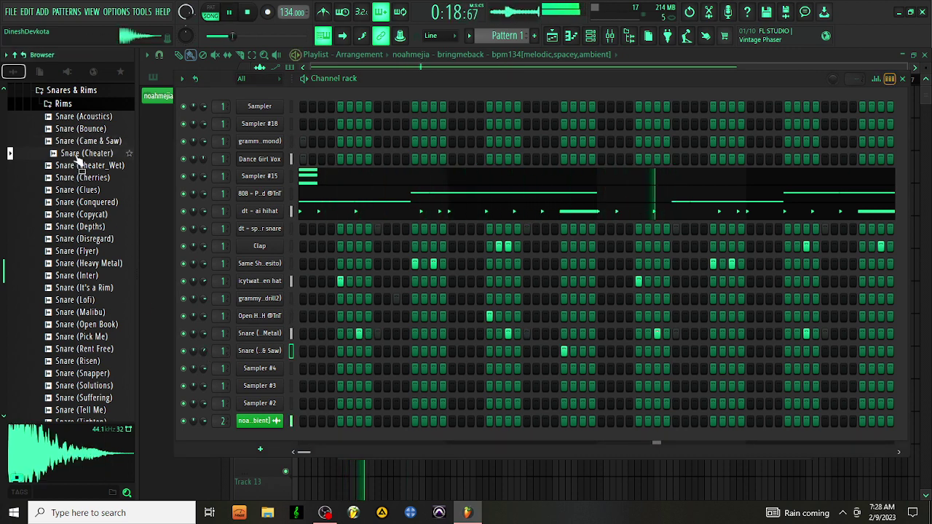
left_click(81, 166)
left_click(85, 178)
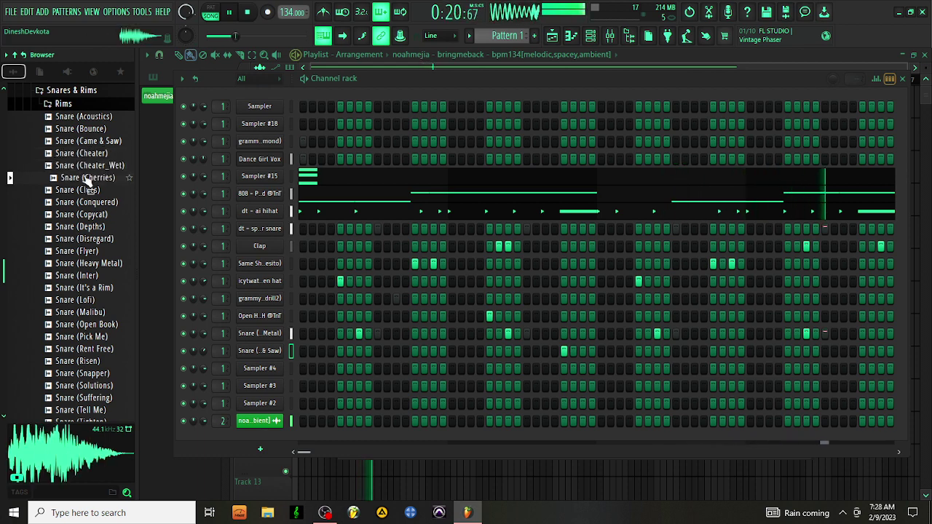
left_click(89, 190)
left_click(94, 215)
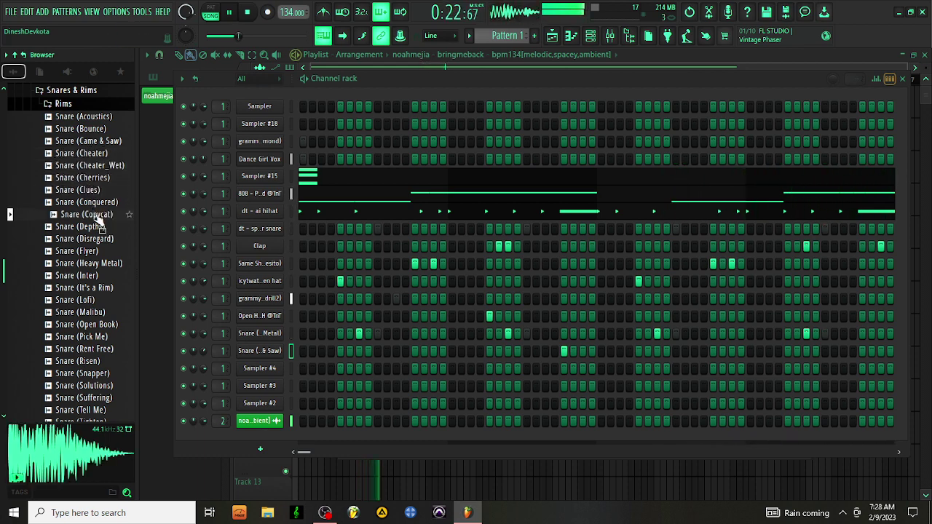
left_click(101, 226)
left_click(104, 241)
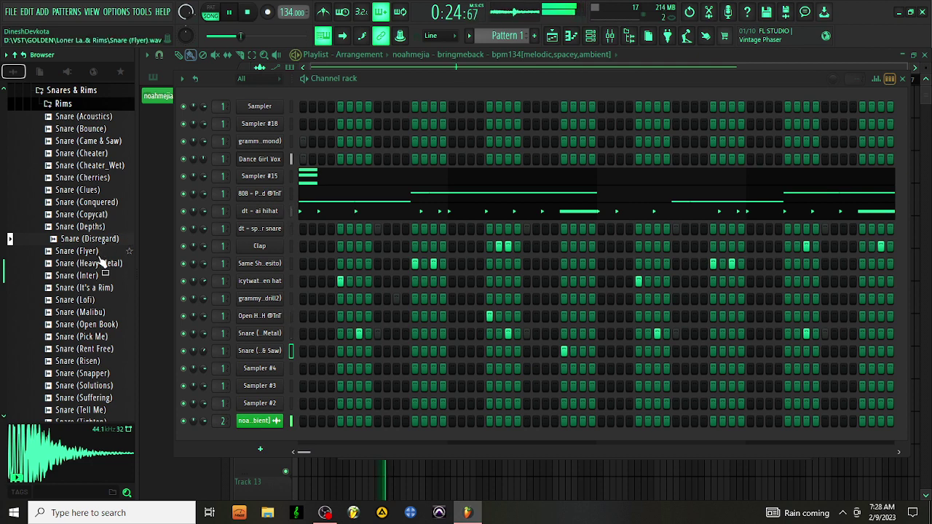
left_click(100, 255)
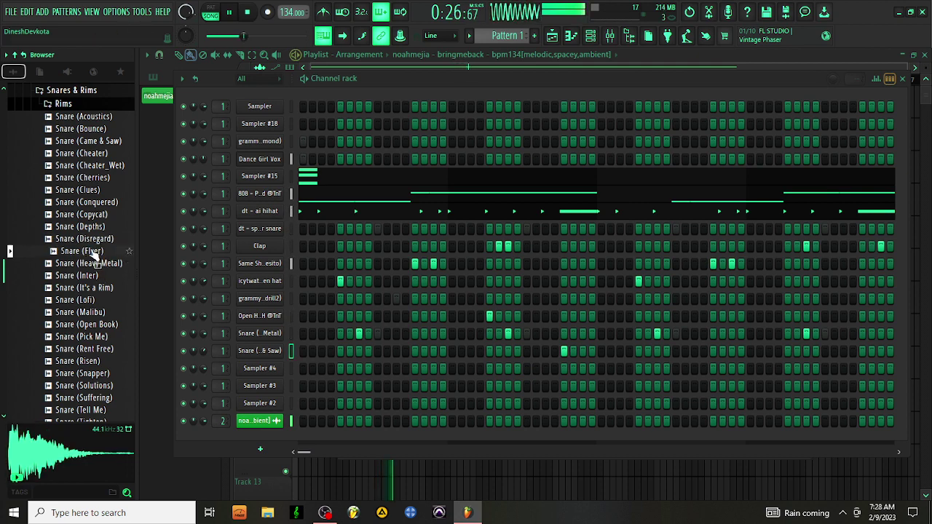
left_click(94, 242)
left_click(99, 264)
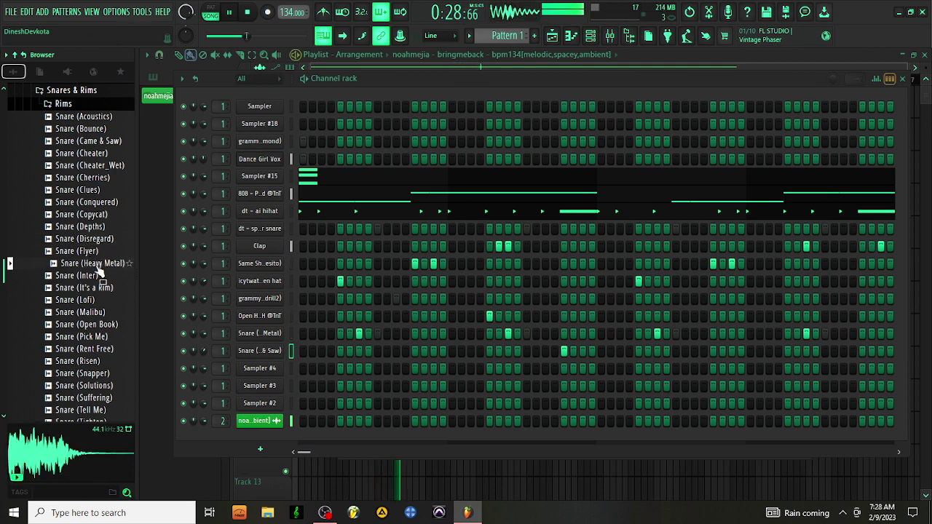
left_click(94, 288)
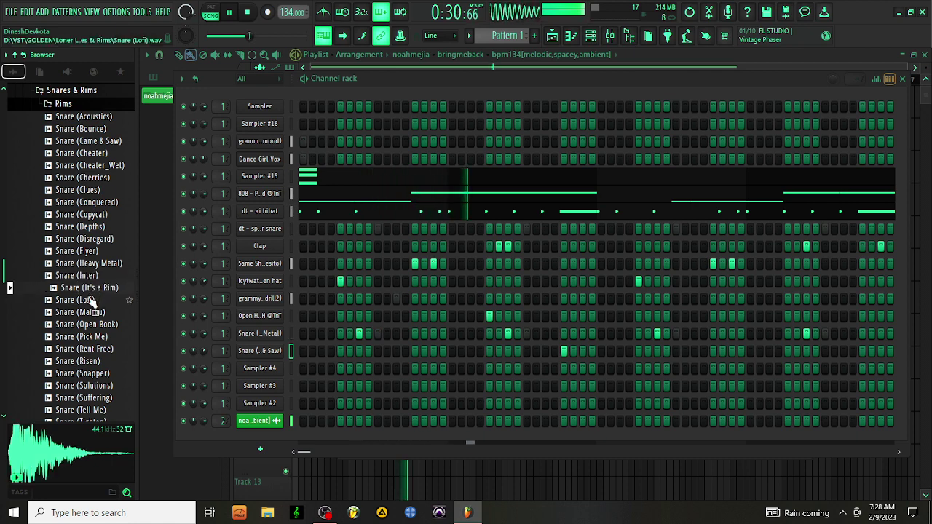
left_click(93, 302)
left_click(84, 314)
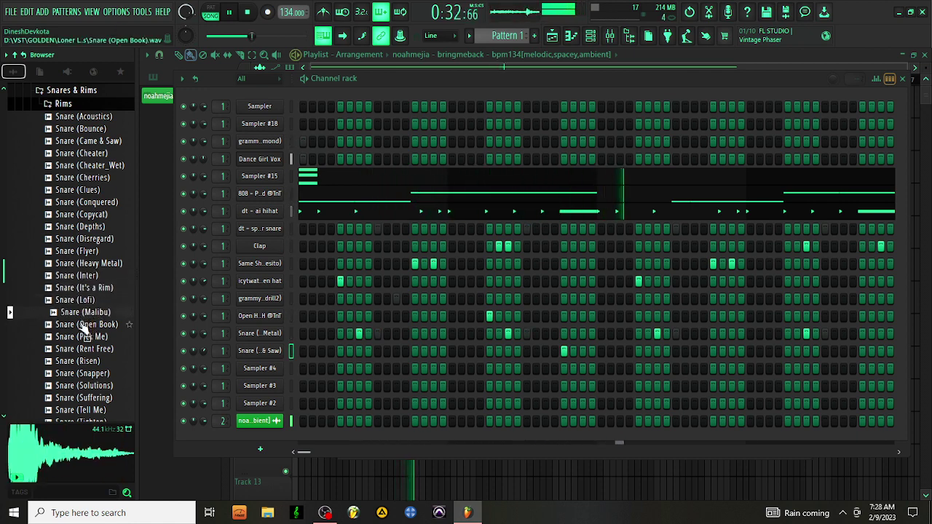
left_click(85, 325)
Audition hi-hats from Clank to Toxic and load HH (Tin Can) onto Sampler #18
scroll(69, 331, "down", 20)
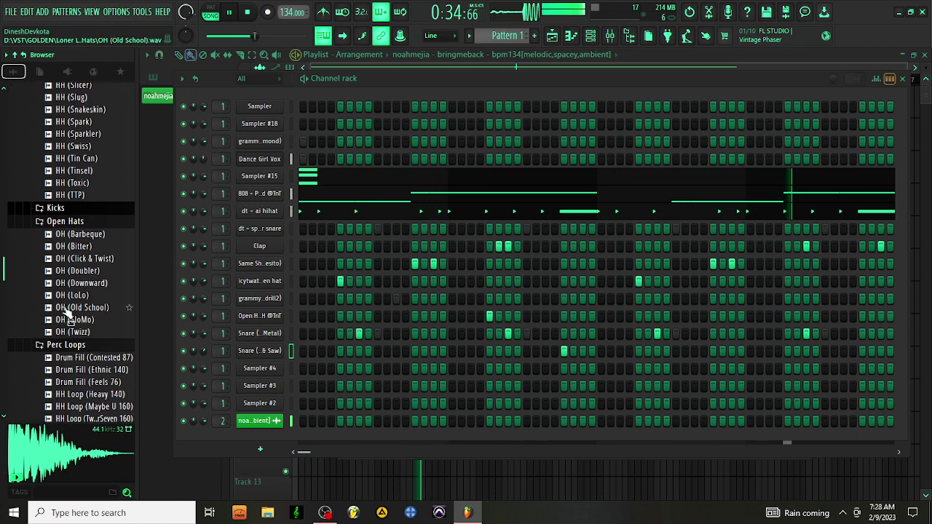
left_click(68, 308)
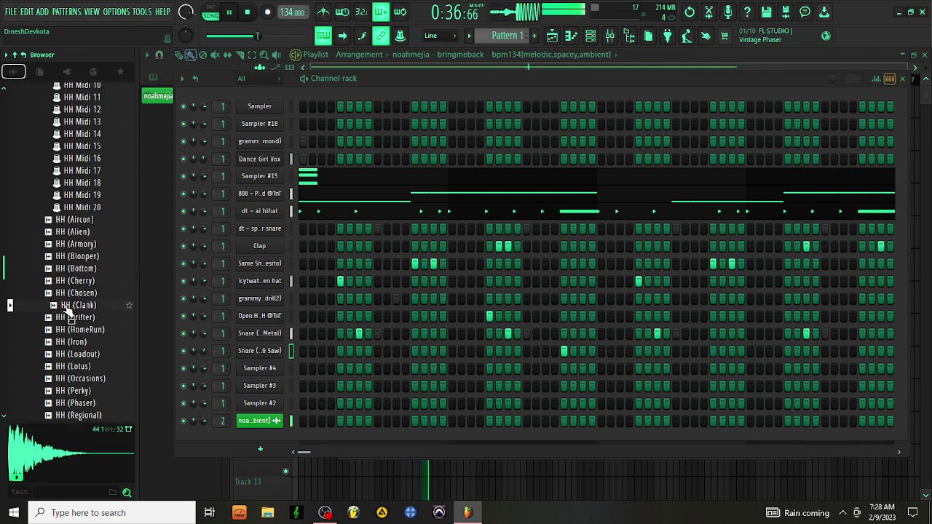
left_click(74, 319)
left_click(80, 343)
left_click(86, 367)
left_click(87, 391)
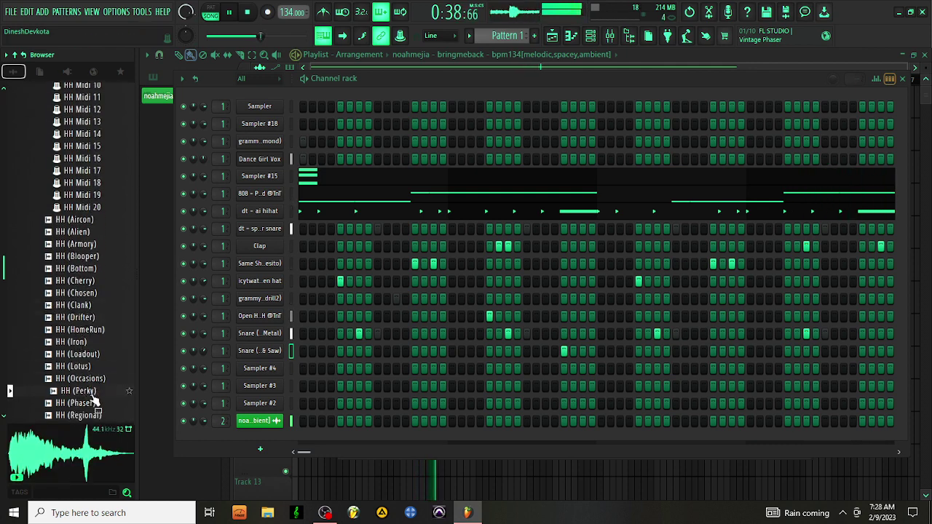
left_click(80, 415)
scroll(80, 342, "down", 6)
left_click(78, 294)
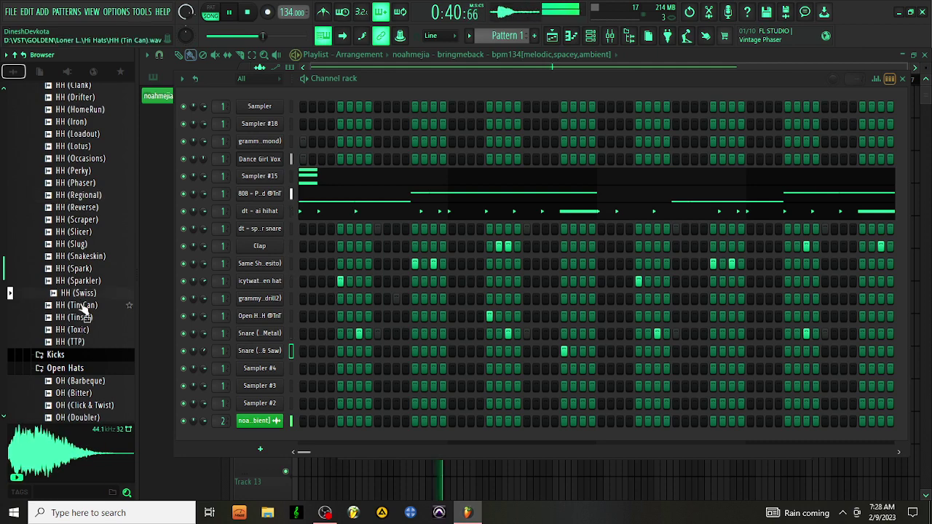
left_click(82, 307)
left_click(86, 320)
left_click(89, 331)
left_click(91, 308)
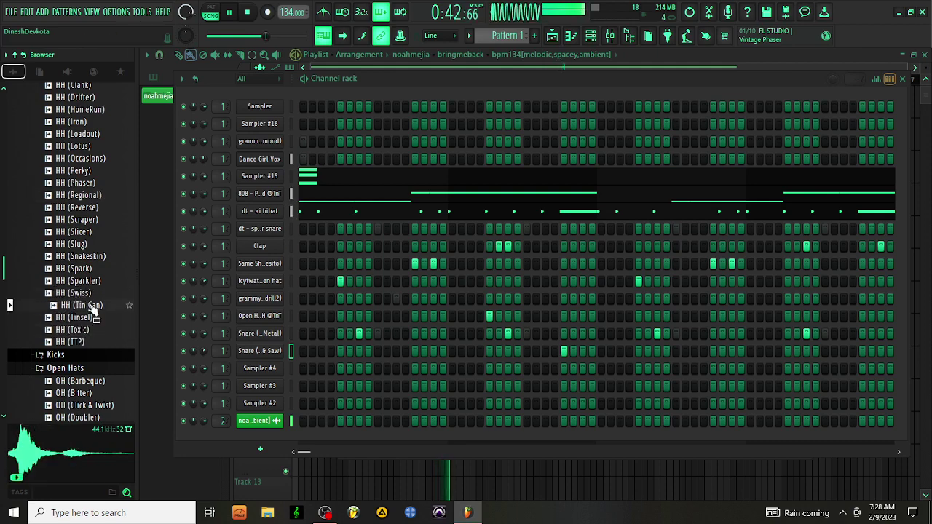
left_click_drag(93, 309, 271, 125)
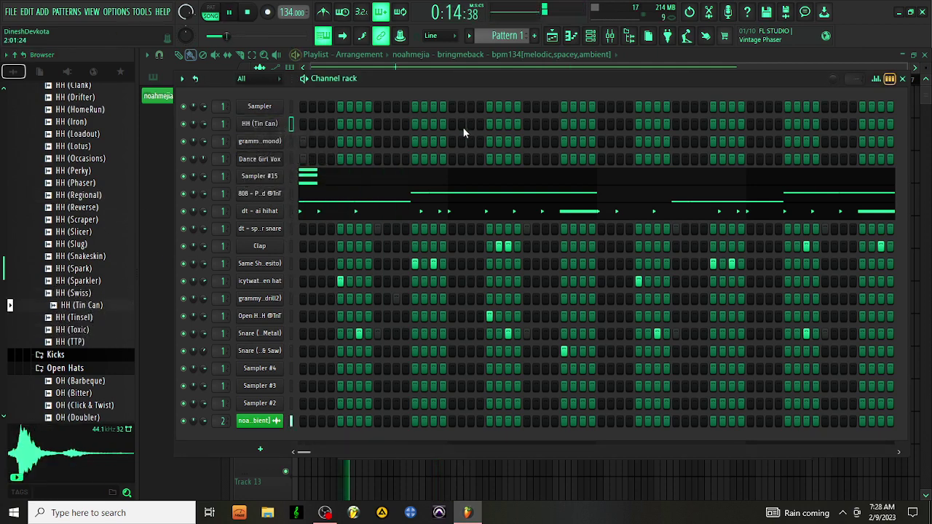
Add two HH (Tin Can) hits and repeat them into bars 5–8, deleting the long B5 notes
left_click(416, 127)
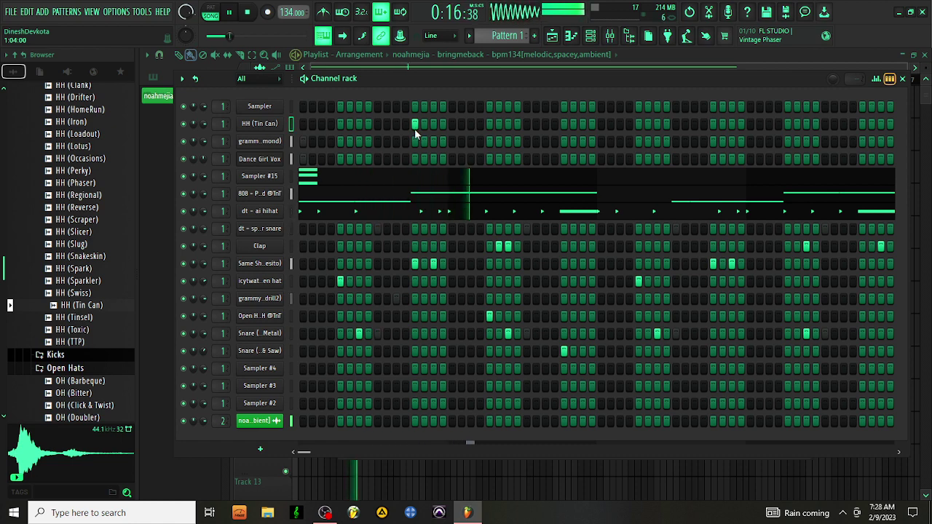
left_click(714, 125)
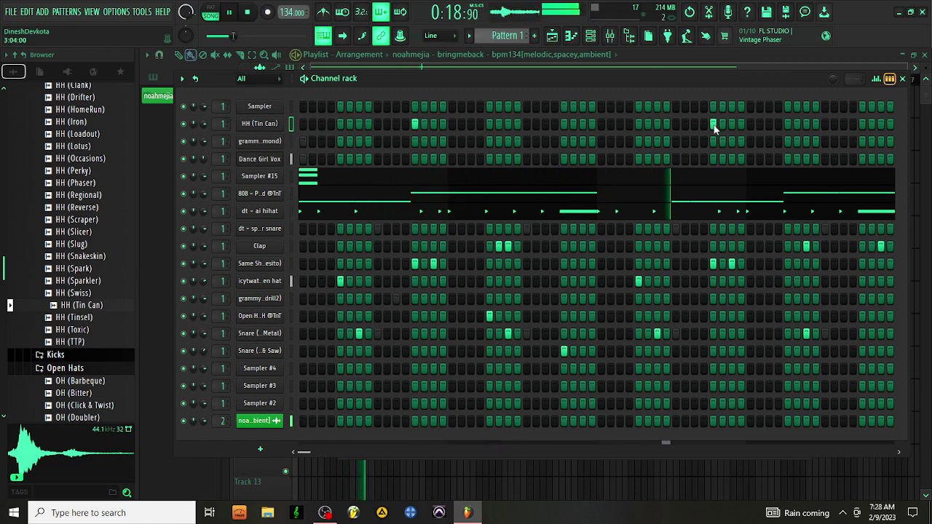
right_click(266, 124)
left_click(306, 123)
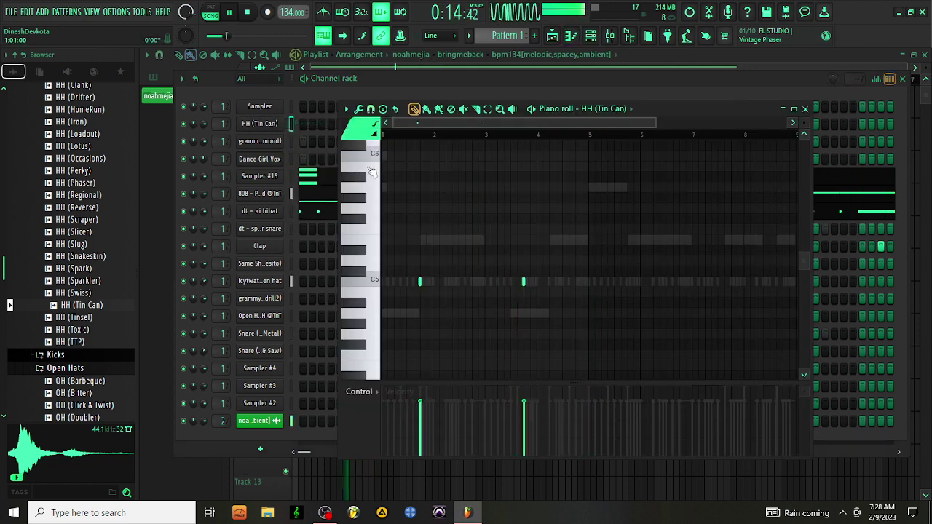
left_click(426, 167)
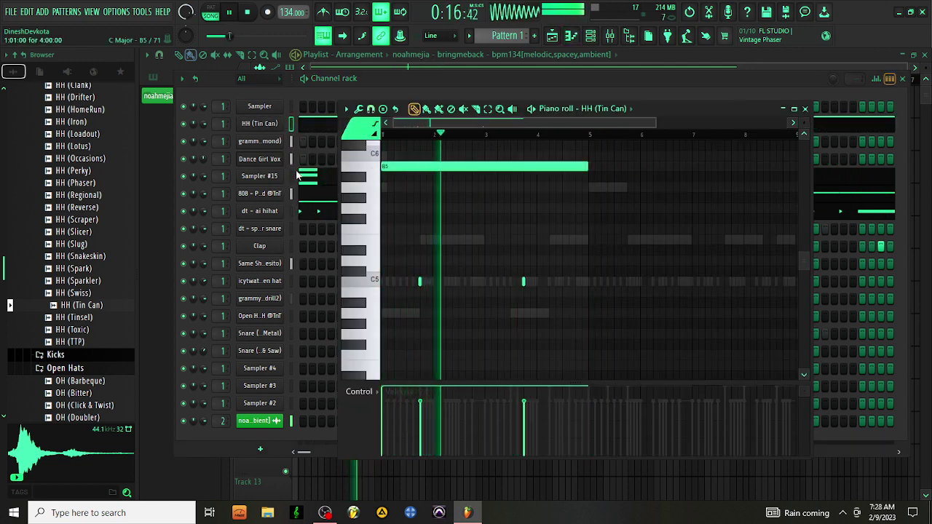
key("ctrl+b")
key("ctrl+d")
right_click(637, 161)
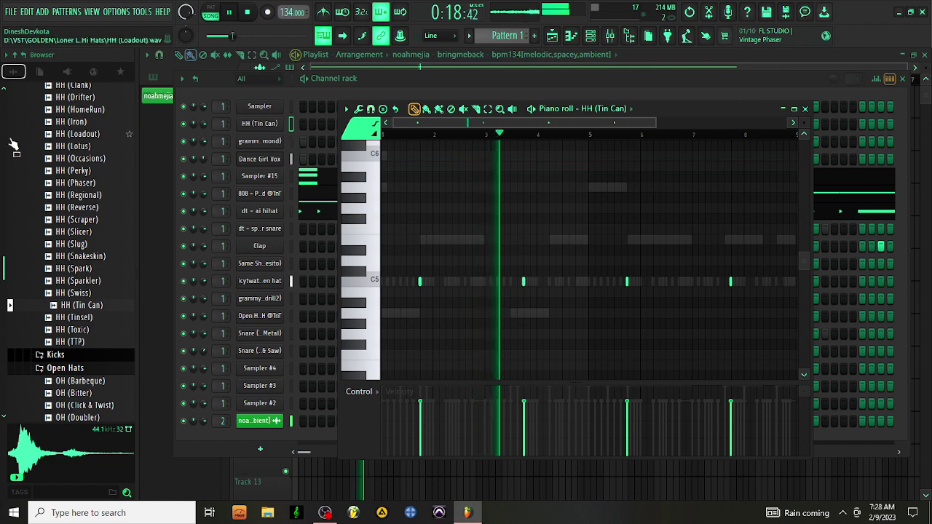
Audition hi-hats from Toxic and Armory down through Clank and HH (Drifter)
left_click(79, 330)
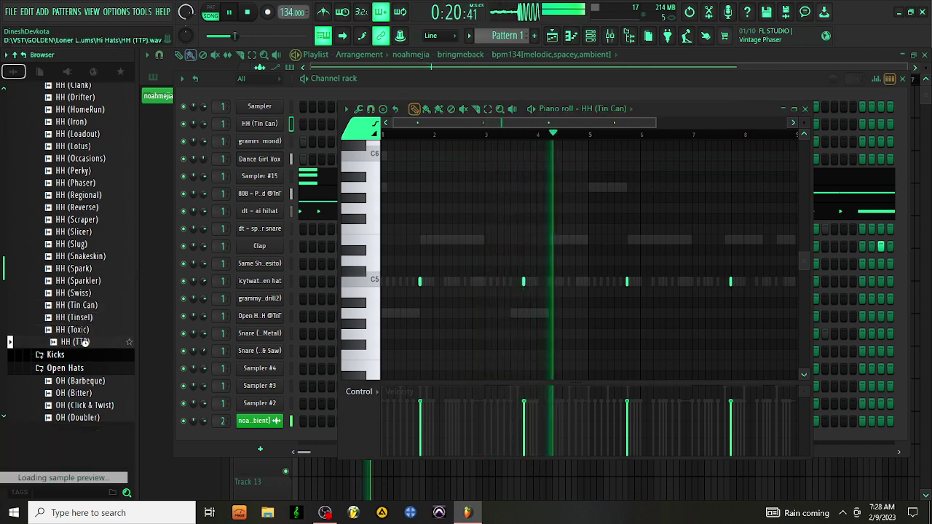
scroll(77, 255, "up", 4)
left_click(70, 171)
left_click(70, 174)
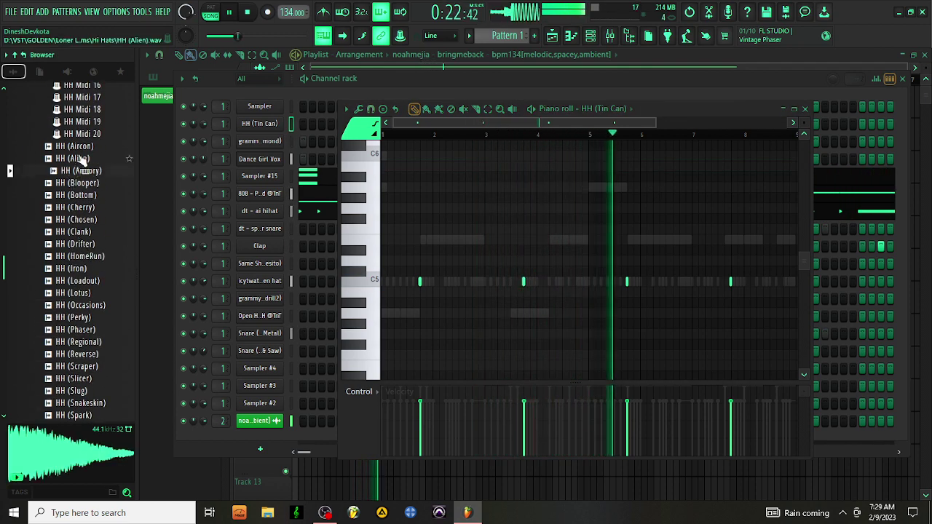
left_click(80, 149)
left_click(80, 160)
left_click(83, 173)
left_click(85, 183)
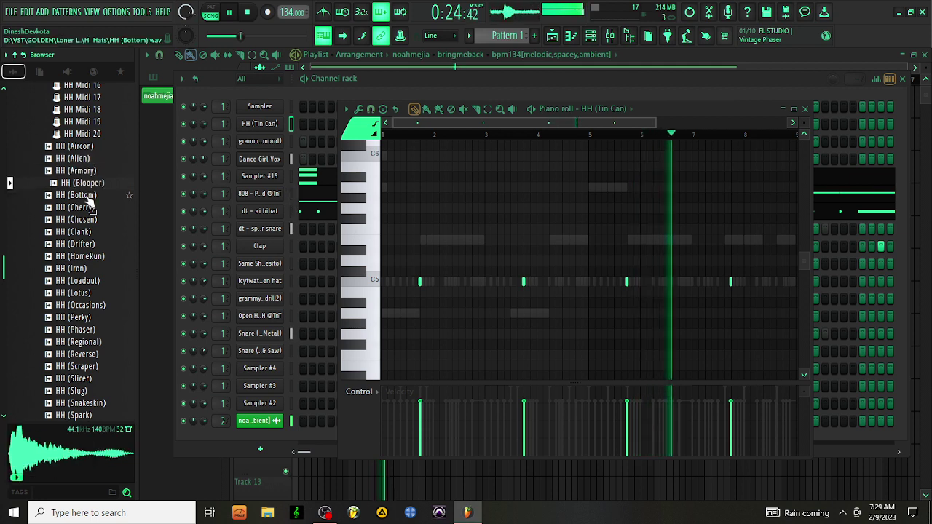
left_click(87, 196)
left_click(89, 208)
left_click(91, 220)
left_click(94, 232)
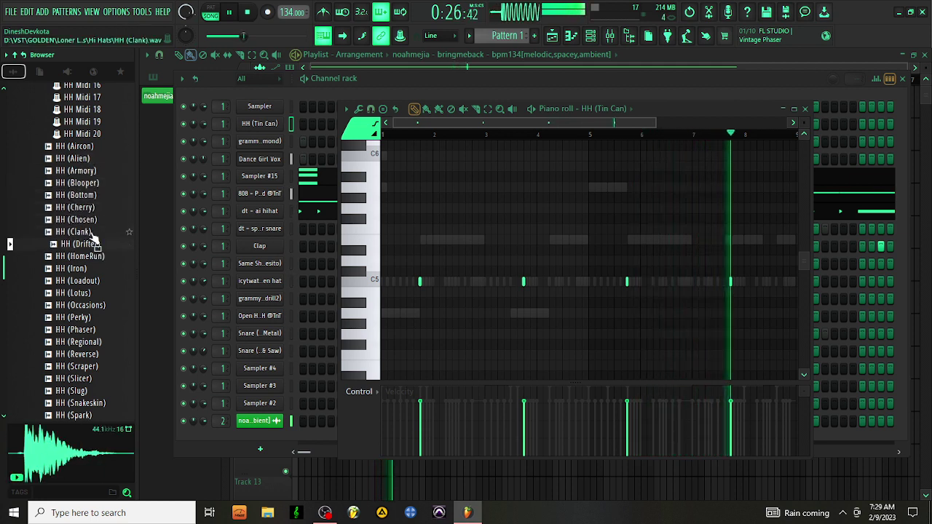
left_click(94, 245)
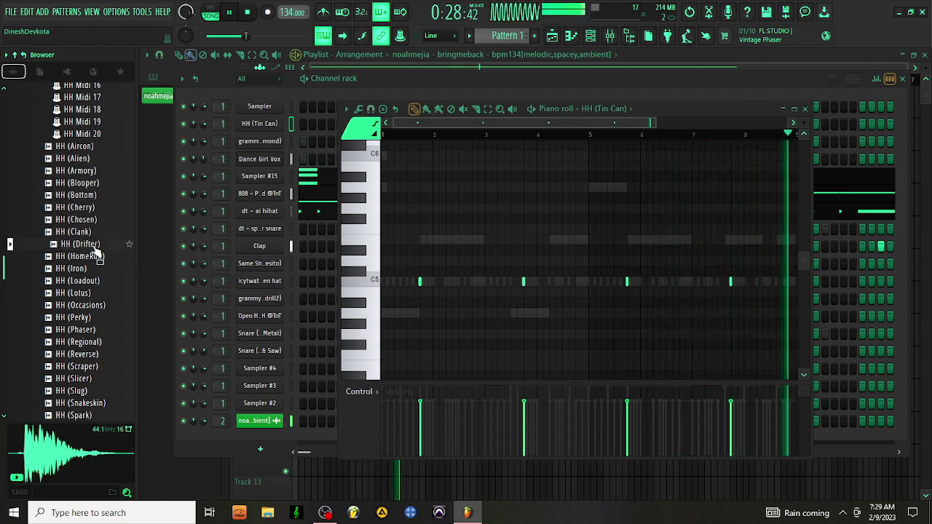
Load HH (Drifter) onto the Sampler #4 channel and toggle playback with Space
left_click_drag(97, 253, 258, 370)
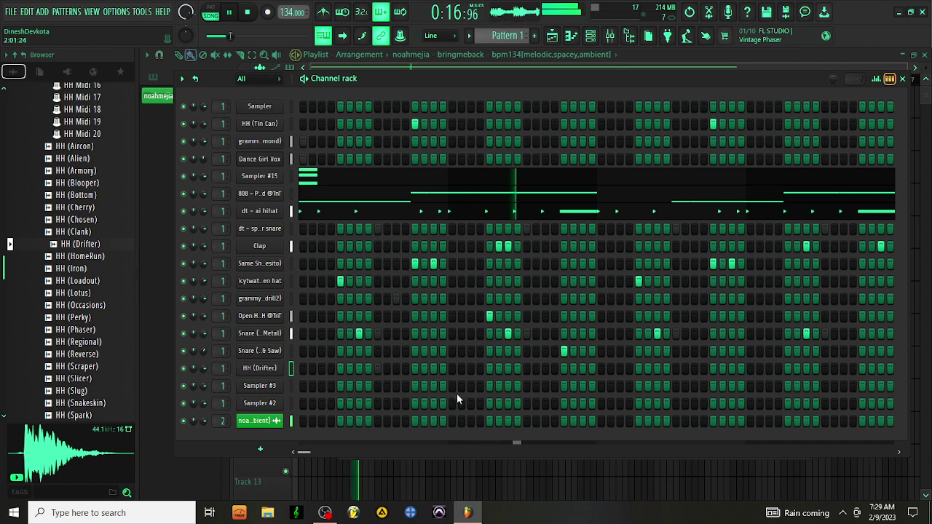
key("space")
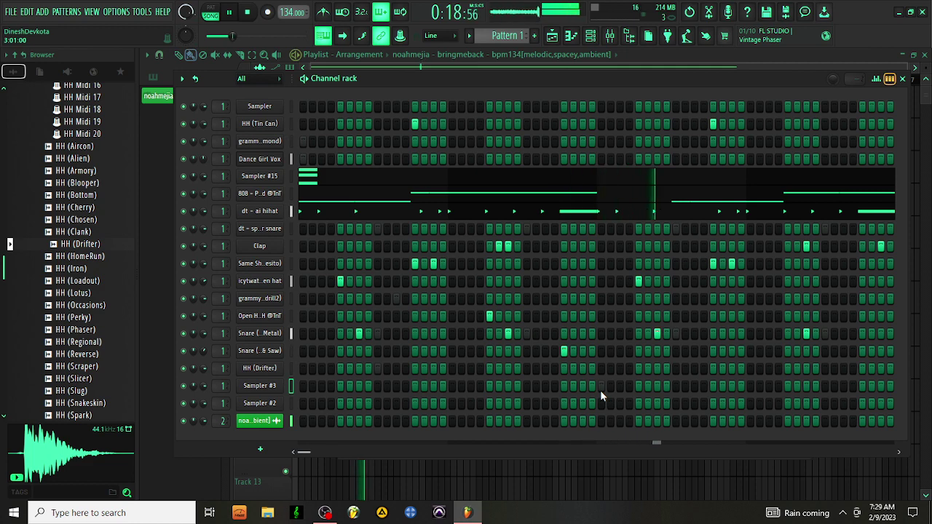
key("space")
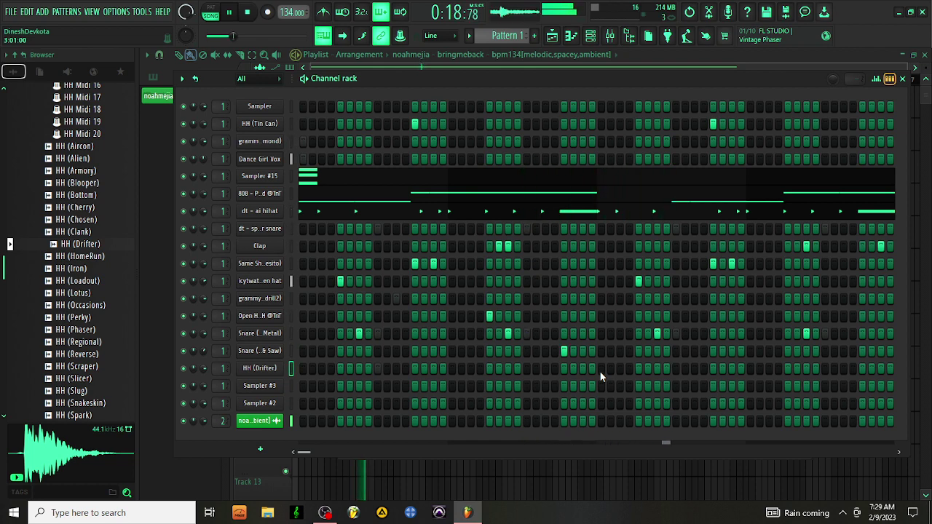
Preview hi-hats HomeRun, Iron, Drifter, Clank, Loadout, Lotus, Perky and Phaser
left_click(56, 256)
left_click(64, 270)
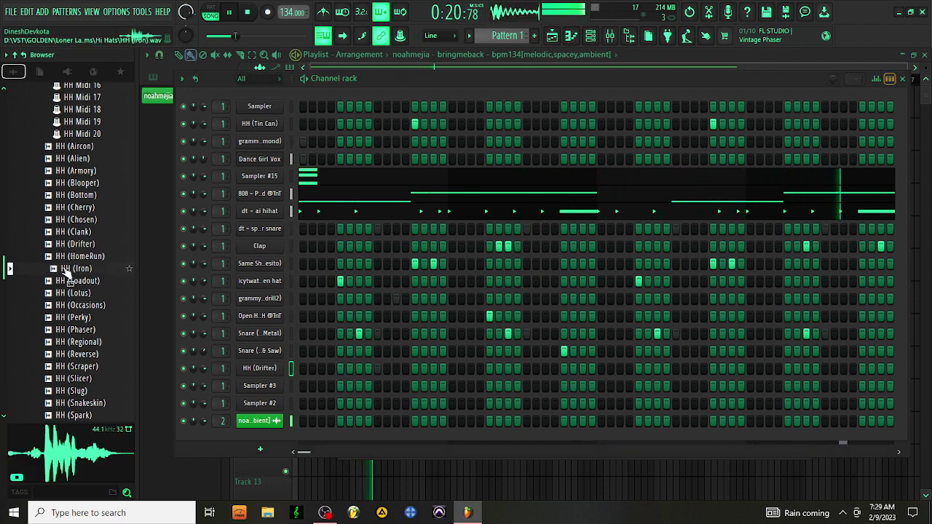
left_click(80, 243)
left_click(82, 233)
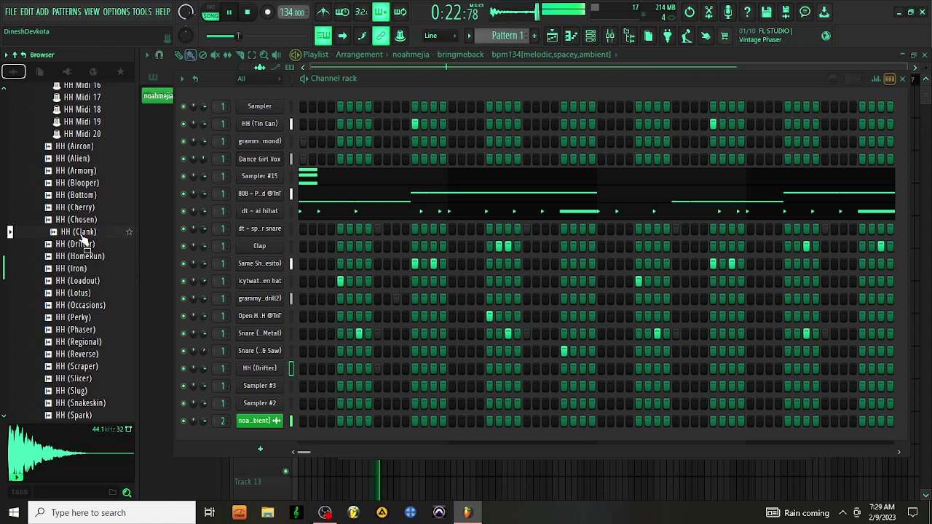
left_click(82, 245)
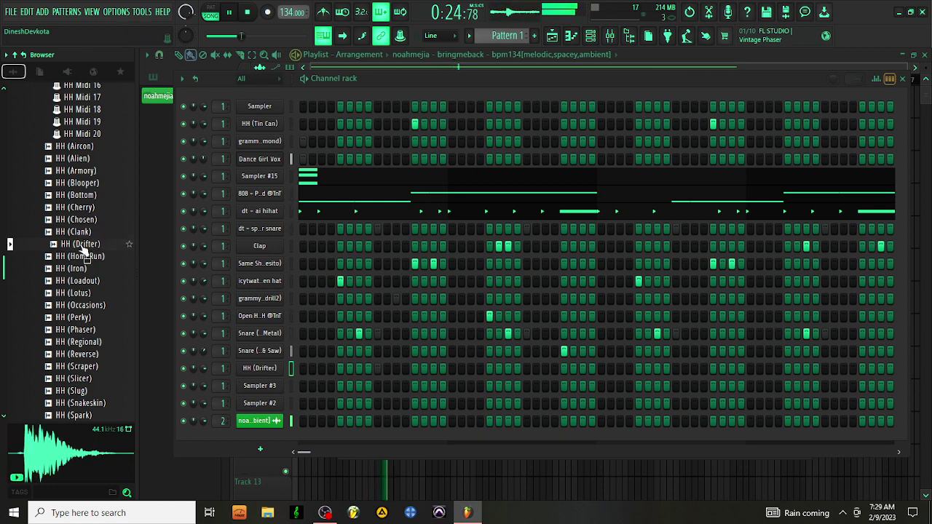
left_click(82, 281)
left_click(83, 293)
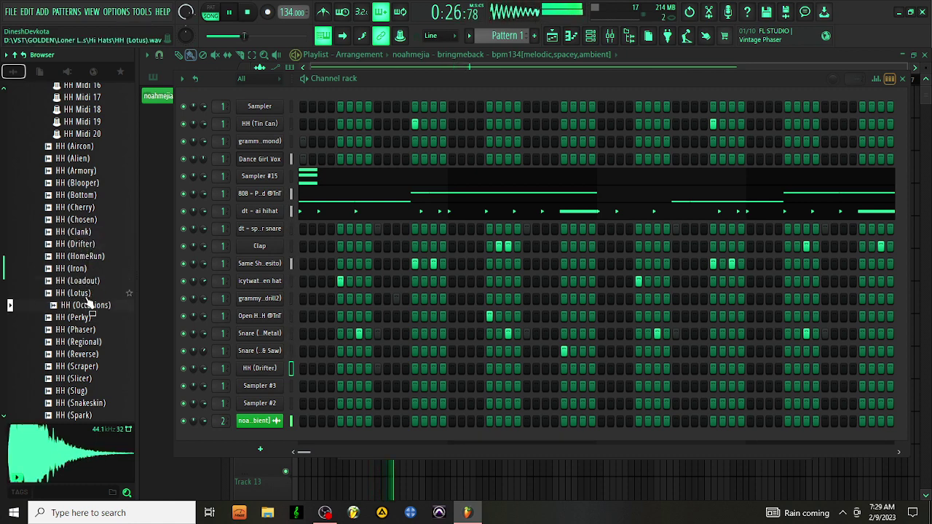
left_click(87, 318)
left_click(88, 331)
Preview Reverse through Snakeskin, then put HH (Spark) on the Drifter channel and stop playback
left_click(95, 355)
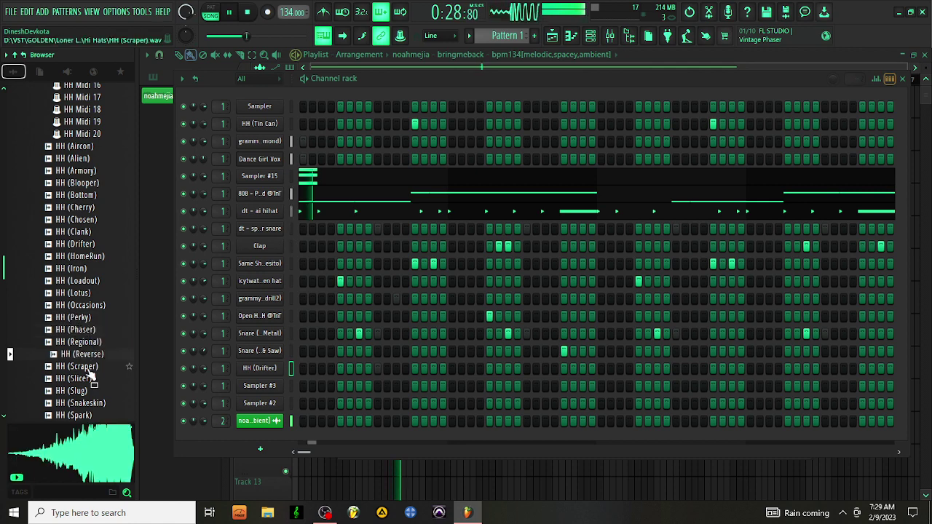
left_click(88, 369)
left_click(87, 380)
left_click(86, 392)
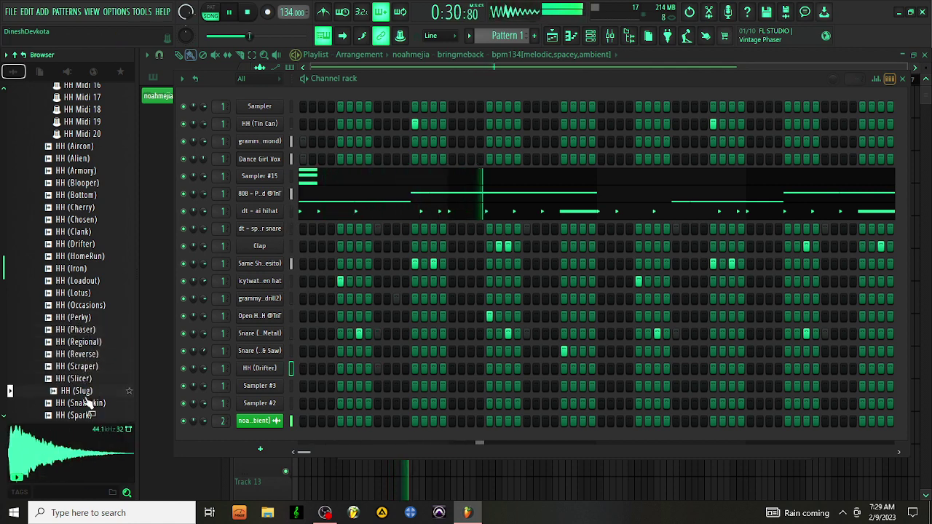
left_click(87, 404)
scroll(97, 405, "down", 2)
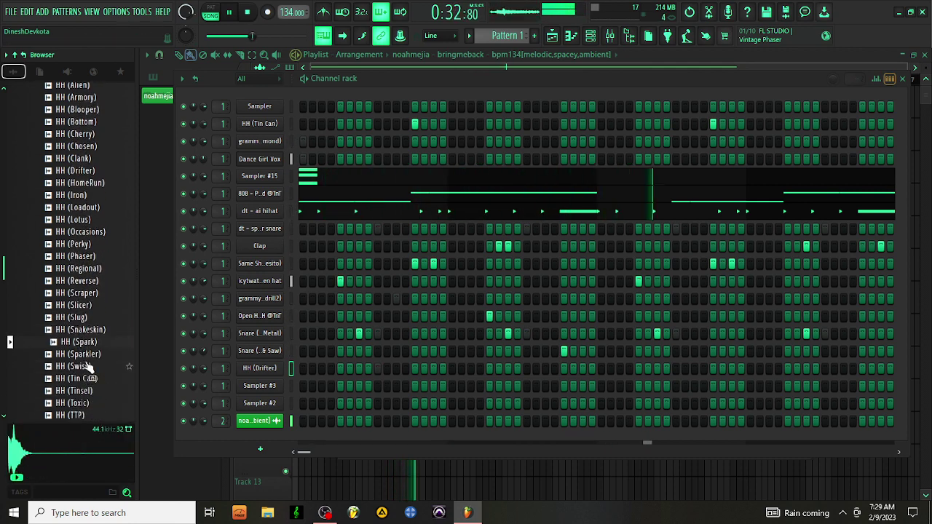
left_click(83, 343)
left_click_drag(87, 350, 259, 369)
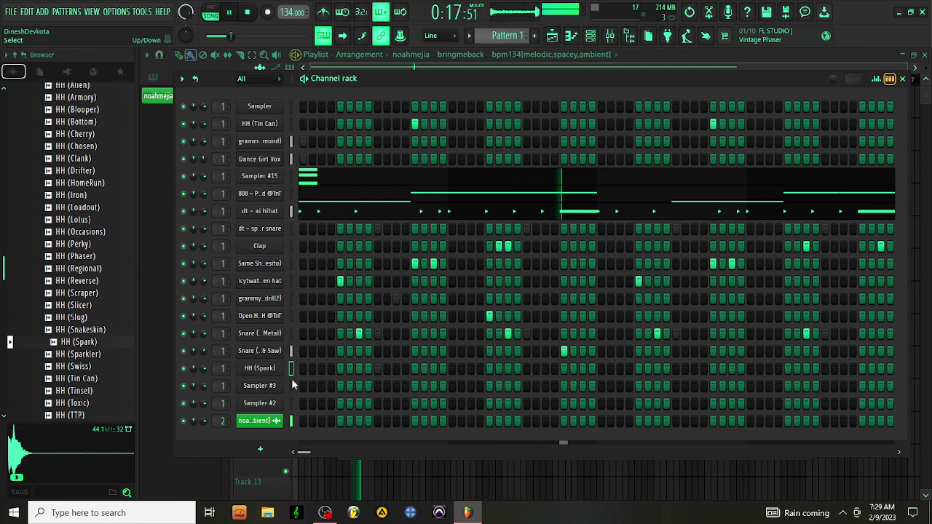
key("space")
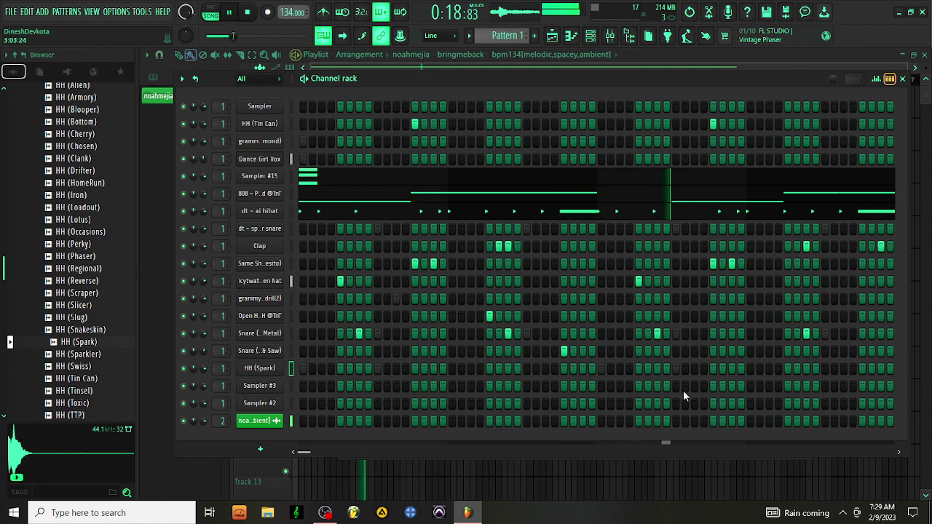
Duplicate the HH (Spark) C5 hi-hat notes out to bar 8 and delete both long A#5 notes
right_click(281, 373)
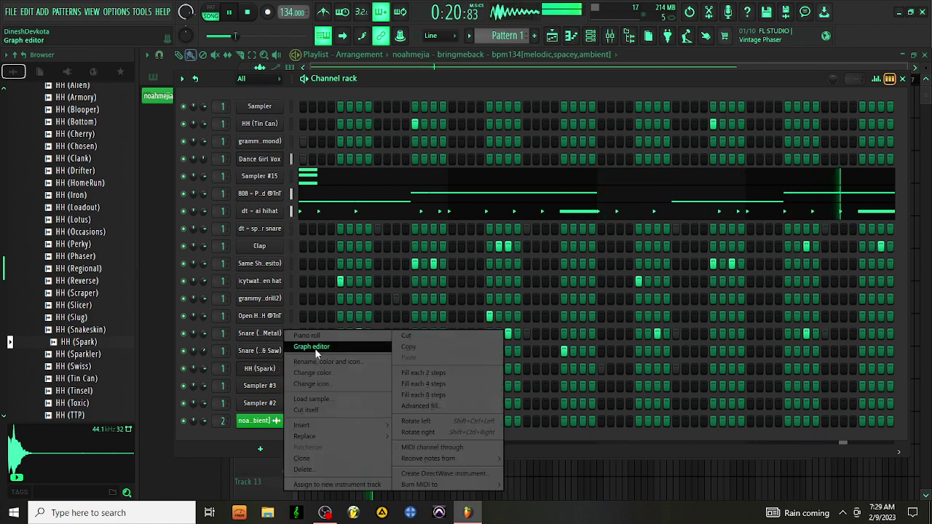
left_click(318, 336)
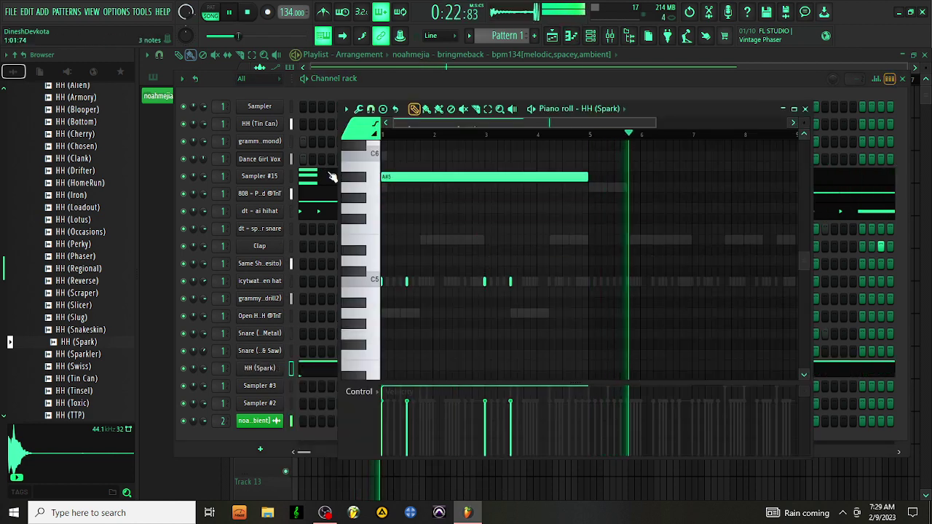
key("ctrl+b")
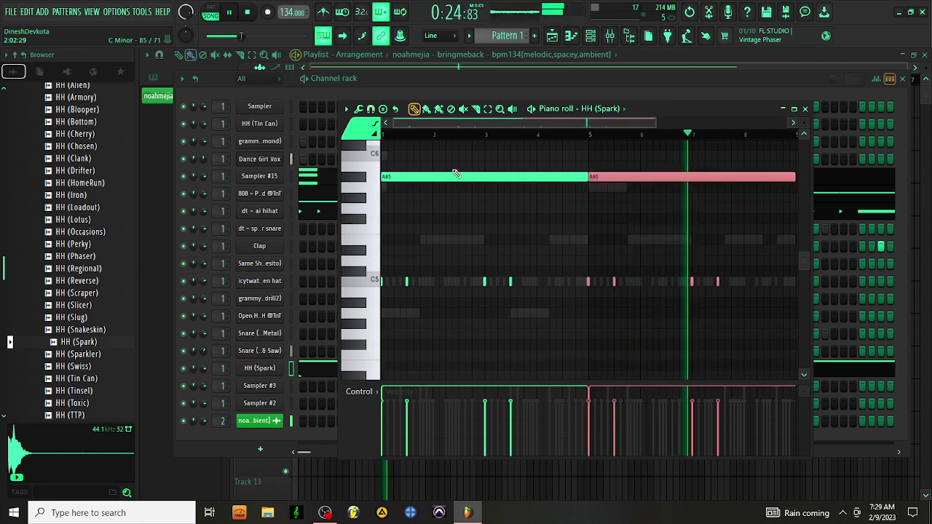
right_click(592, 178)
right_click(510, 176)
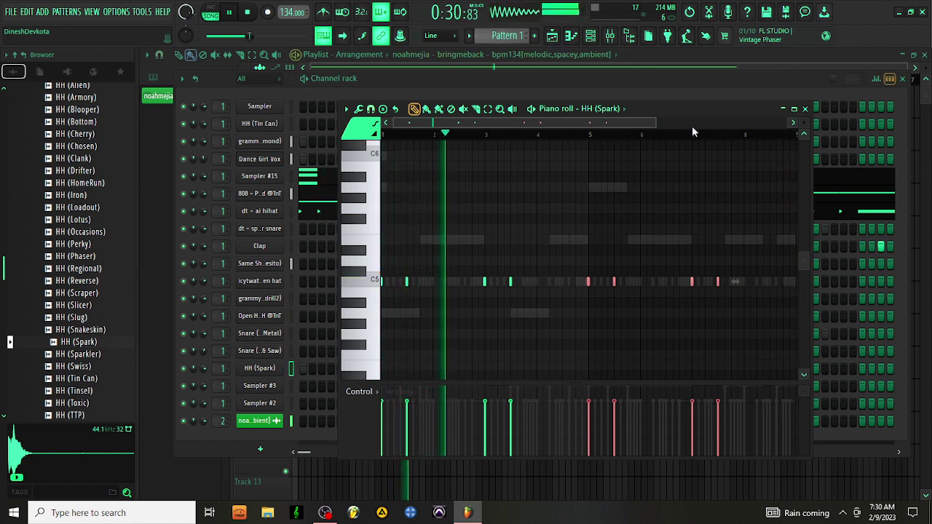
left_click(805, 108)
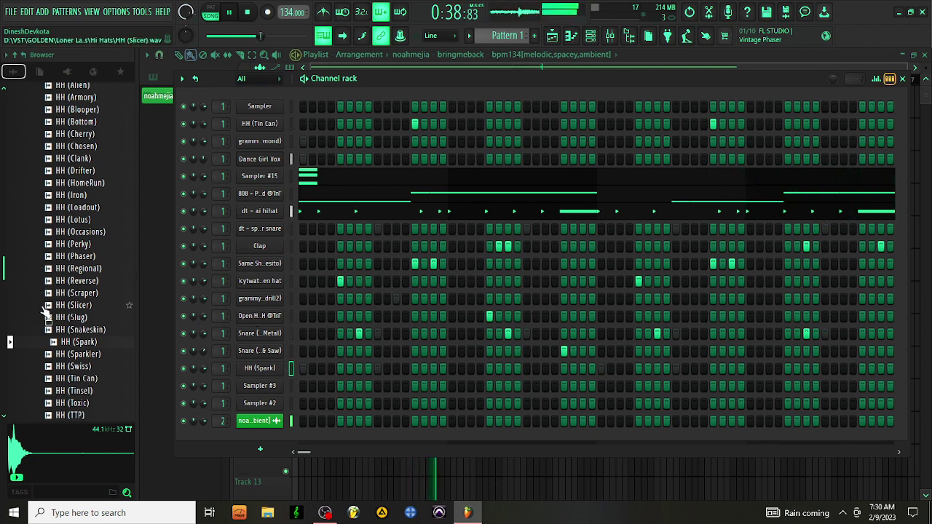
Audition the Alien, Armory and Blooper hi-hats, then load HH (Blooper) into the HH (Tin Can) channel
scroll(102, 259, "up", 9)
scroll(102, 259, "up", 7)
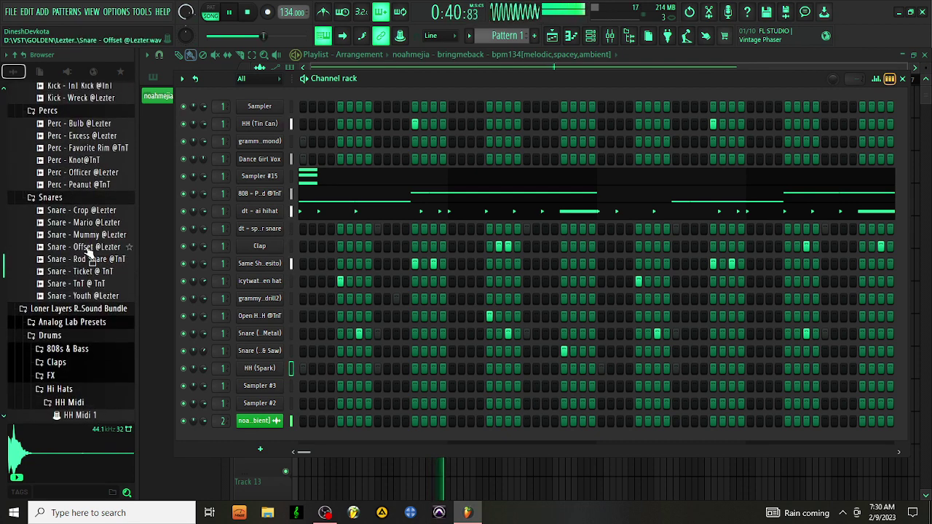
scroll(87, 269, "down", 4)
scroll(86, 273, "down", 6)
left_click(76, 306)
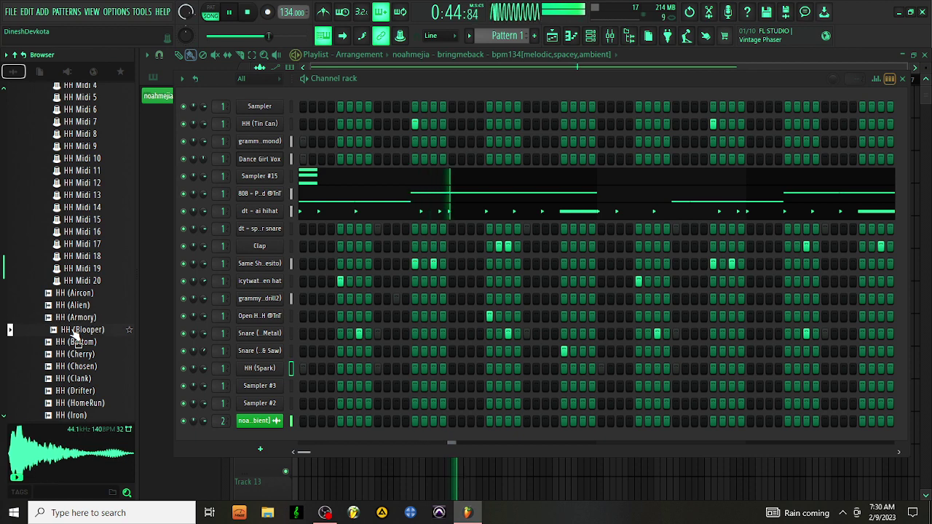
left_click(74, 319)
left_click(75, 332)
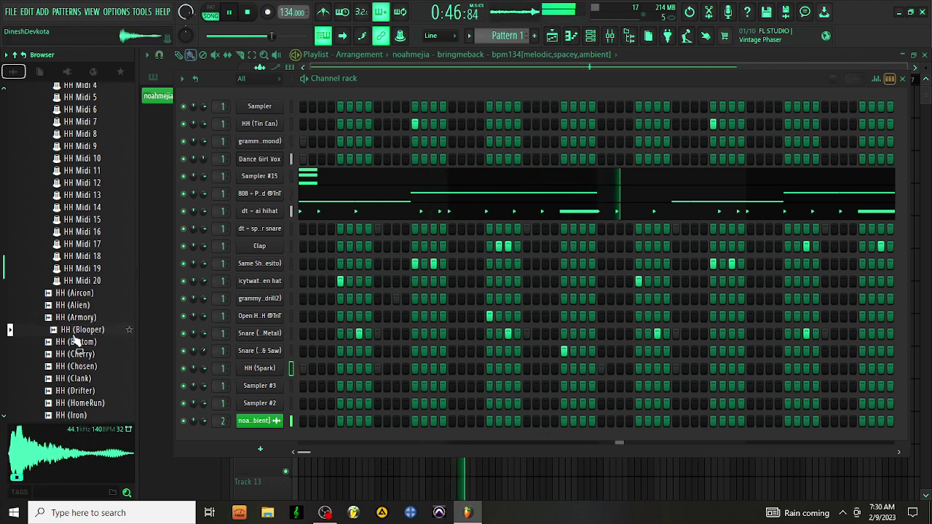
left_click_drag(77, 341, 268, 135)
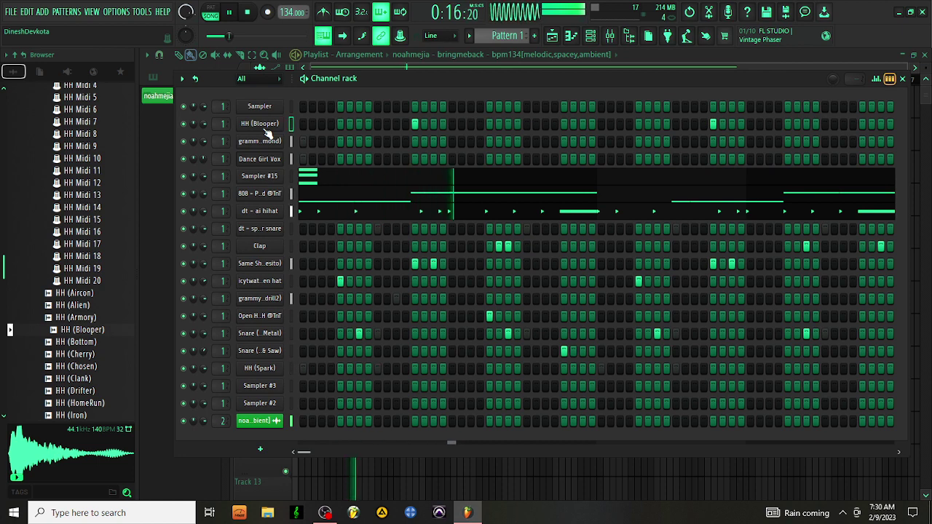
Audition HH (Cherry) and HH (Chosen), then load HH (Chosen) into the Sampler #3 channel
left_click(80, 354)
left_click(86, 367)
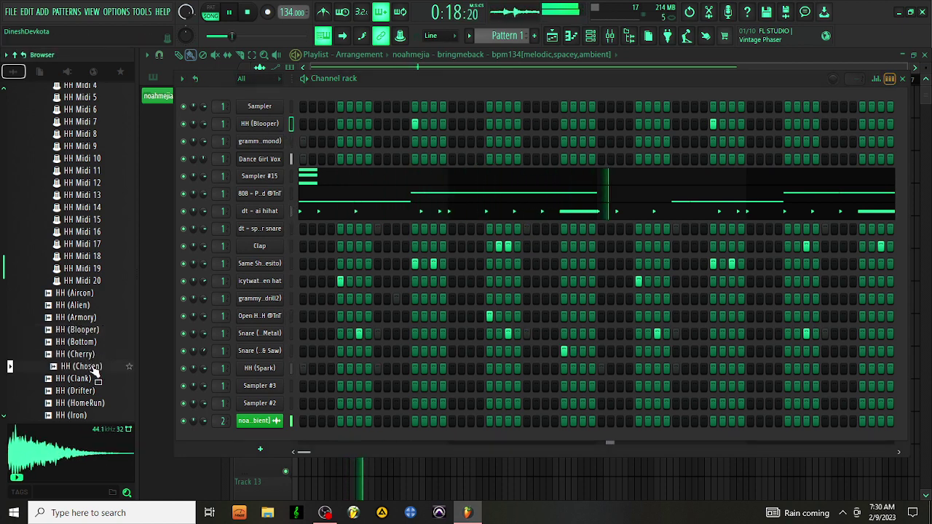
left_click_drag(86, 367, 312, 391)
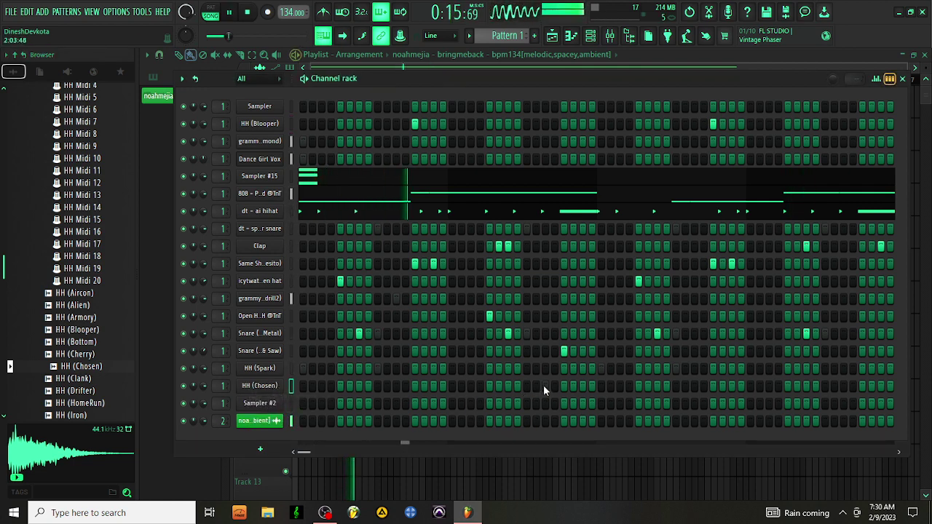
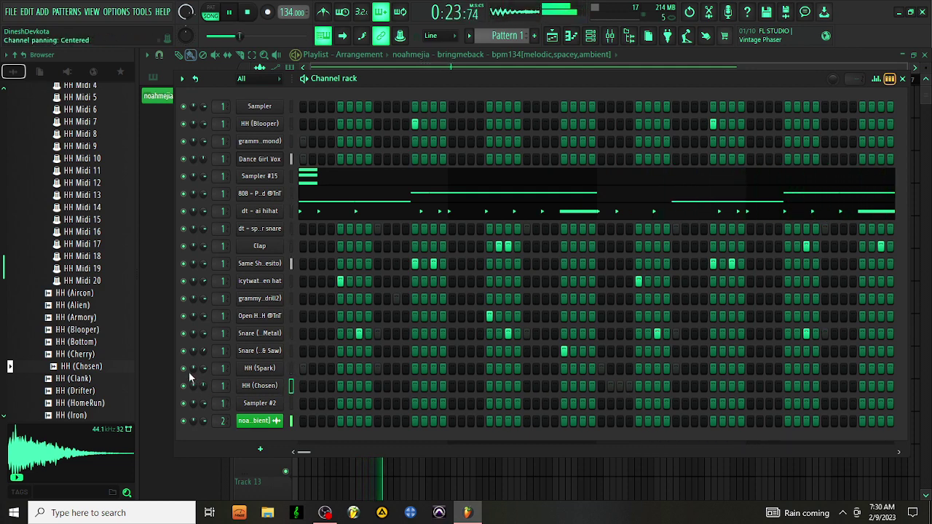
Preview the TYDYE (KB) percussion sample and load it into the Sampler #2 channel
scroll(77, 284, "up", 20)
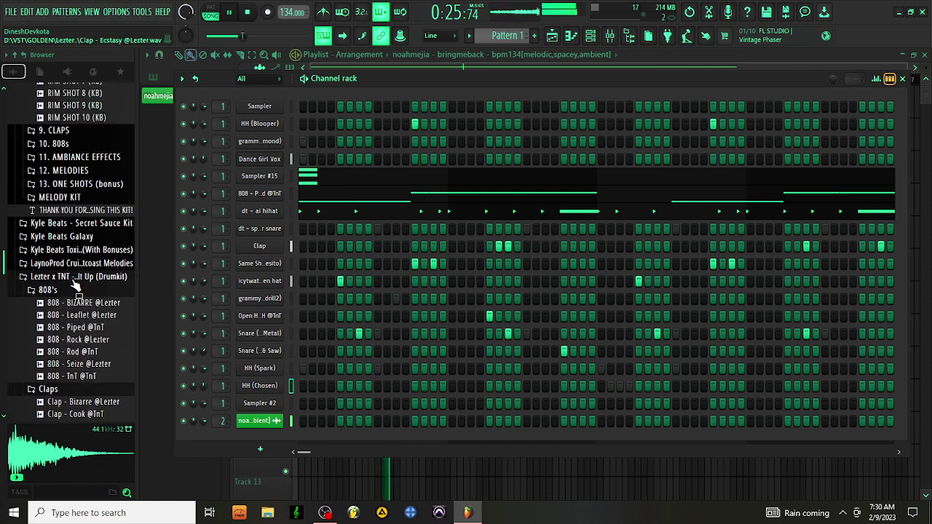
scroll(76, 286, "up", 12)
scroll(76, 271, "up", 6)
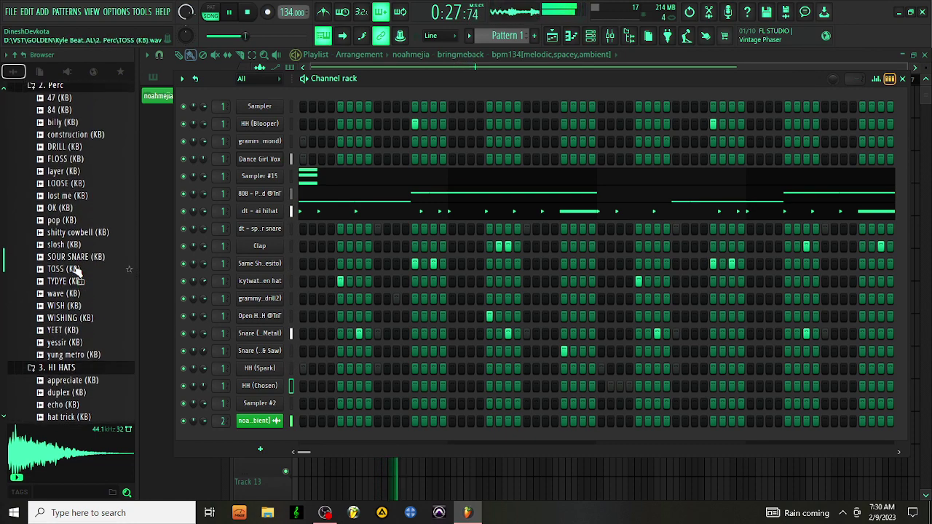
left_click(70, 281)
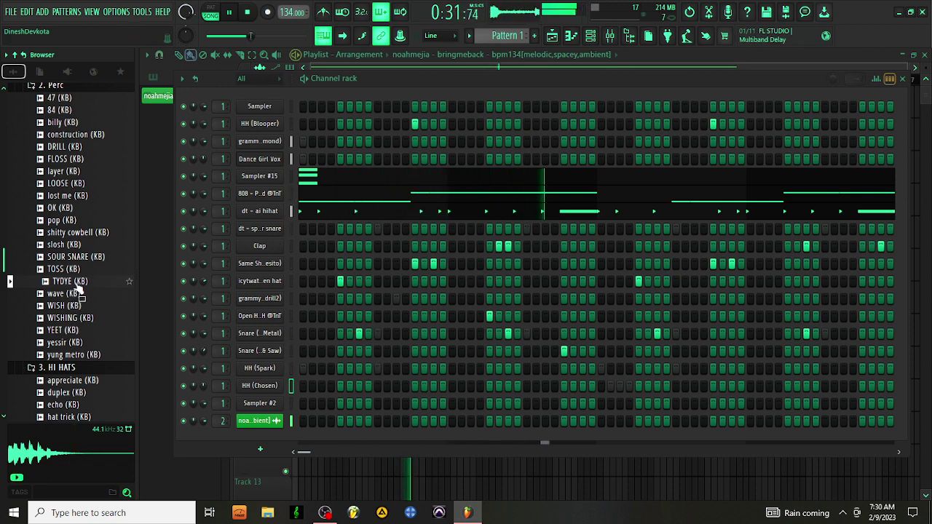
left_click_drag(76, 289, 259, 404)
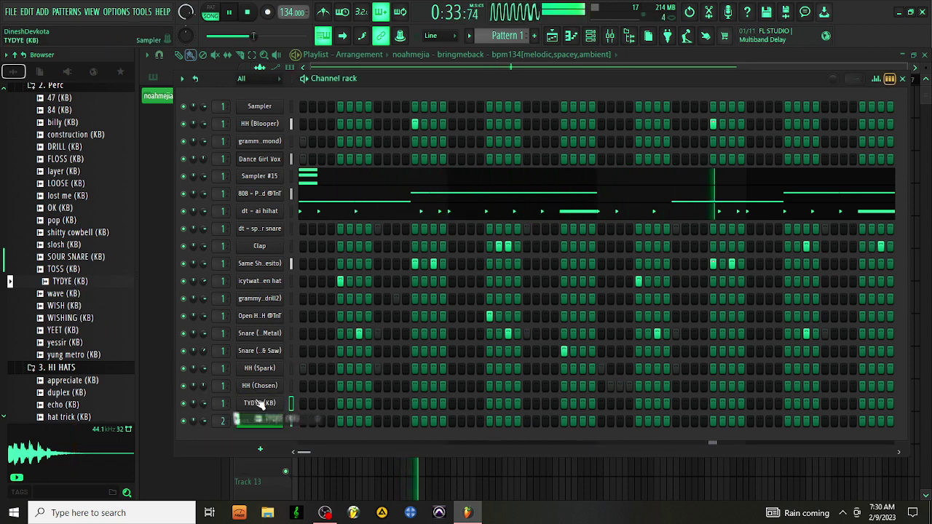
key("space")
key("space")
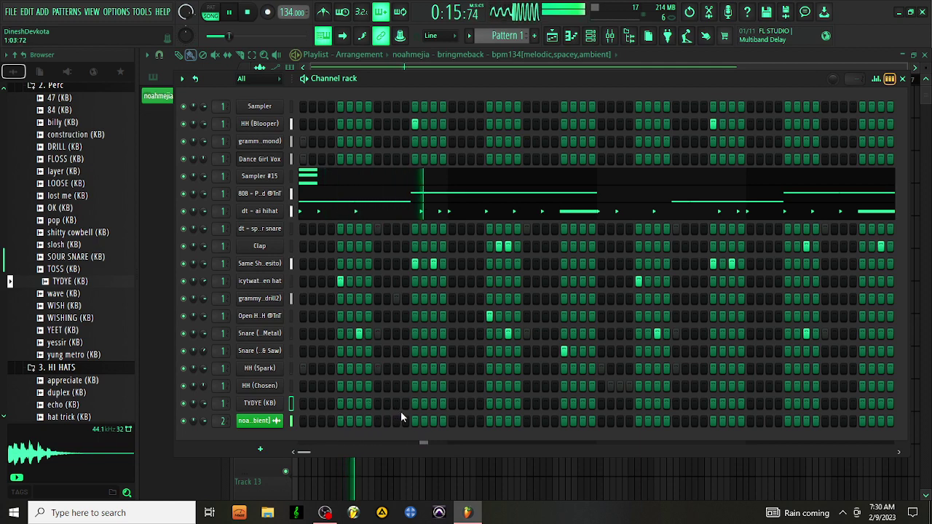
Program two TYDYE (KB) hits in the later part of the pattern
left_click(435, 406)
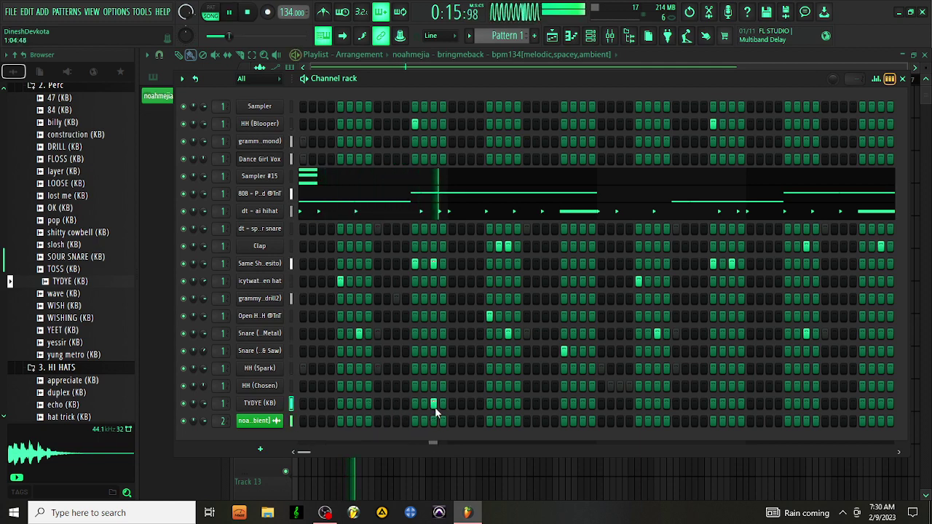
left_click(434, 405)
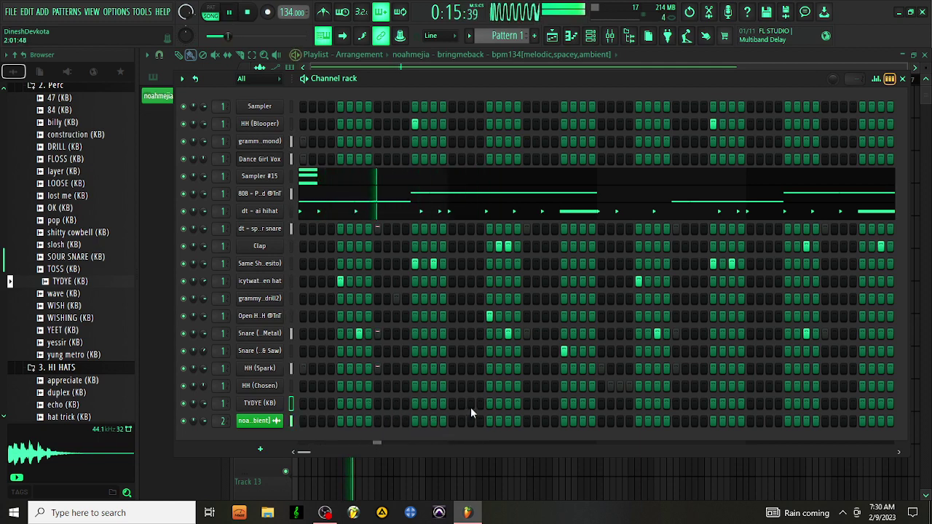
key("space")
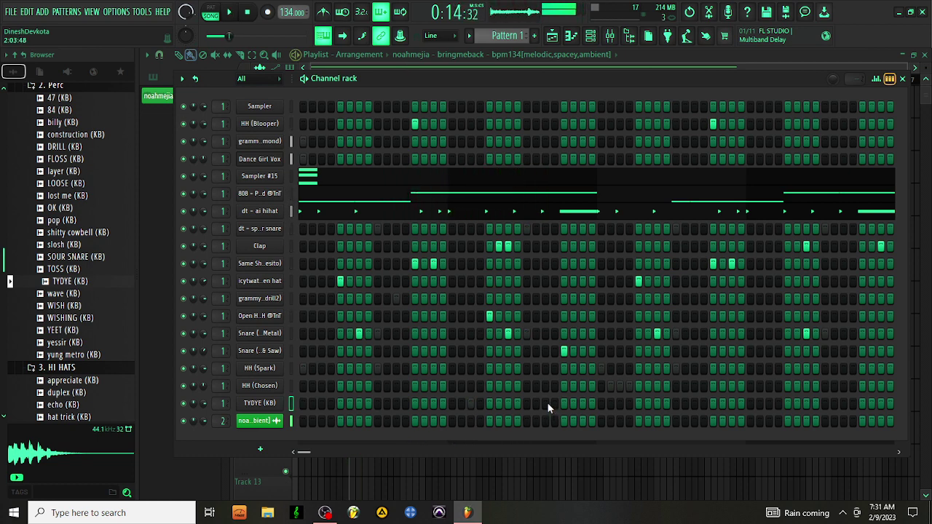
key("space")
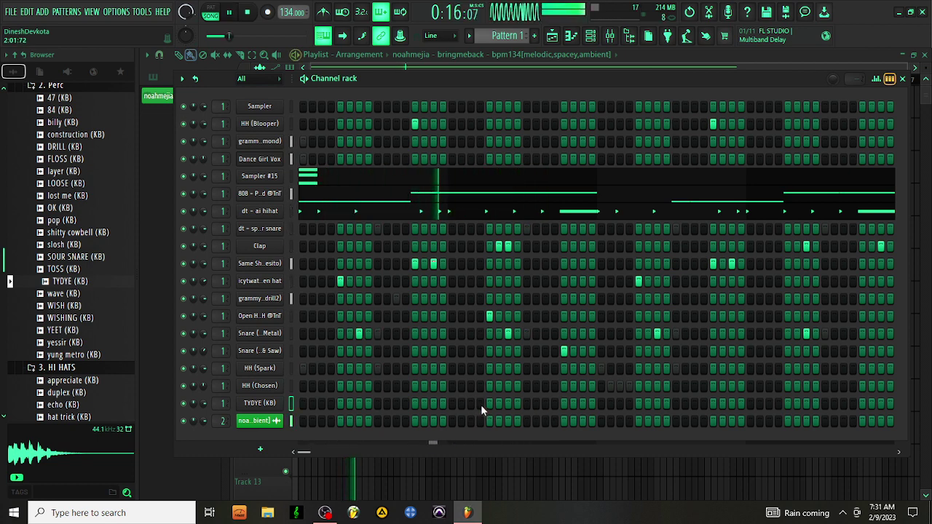
left_click(489, 403)
left_click(564, 404)
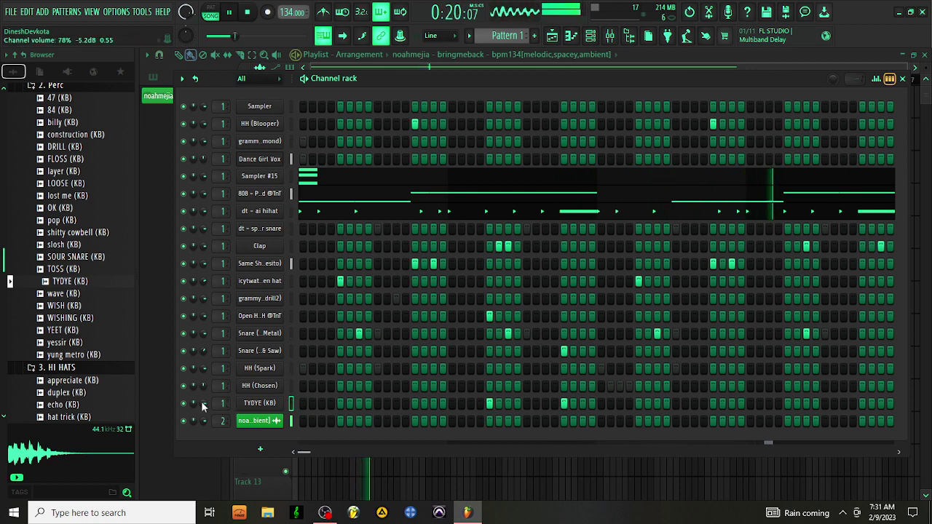
Lower the TYDYE (KB) volume and delete its two long F5 notes in the piano roll
left_click_drag(202, 403, 202, 418)
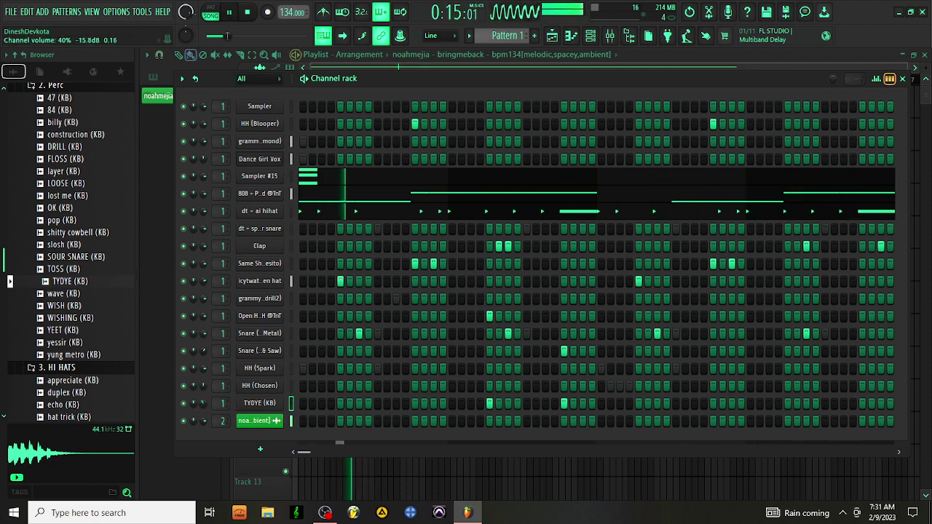
right_click(281, 333)
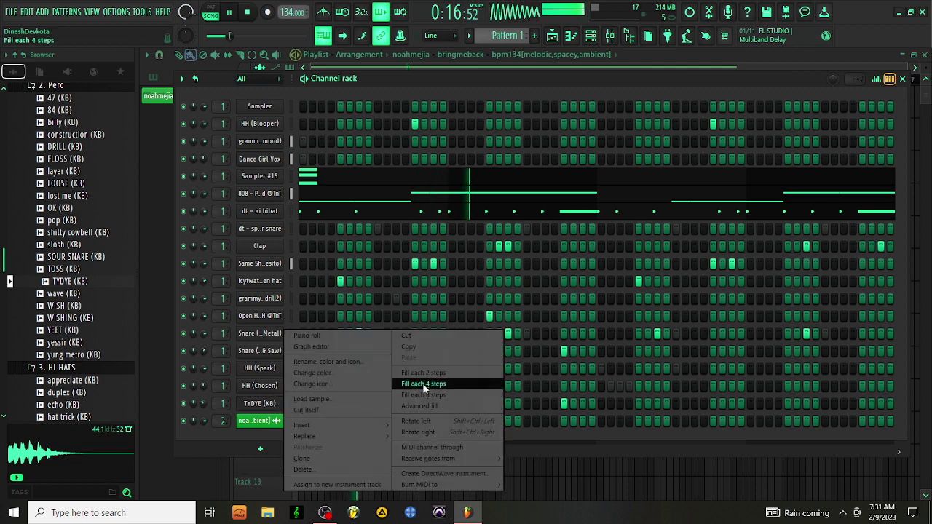
left_click(347, 338)
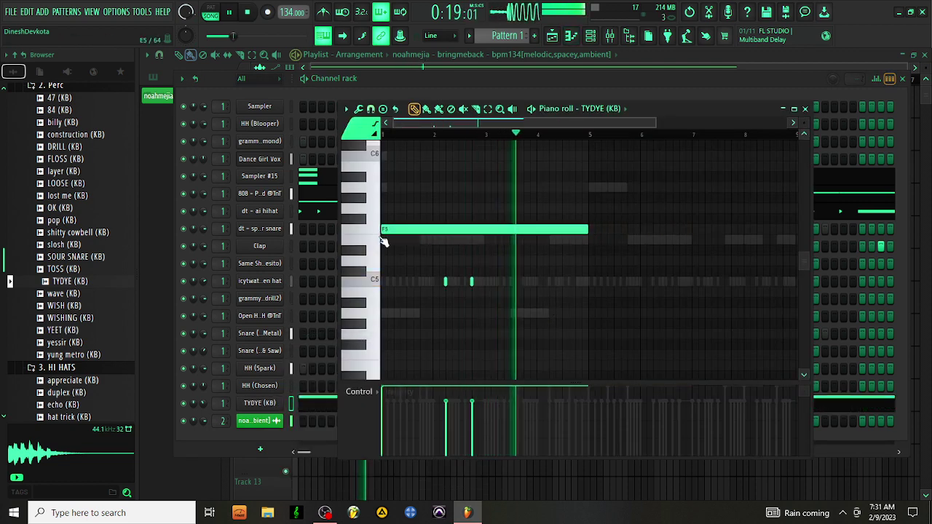
key("ctrl+b")
right_click(509, 230)
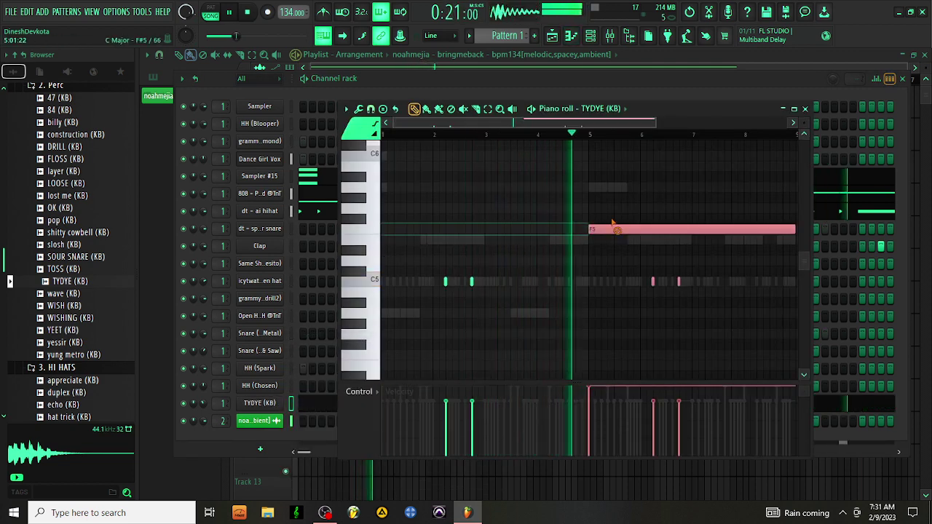
right_click(615, 229)
left_click(805, 109)
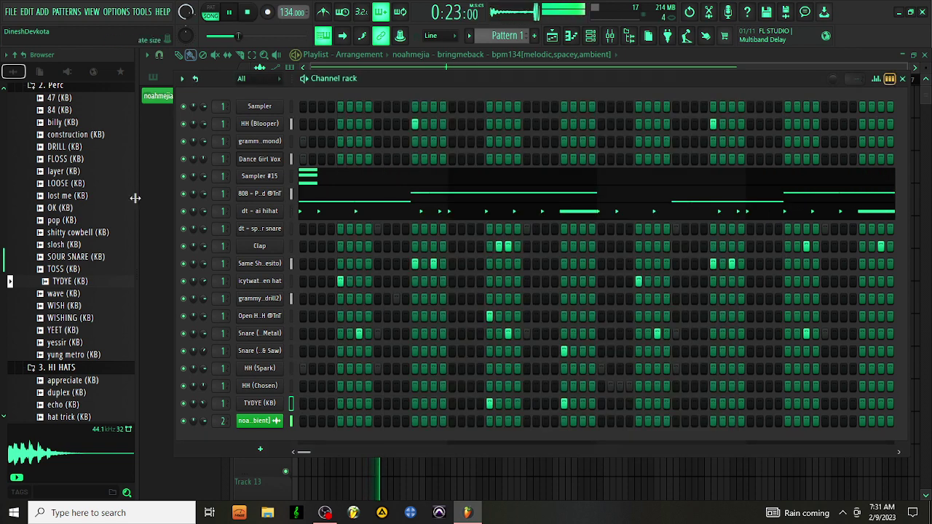
Audition slosh (KB) and SOUR SNARE (KB), then swap SOUR SNARE (KB) onto the TYDYE channel
key("space")
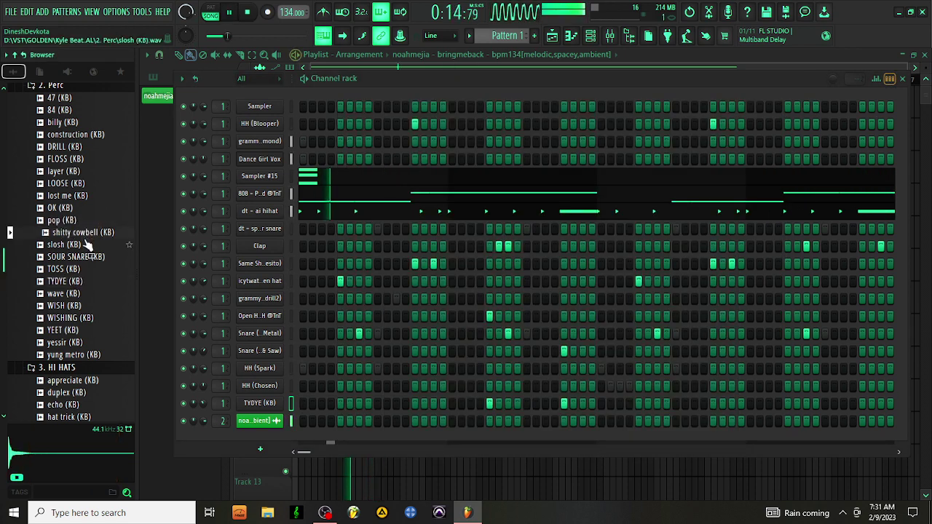
left_click(70, 245)
left_click(86, 257)
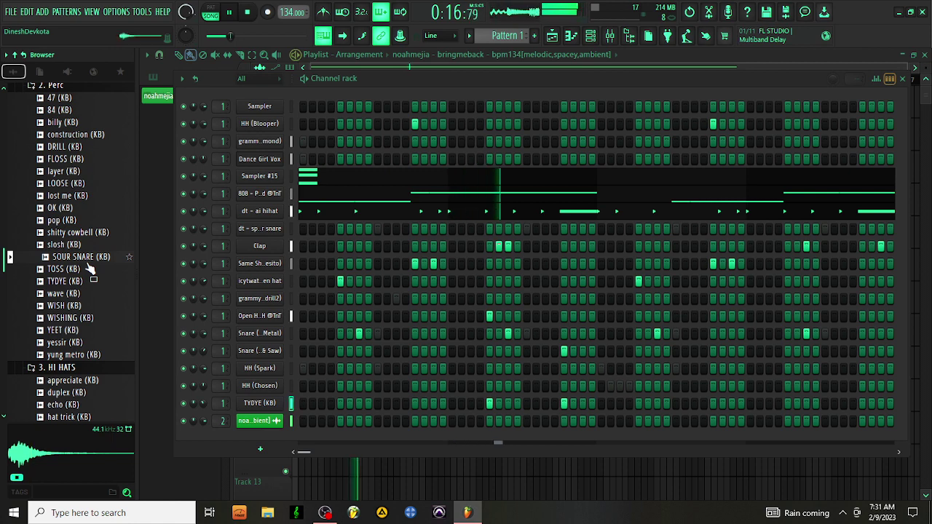
left_click_drag(153, 350, 269, 405)
key("space")
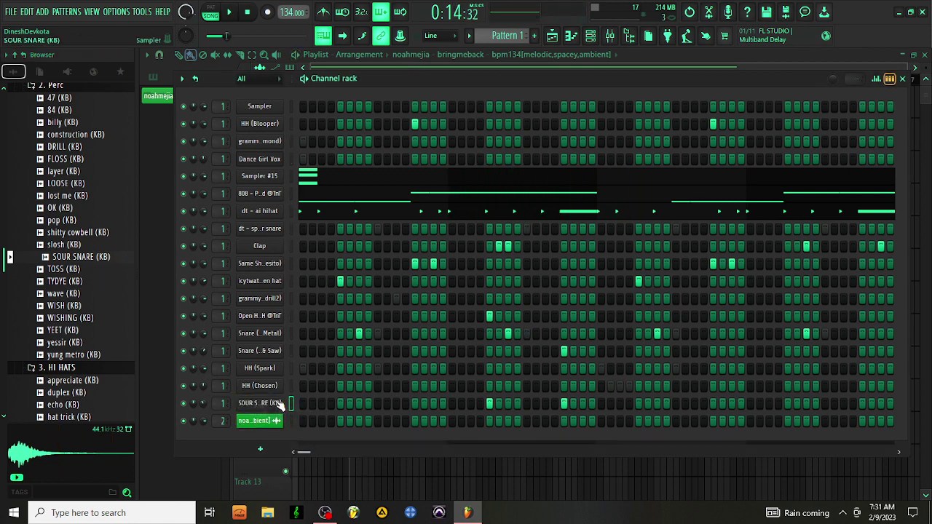
Preview the upwards (KB) open hat, then close the channel rack to show the playlist
scroll(64, 321, "up", 6)
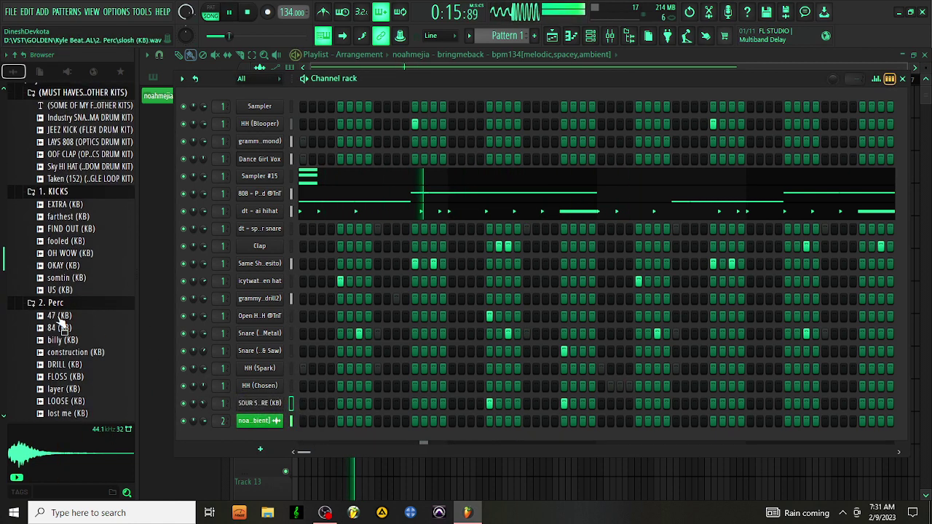
scroll(65, 291, "down", 8)
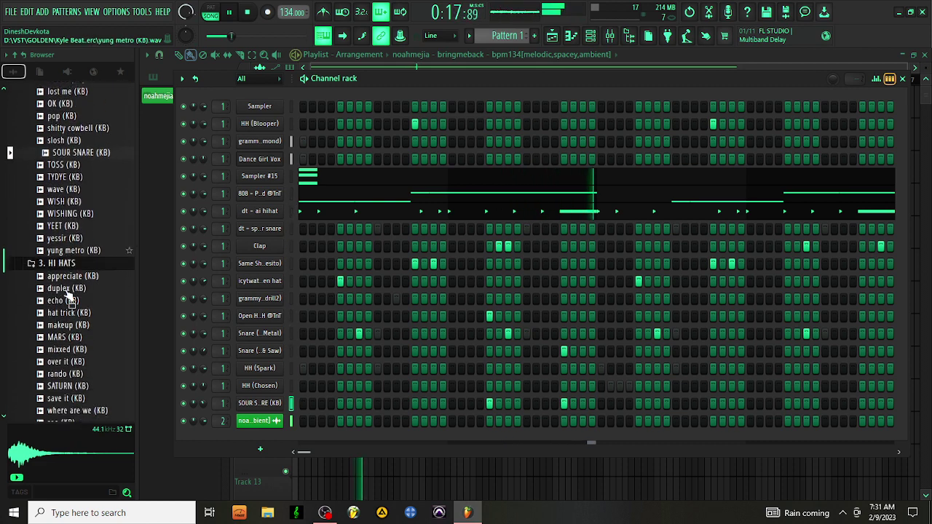
scroll(64, 312, "down", 3)
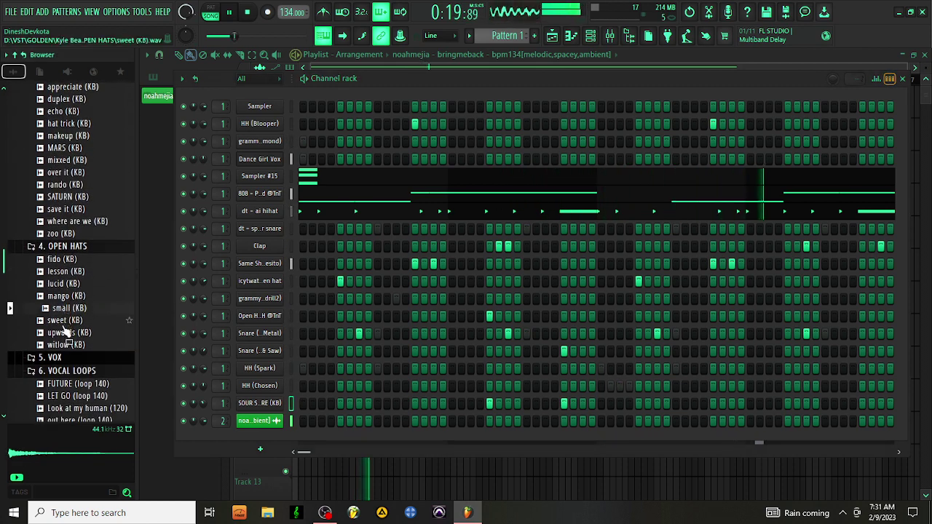
left_click(69, 333)
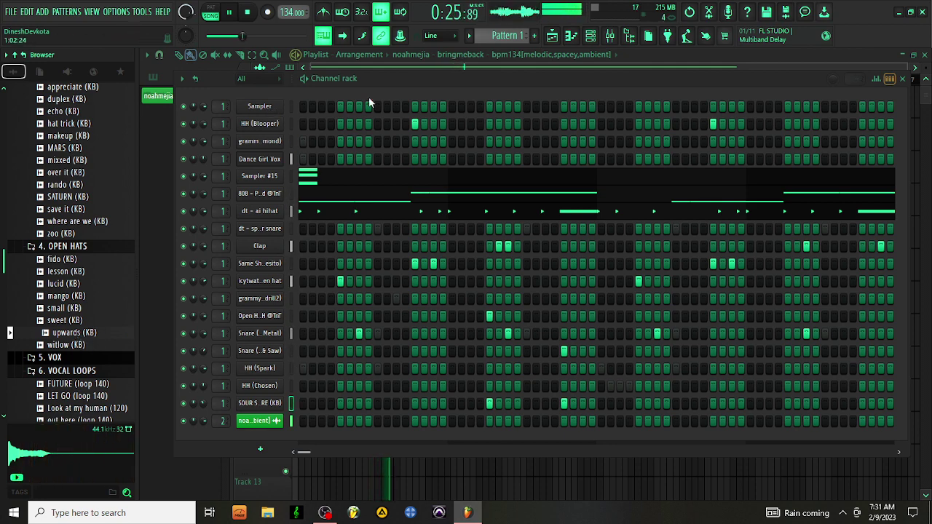
left_click(903, 81)
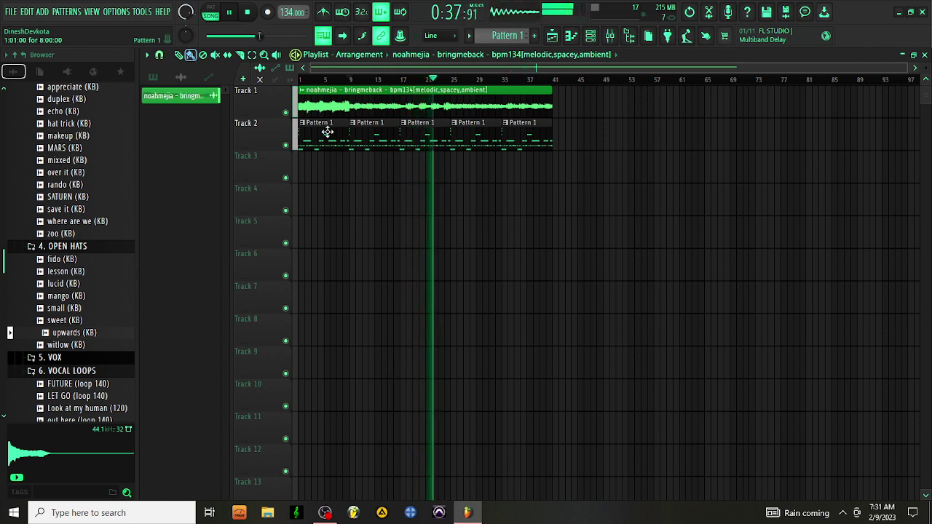
Load FabFilter Pro-Q 3 into Slot 1 of mixer Insert 2
left_click(612, 36)
left_click(309, 251)
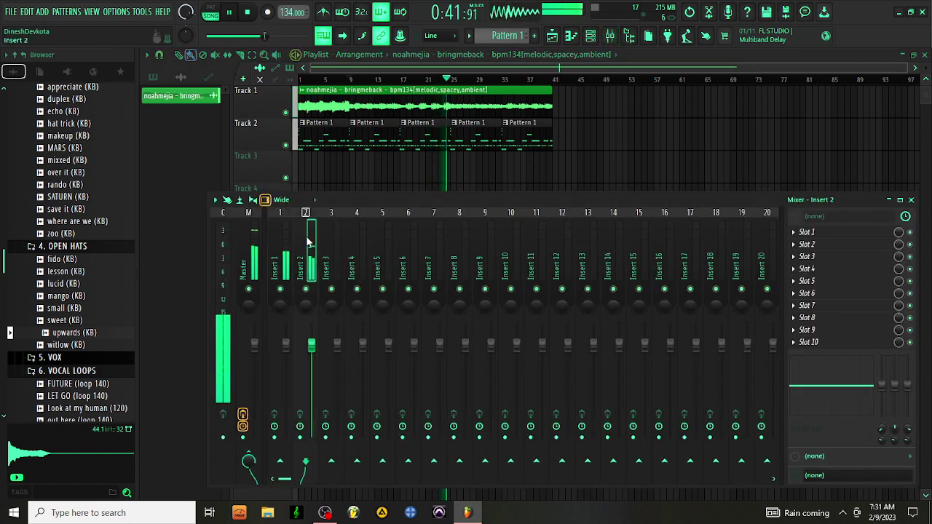
left_click(814, 235)
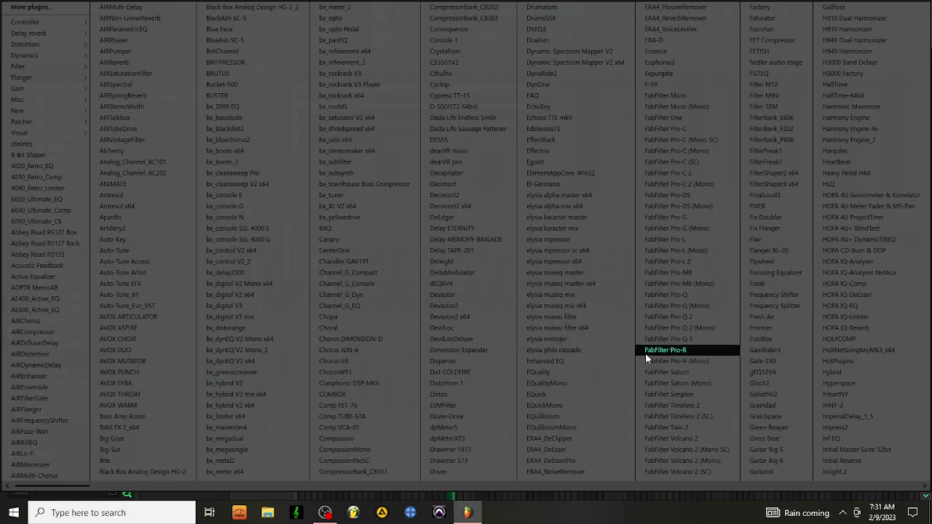
left_click(670, 339)
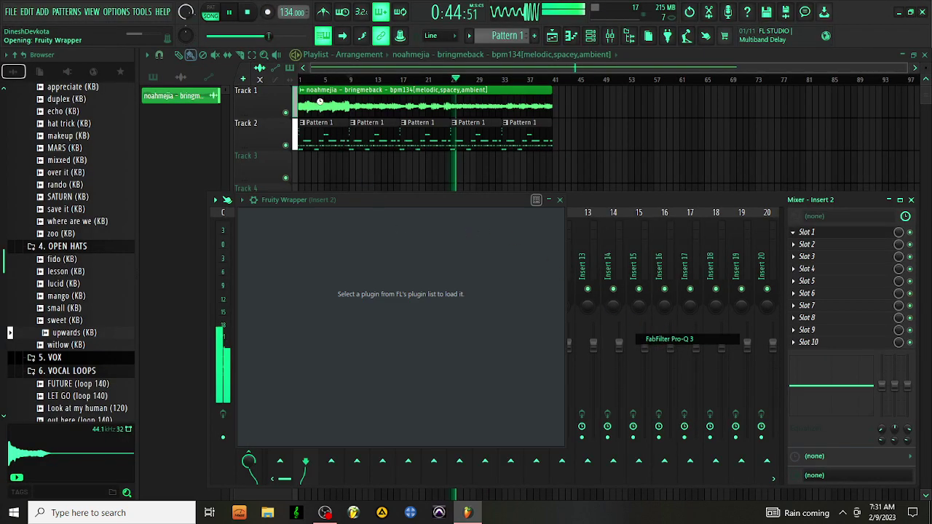
Slice Track 1's noahmejia clip near bar 9, make it unique, and check its mixer routing
left_click(241, 56)
left_click(354, 102)
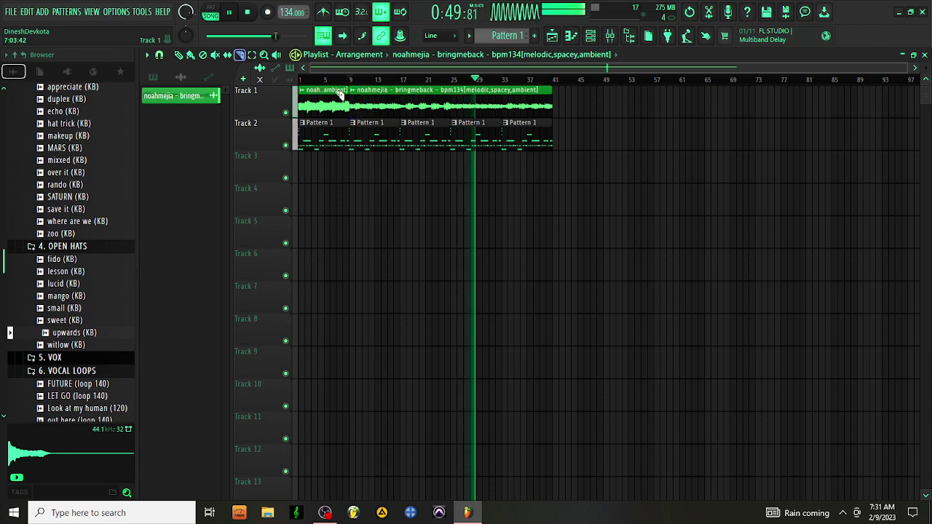
left_click(179, 56)
left_click(302, 90)
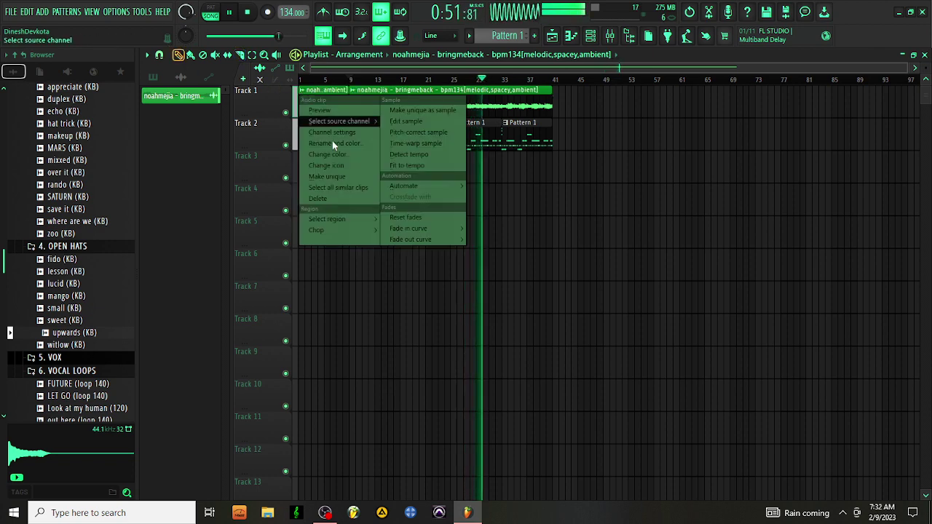
left_click(349, 171)
double_click(342, 102)
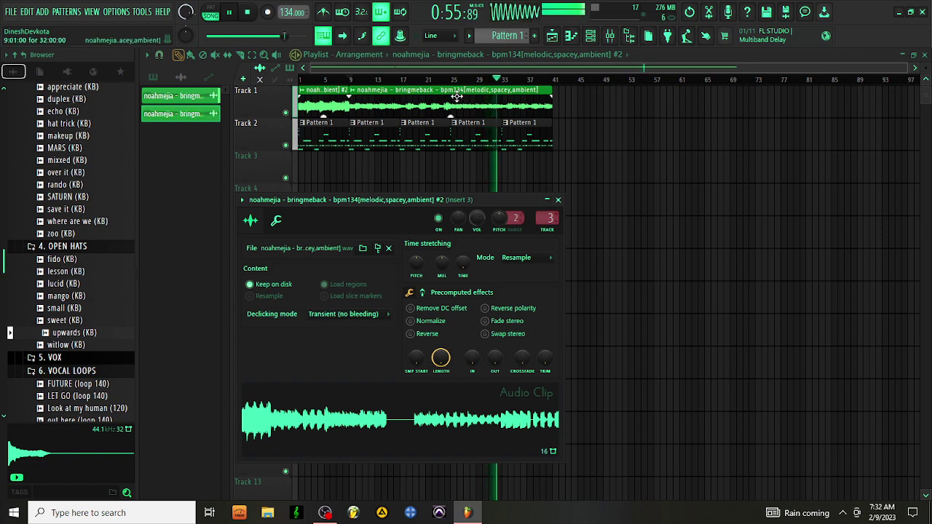
double_click(457, 97)
double_click(516, 190)
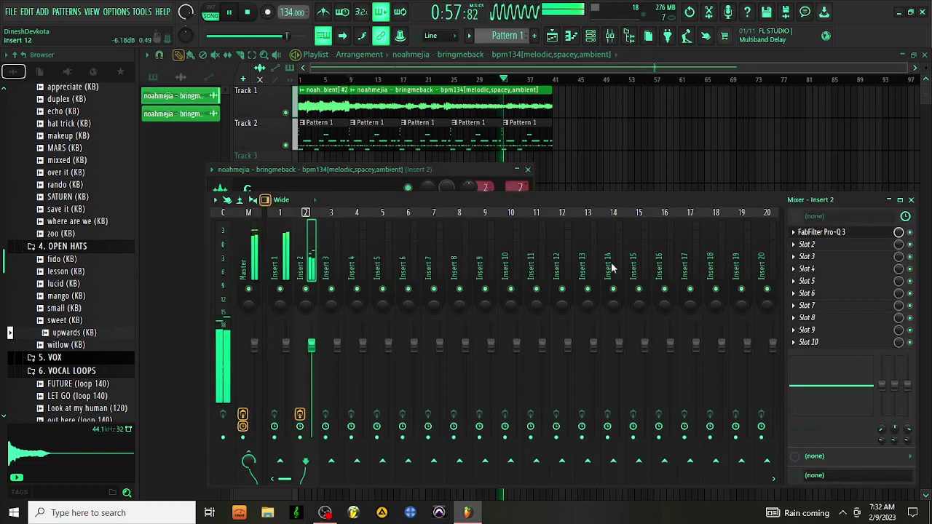
Add a low-cut band in the Insert 2 Pro-Q 3 and raise its frequency
left_click(831, 232)
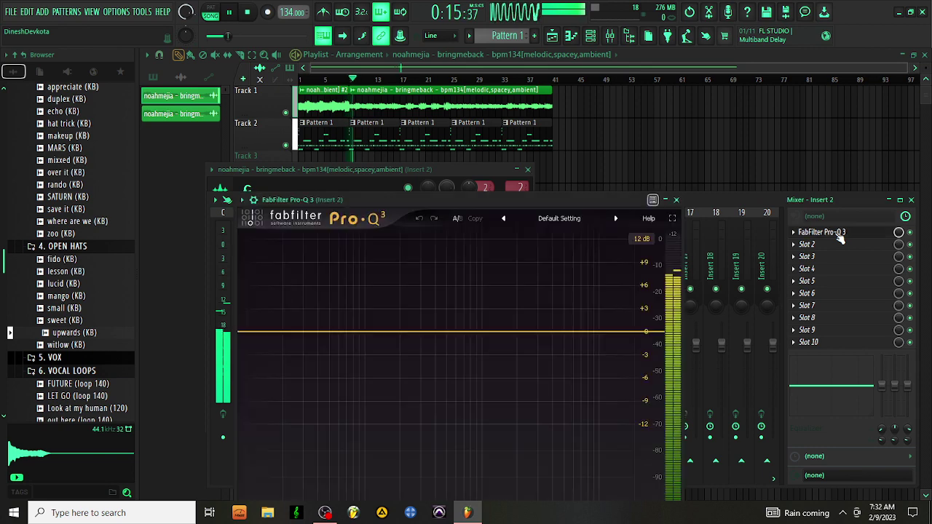
double_click(252, 338)
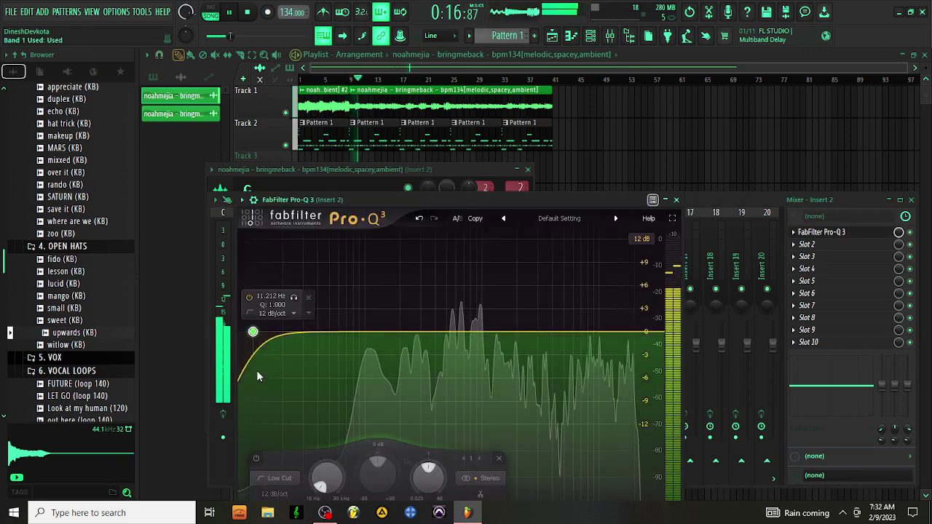
left_click(271, 481)
left_click(294, 466)
left_click_drag(327, 477, 342, 430)
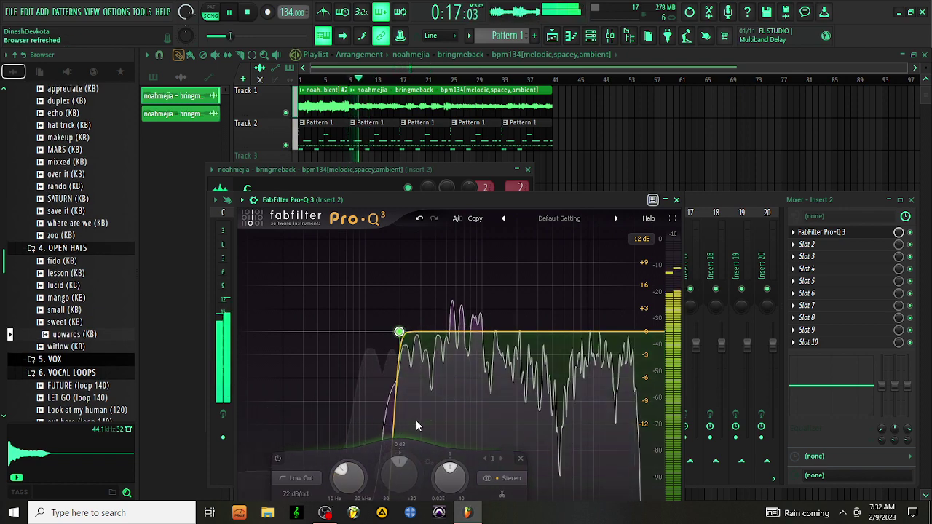
mouse_move(416, 424)
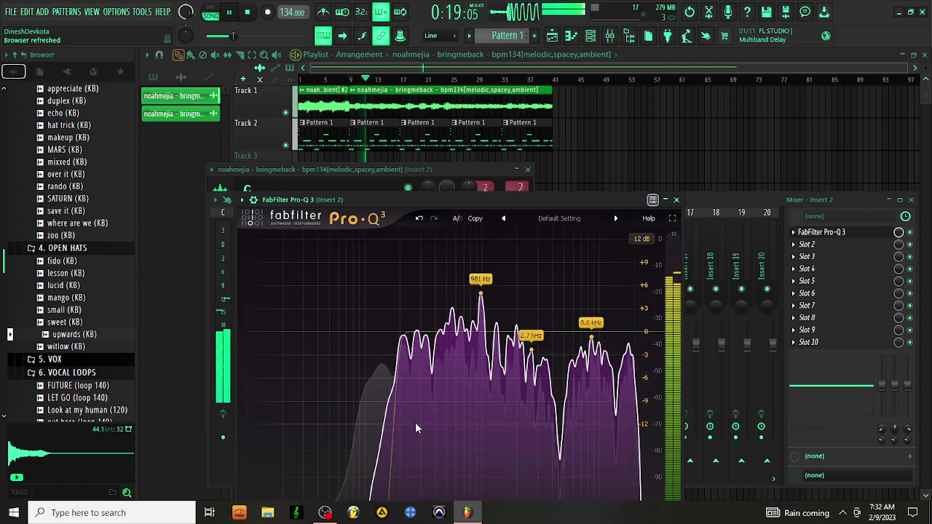
Settle the low-cut slope at 36 dB/oct and close the EQ
left_click_drag(547, 196, 555, 161)
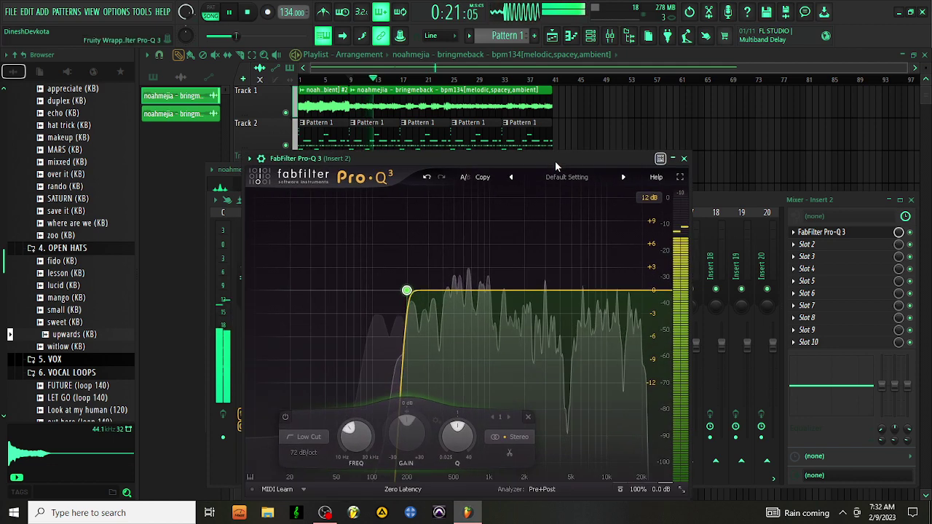
left_click(303, 453)
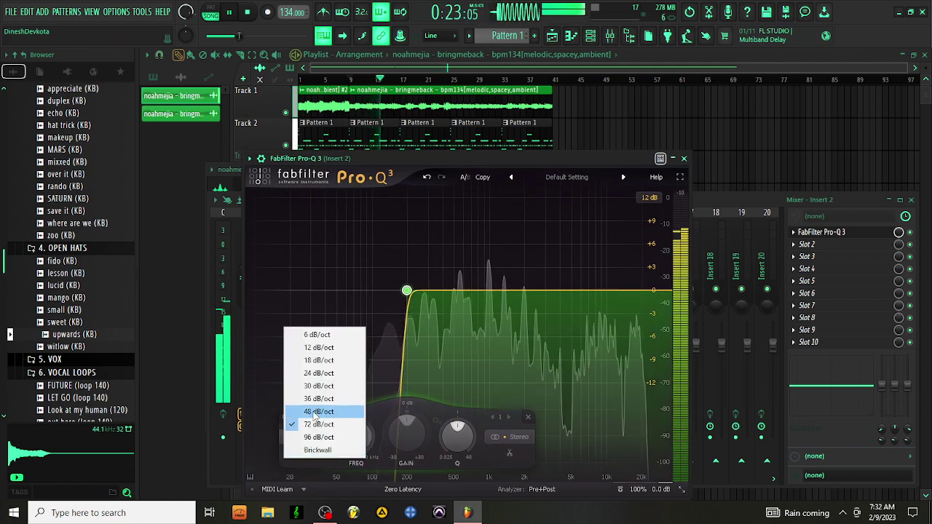
left_click(314, 413)
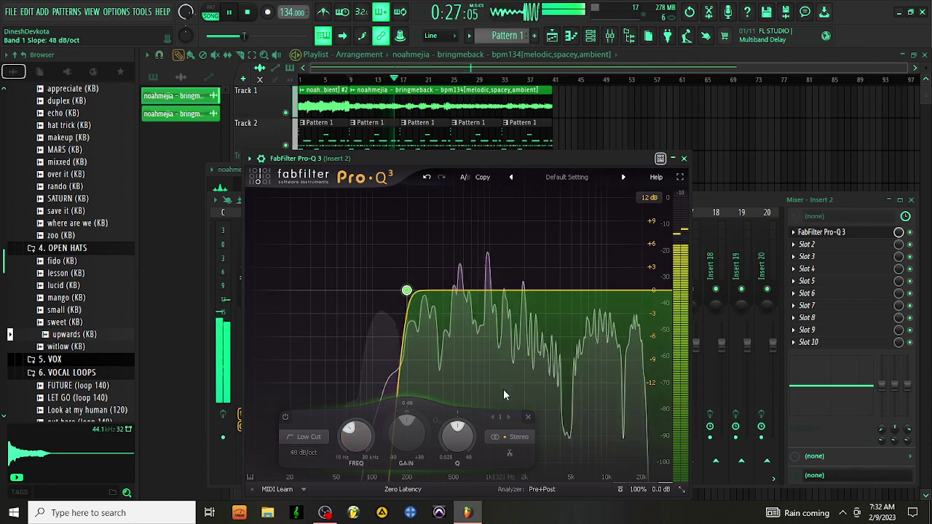
left_click(305, 452)
left_click(322, 398)
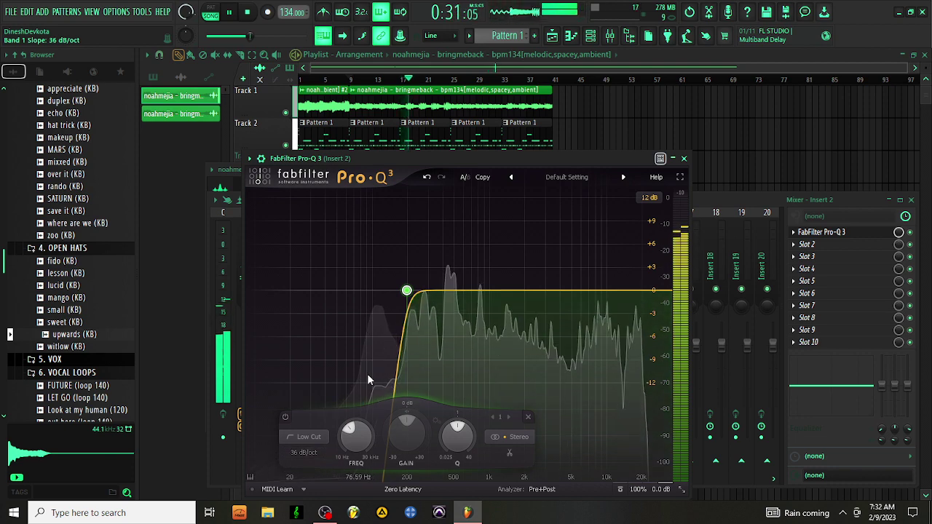
left_click(683, 158)
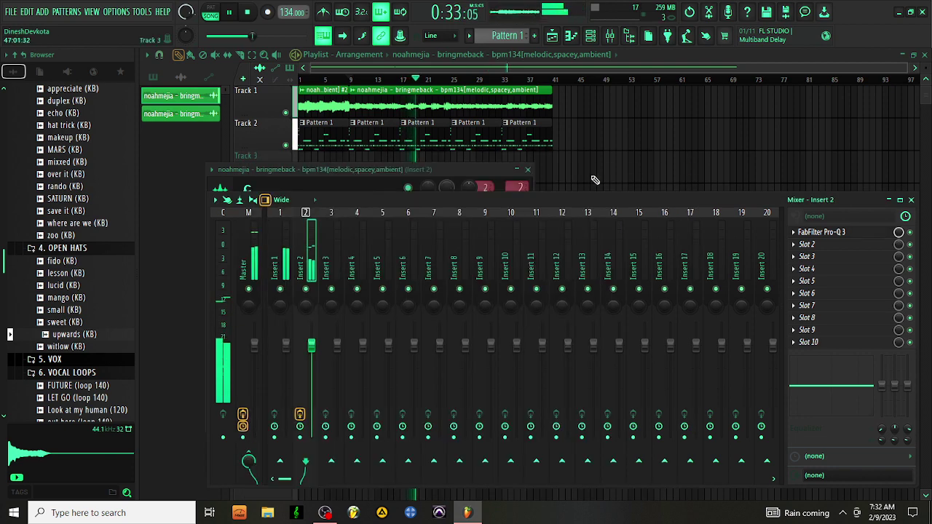
Close the mixer and bring up the options for Track 2's first pattern clip
left_click(488, 64)
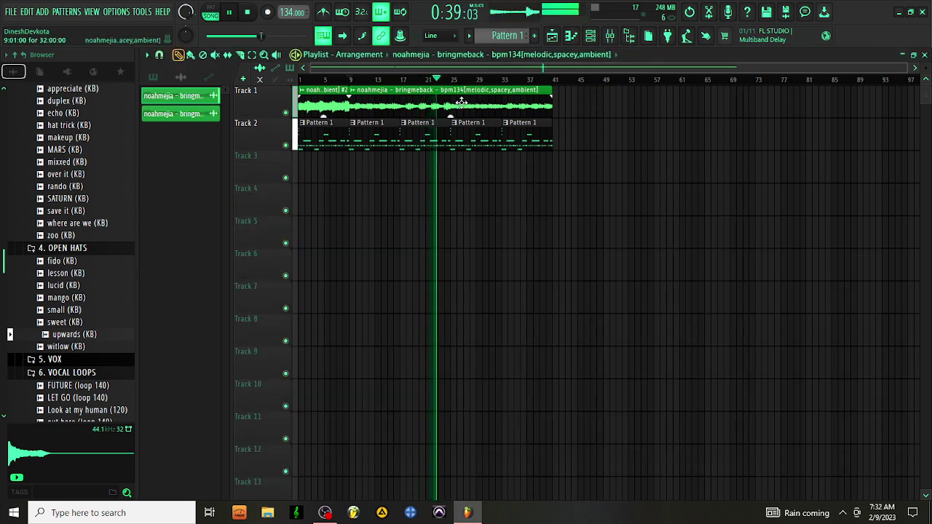
right_click(301, 129)
Make Track 2's first clip a unique Pattern 2 and cut its 808 notes
left_click(325, 197)
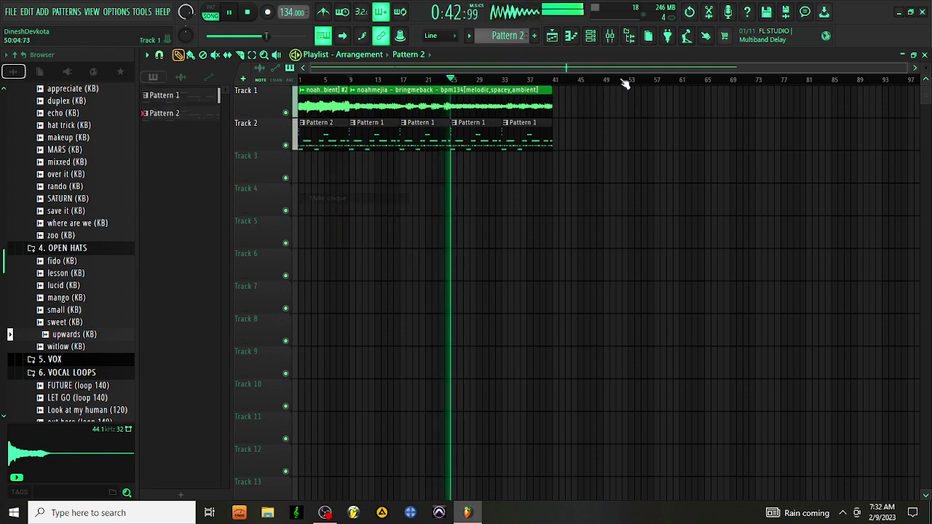
left_click(591, 36)
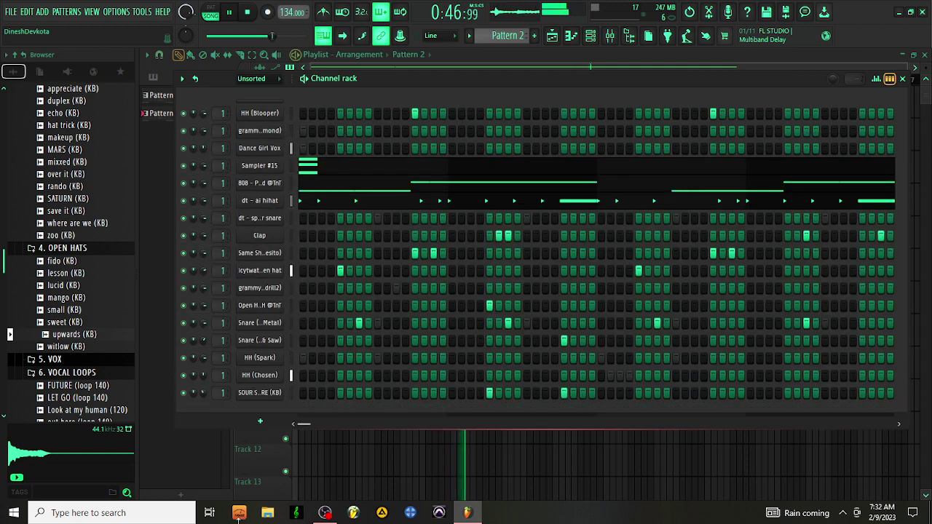
right_click(267, 185)
left_click(422, 182)
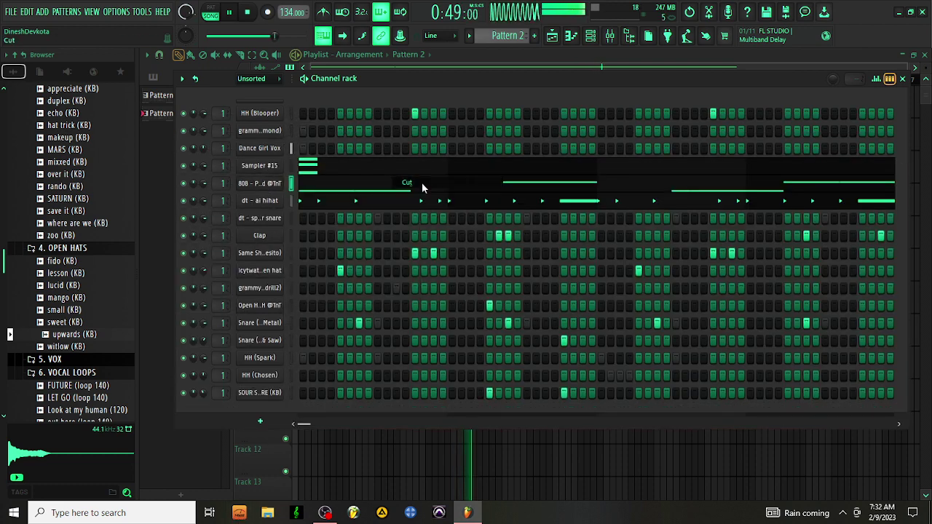
left_click(249, 12)
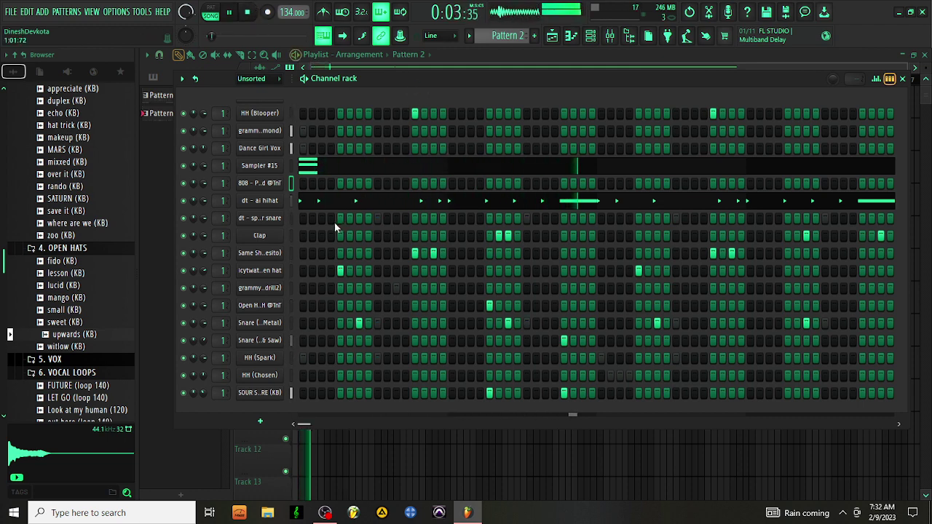
Remove the Clap and metal snare steps from Pattern 2
right_click(280, 236)
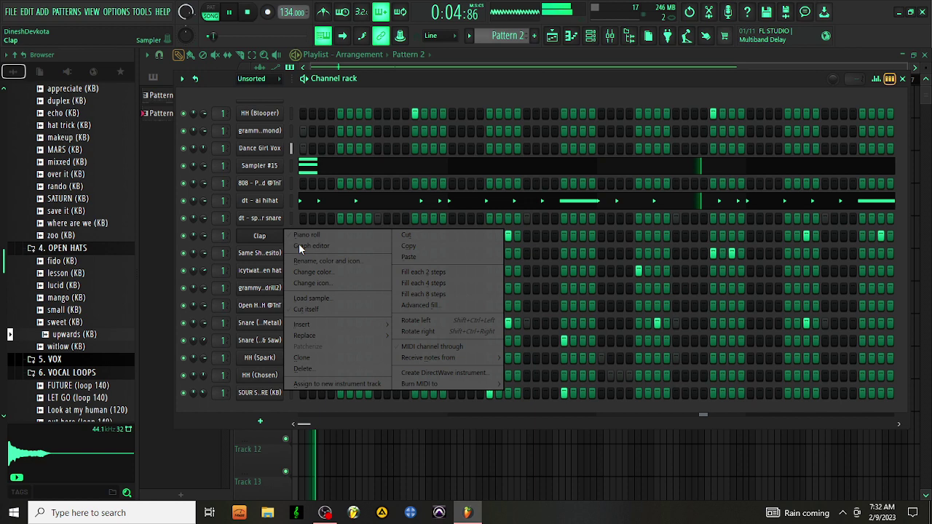
left_click(406, 238)
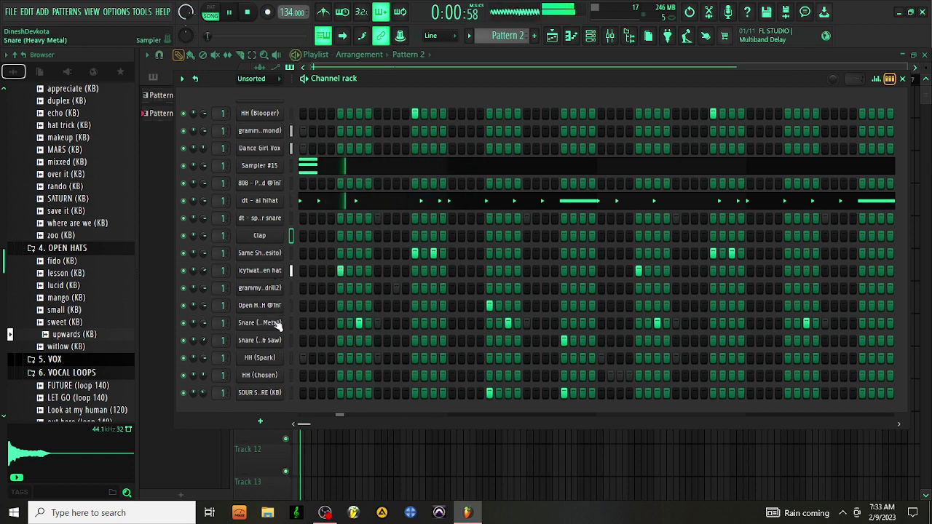
key("space")
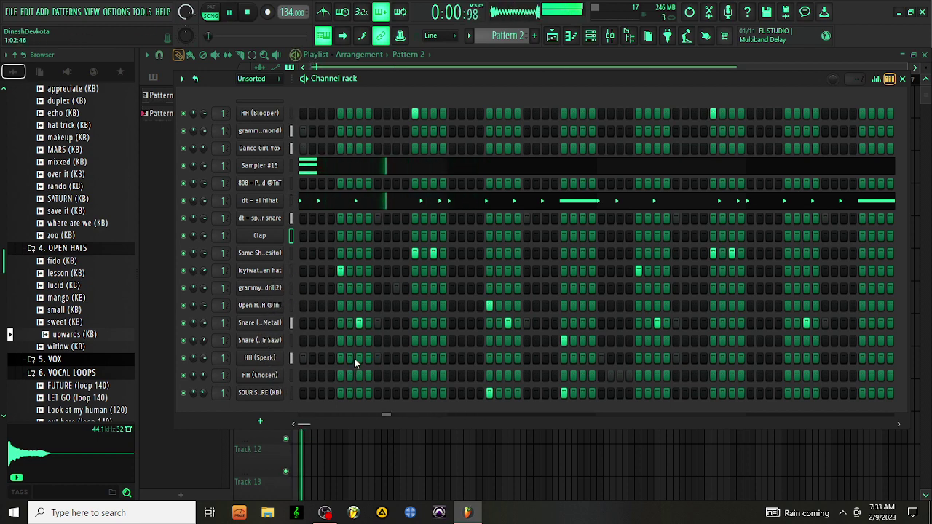
right_click(281, 324)
left_click(451, 324)
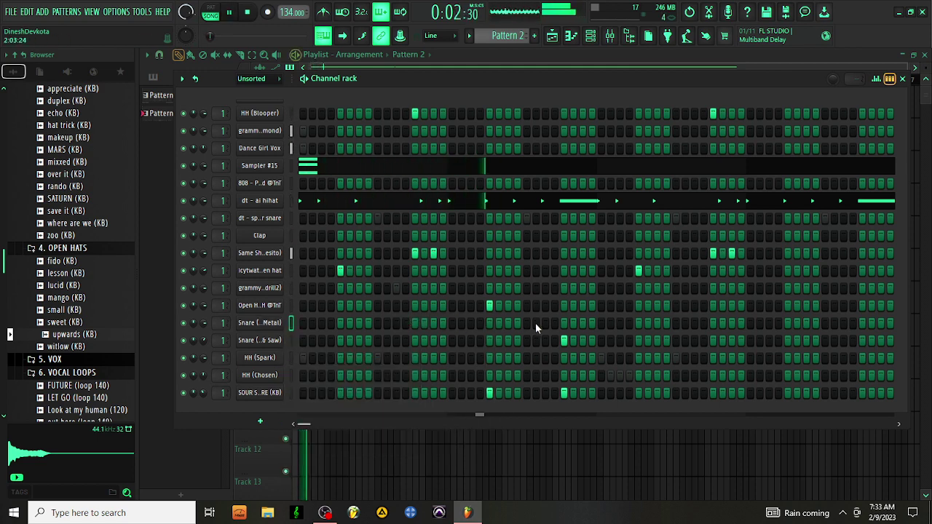
left_click(568, 68)
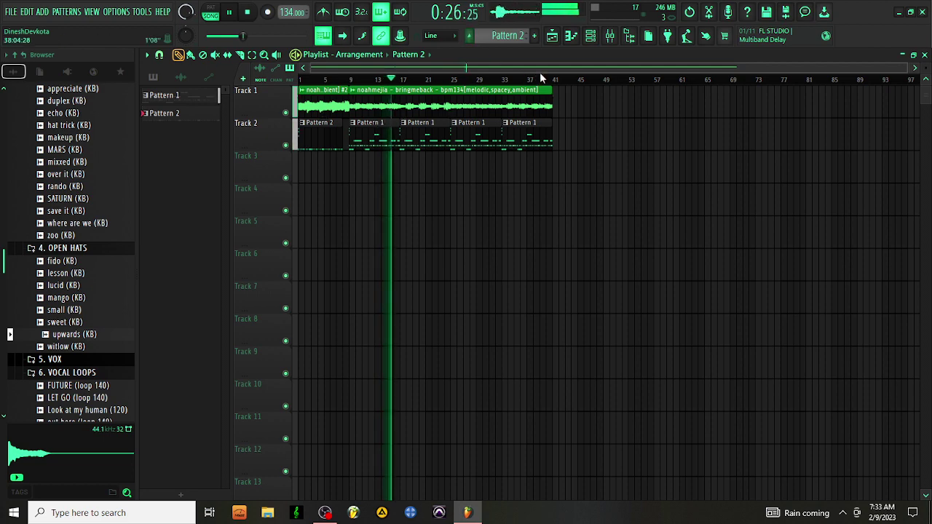
Set the 808 channel to cut itself off, then close the channel rack
left_click(591, 36)
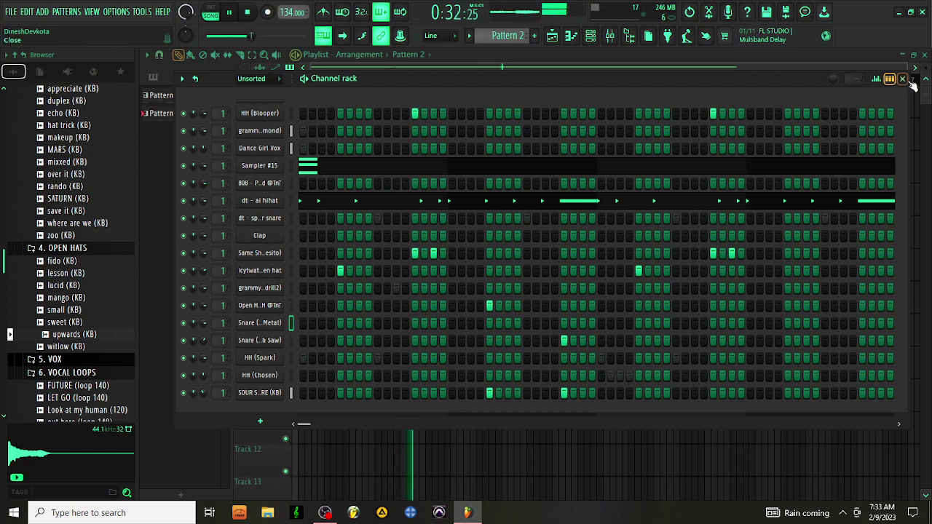
right_click(277, 184)
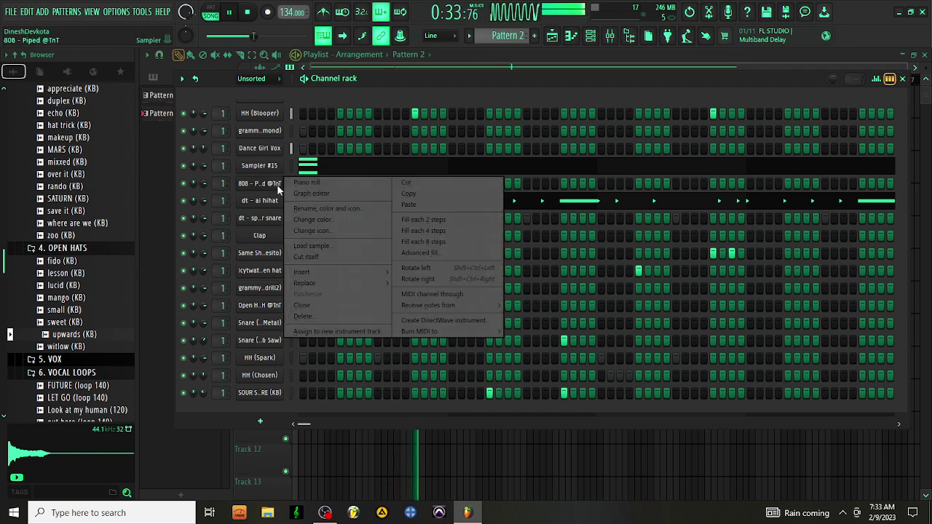
left_click(335, 252)
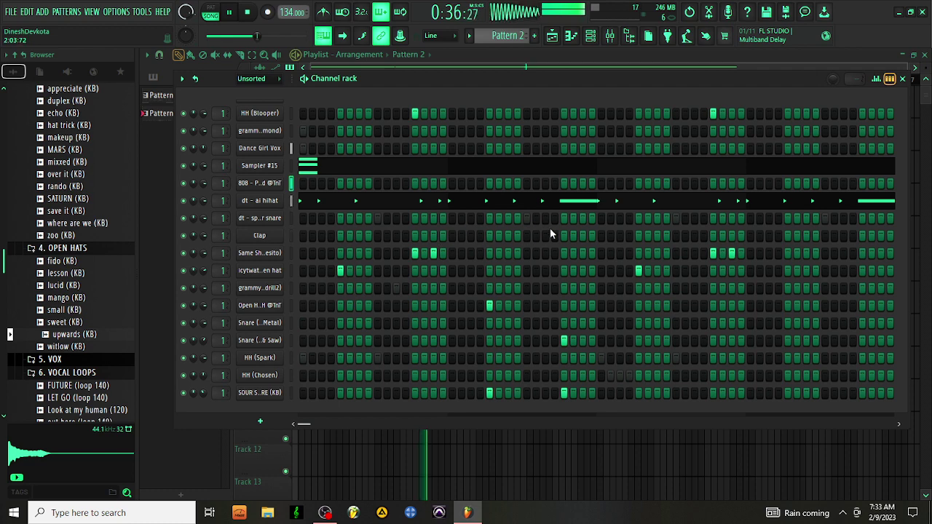
left_click(595, 65)
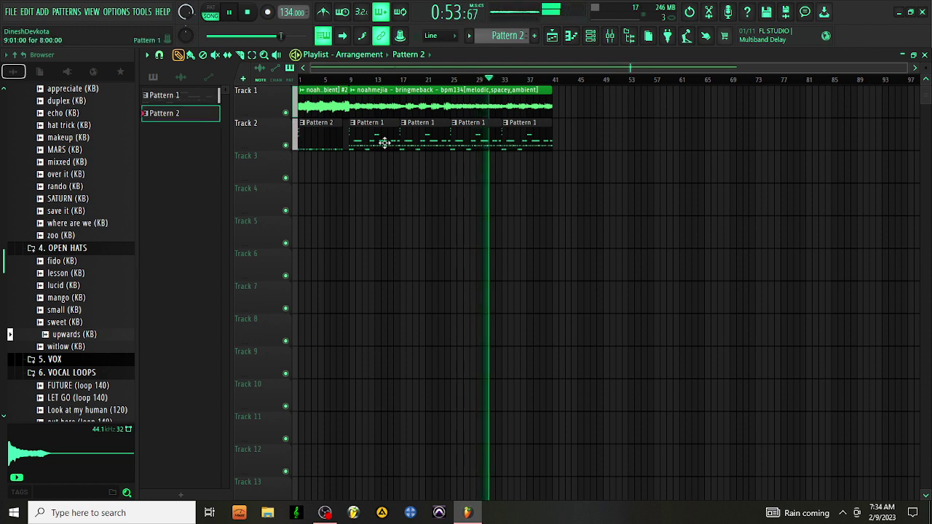
Delete the last Pattern 1 clip on Track 2 and place Pattern 2 at bar 33
right_click(523, 135)
left_click_drag(516, 135, 506, 134)
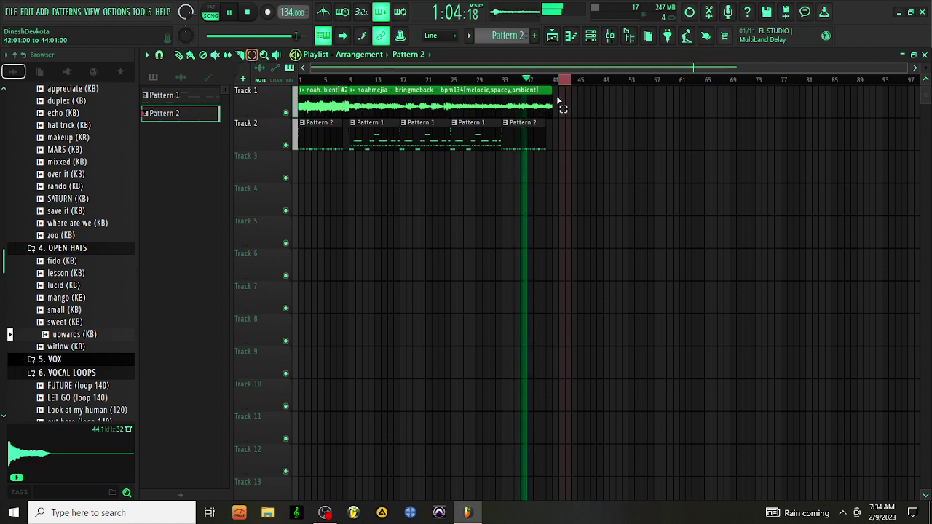
Duplicate all arrangement clips twice, after bar 41 and again after bar 73
left_click(559, 79)
left_click(310, 79)
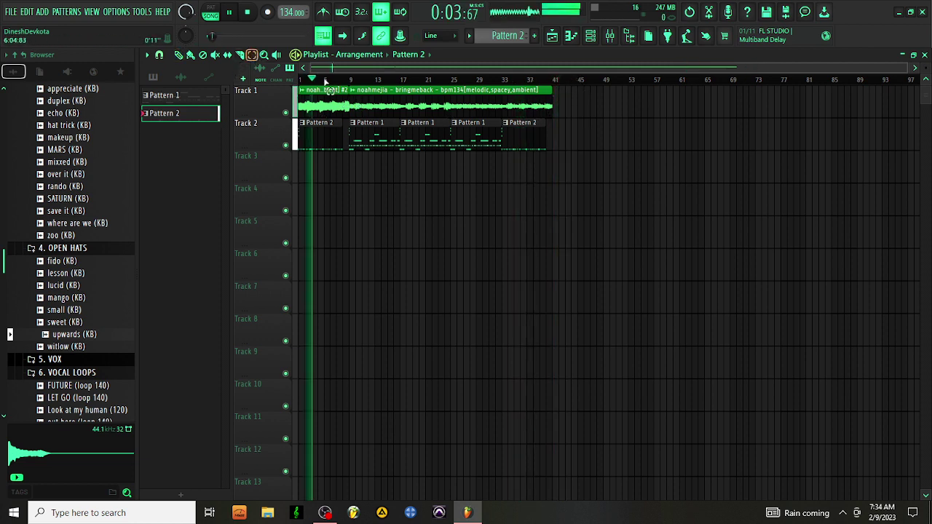
left_click_drag(592, 106, 380, 159)
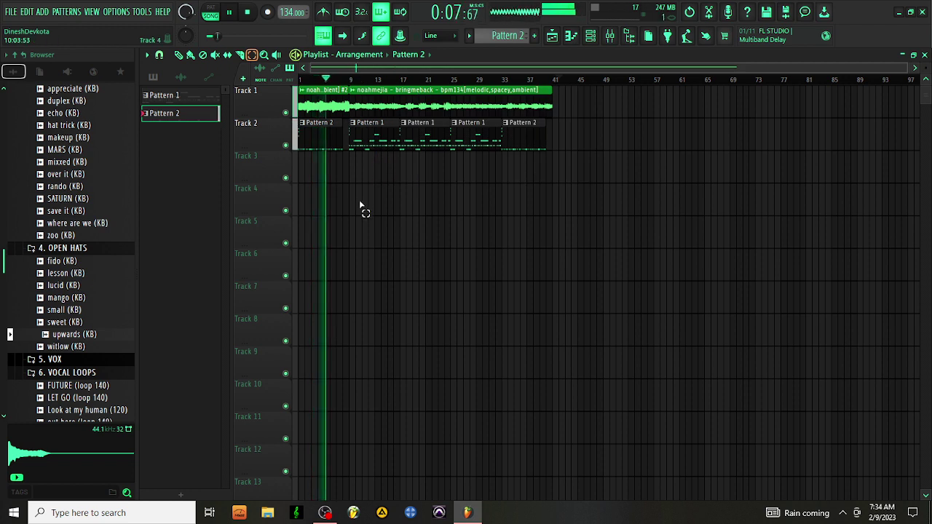
left_click_drag(561, 86, 370, 163)
key("ctrl+b")
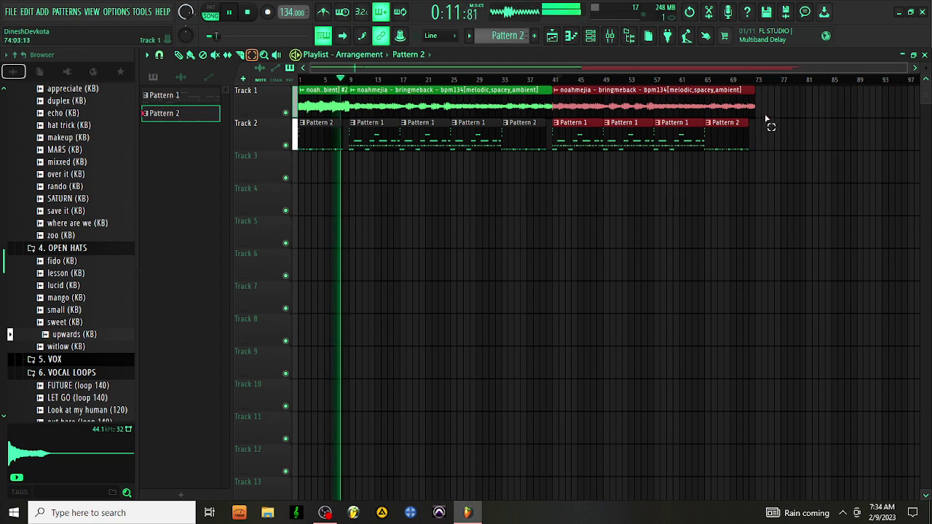
key("ctrl+b")
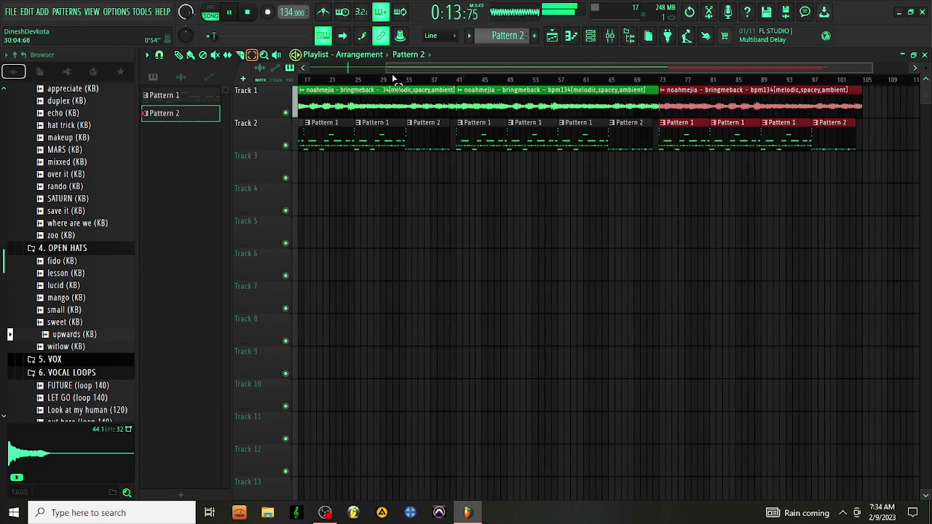
left_click_drag(389, 67, 318, 68)
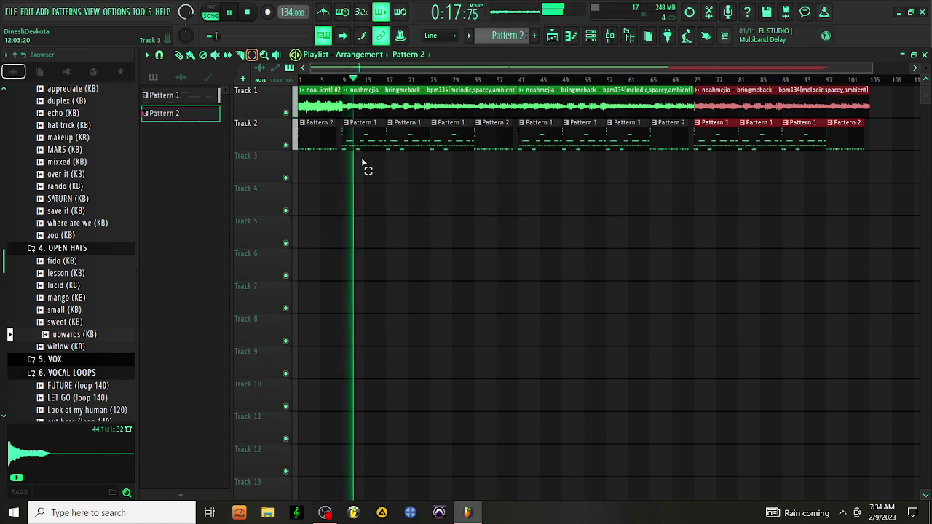
Shift the later Track 1–2 clip groups several bars later, then deselect them
left_click_drag(531, 172, 849, 118)
left_click_drag(873, 125, 880, 112)
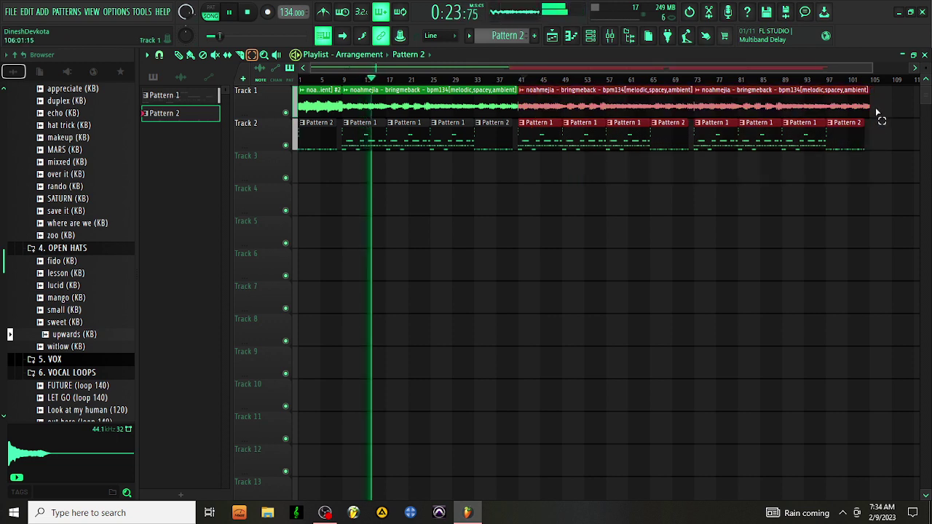
key("shift+Right")
key("shift+Right")
key("shift+Right")
key("shift+Right")
key("shift+Right")
key("shift+Right")
key("shift+Right")
key("shift+Right")
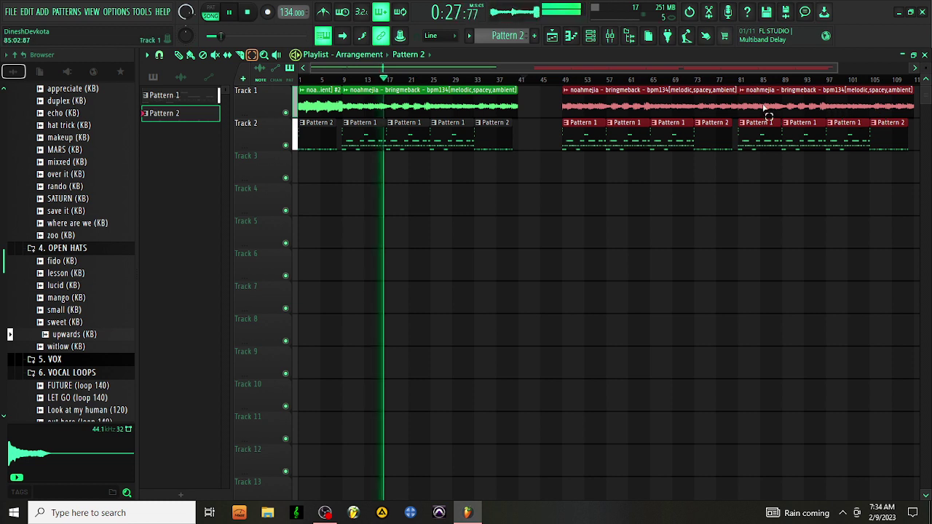
left_click_drag(763, 107, 901, 214)
key("shift+Right")
key("shift+Right")
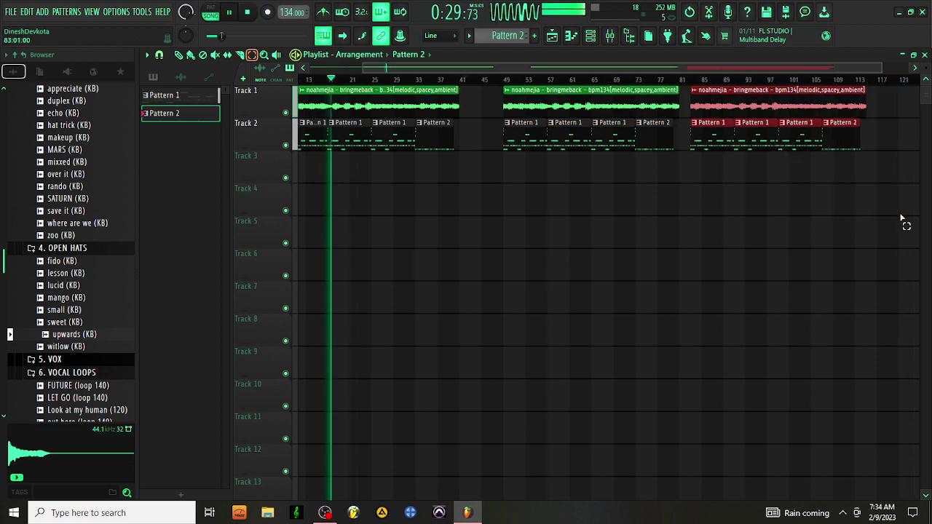
key("shift+Right")
key("shift+Right")
key("shift+Right")
key("shift+Right")
key("shift+Right")
key("shift+Right")
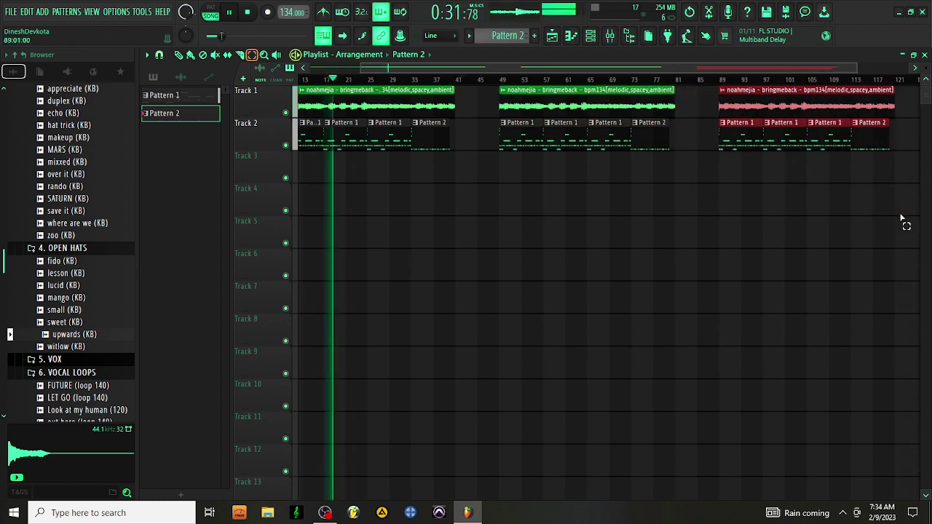
left_click(474, 307)
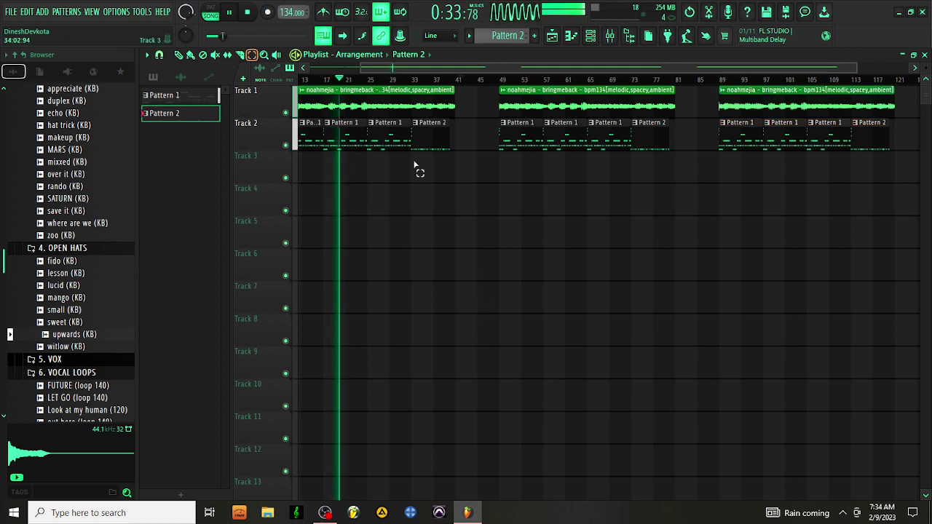
left_click_drag(412, 70, 234, 67)
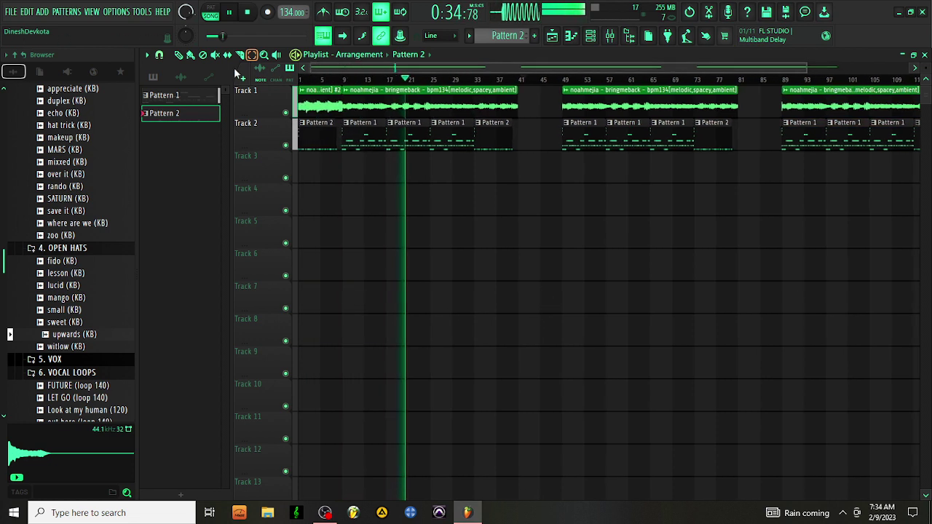
Place a melody clip at bar 42 and a Pattern 2 clip near bar 41, made unique as Pattern 3
left_click(182, 60)
left_click(335, 99)
left_click(525, 113)
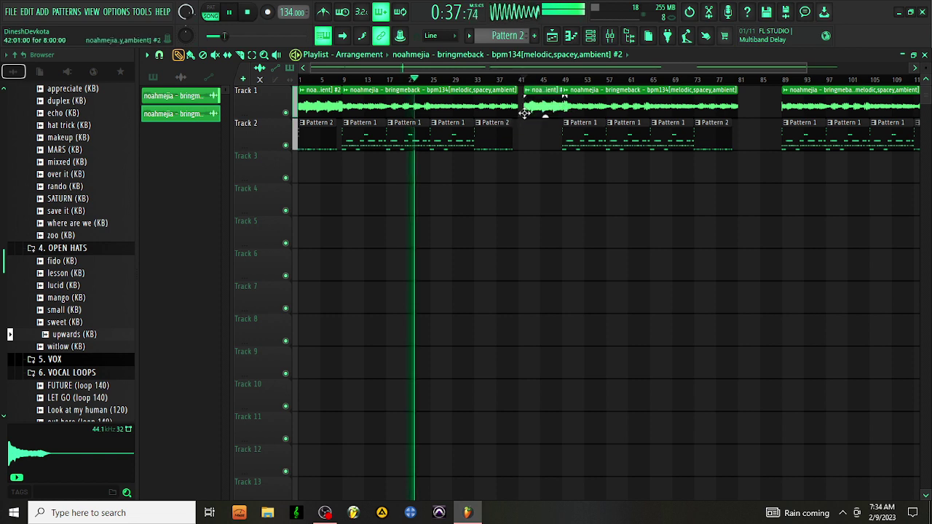
left_click(491, 140)
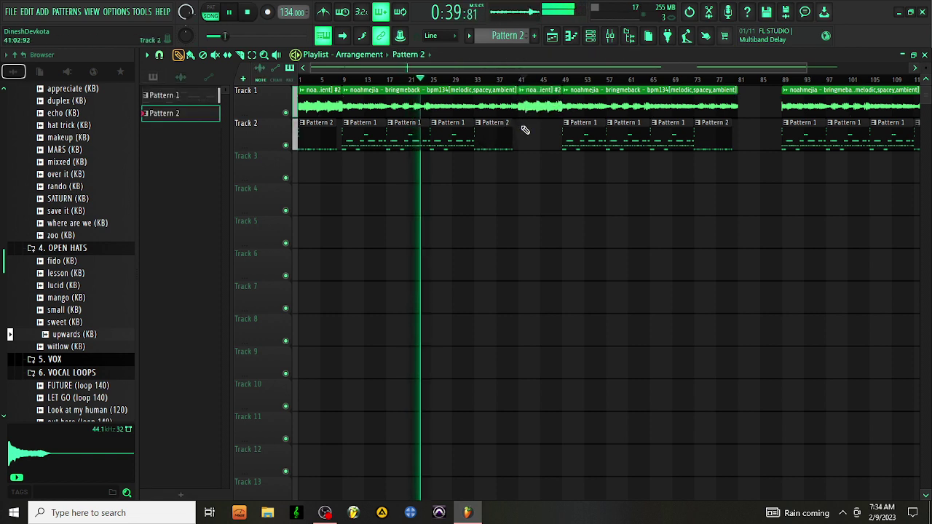
left_click(525, 130)
left_click(521, 124)
left_click(543, 191)
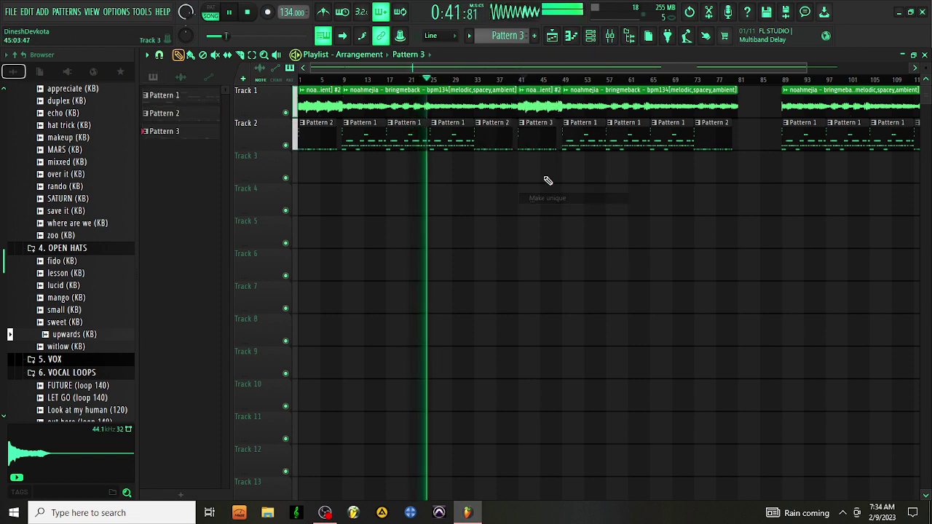
Rework the dt - ai hihat part in Pattern 3's channel rack
key("F6")
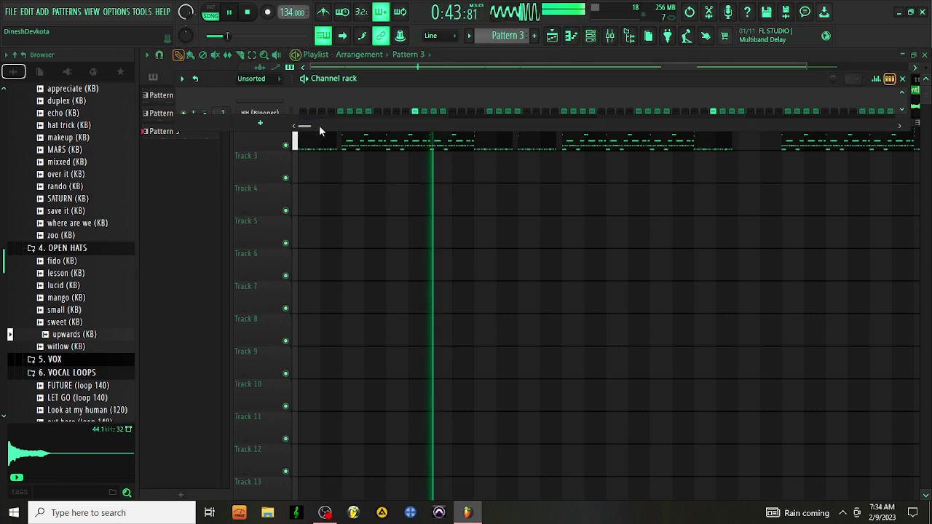
left_click_drag(336, 131, 336, 399)
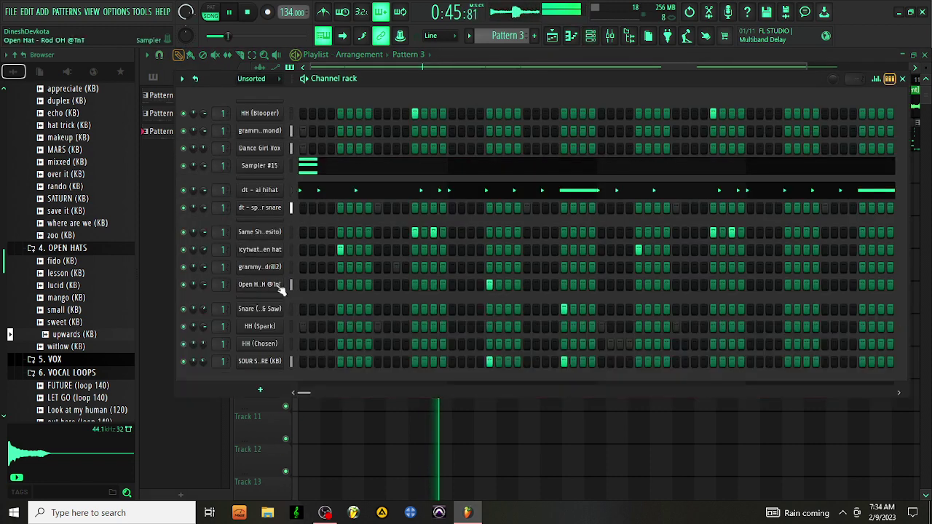
right_click(266, 190)
left_click(454, 188)
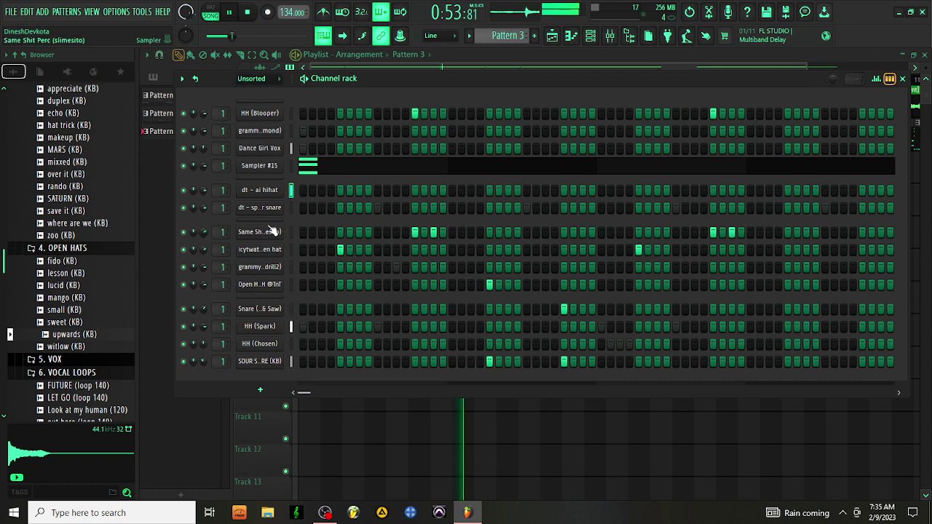
left_click(427, 66)
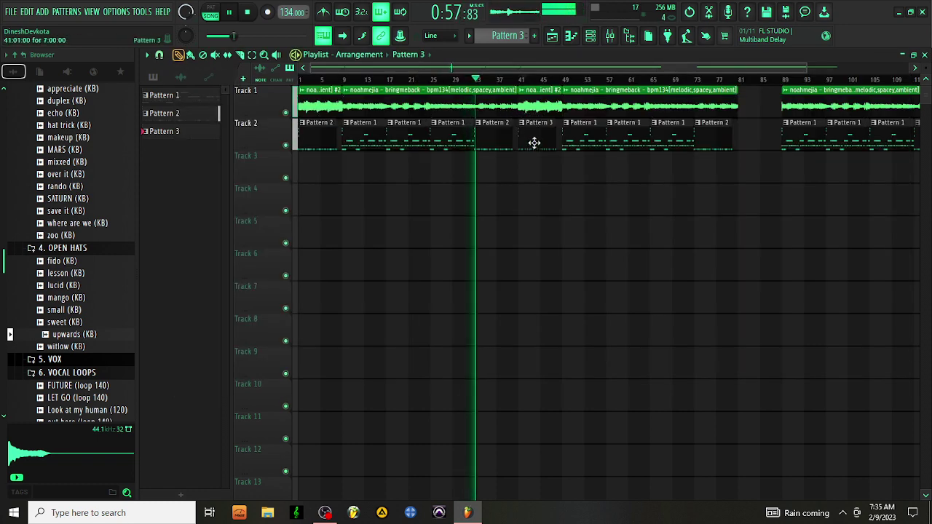
Place a noahmejia melody clip in Track 1's empty gap, then reselect Pattern 3
left_click(545, 107)
left_click(744, 108)
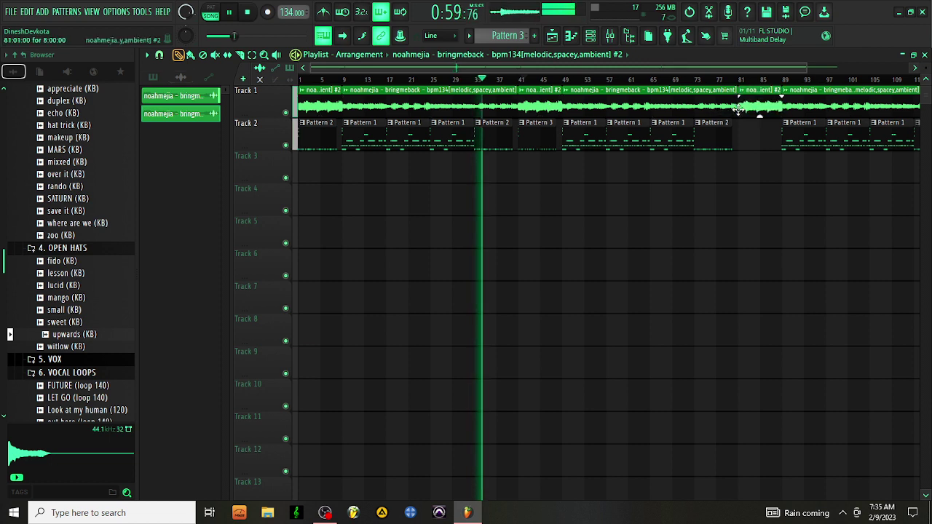
left_click(530, 136)
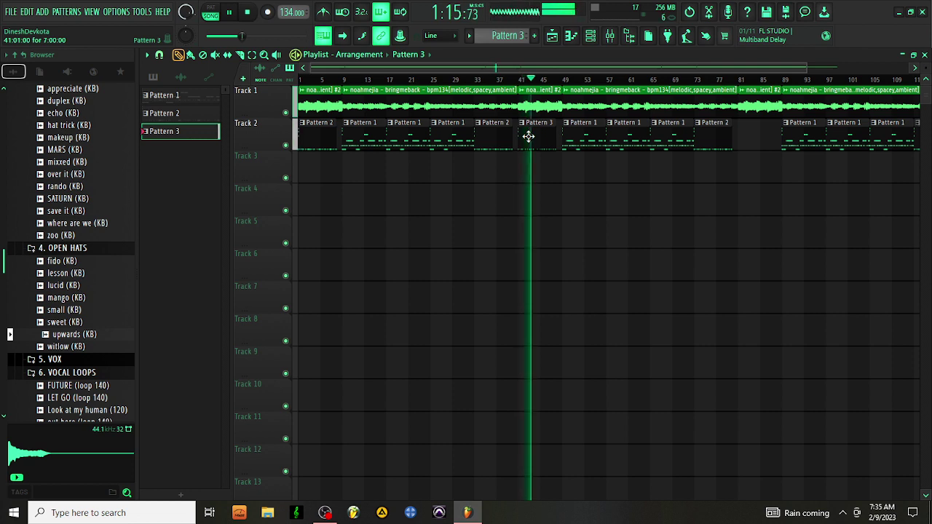
left_click(591, 38)
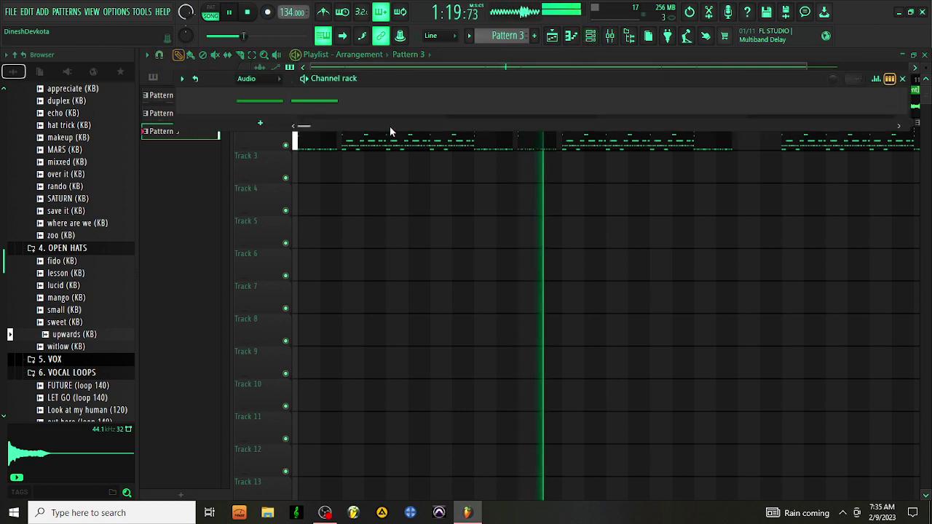
left_click(511, 54)
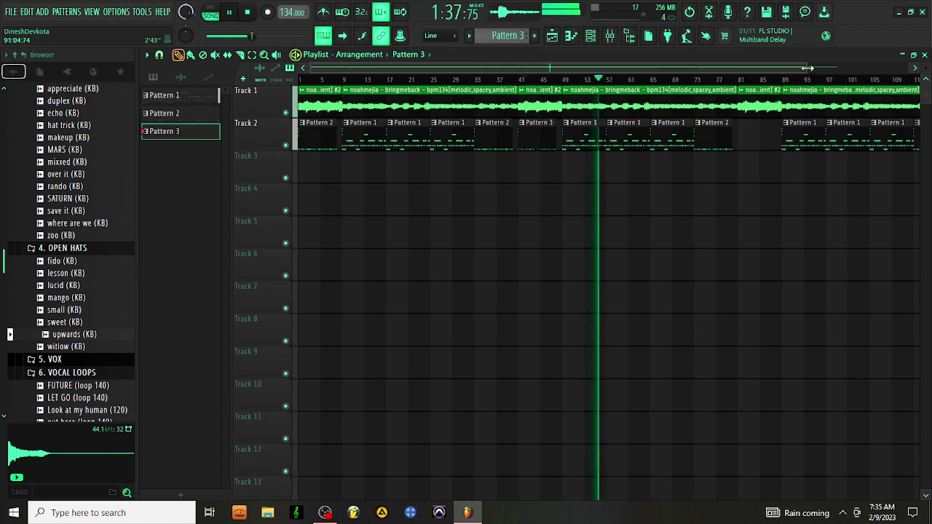
Delete the last Pattern 2 clip on Track 2, then trim Track 1's last melody clip and refill the end with melody
left_click_drag(807, 68, 929, 89)
right_click(806, 137)
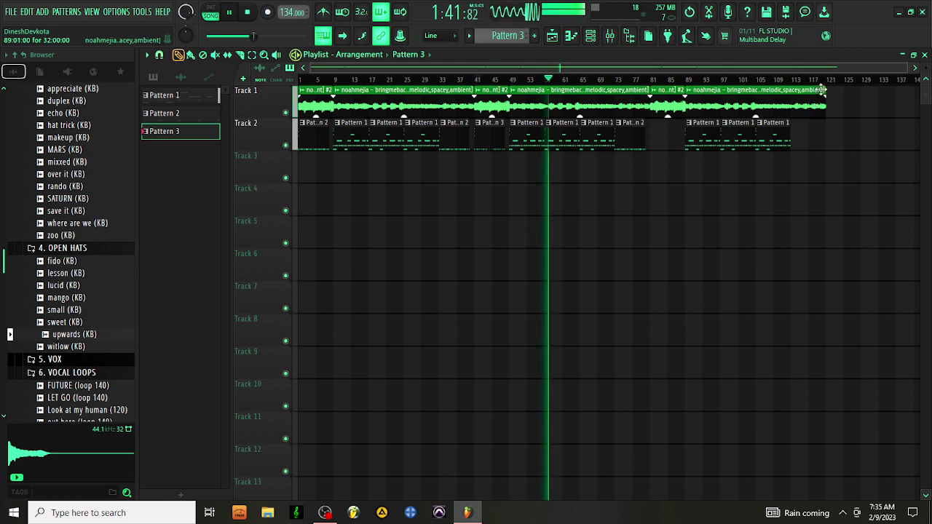
left_click(674, 108)
left_click_drag(837, 104, 824, 105)
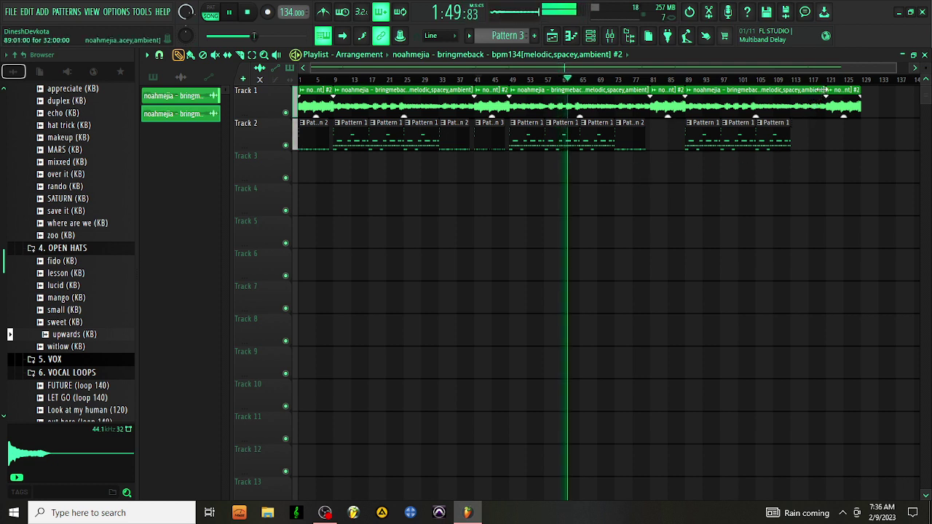
left_click_drag(821, 89, 760, 104)
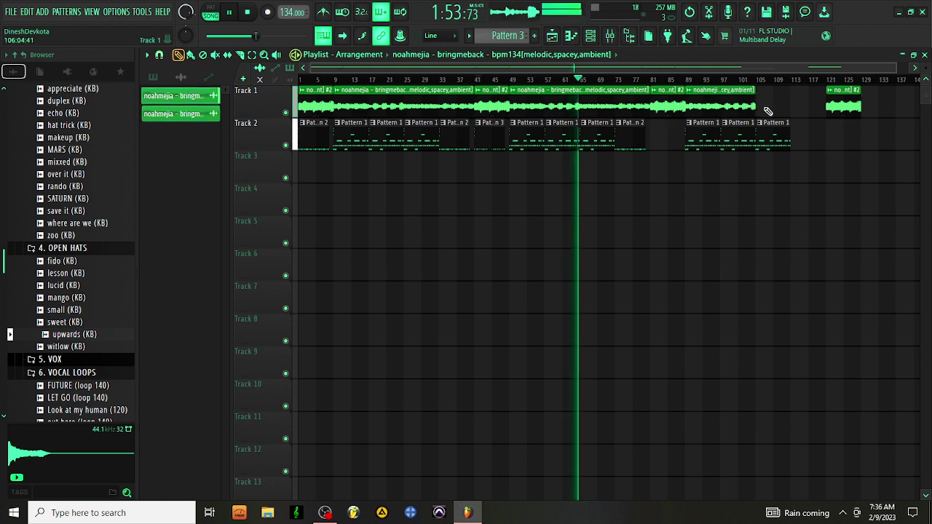
left_click(764, 107)
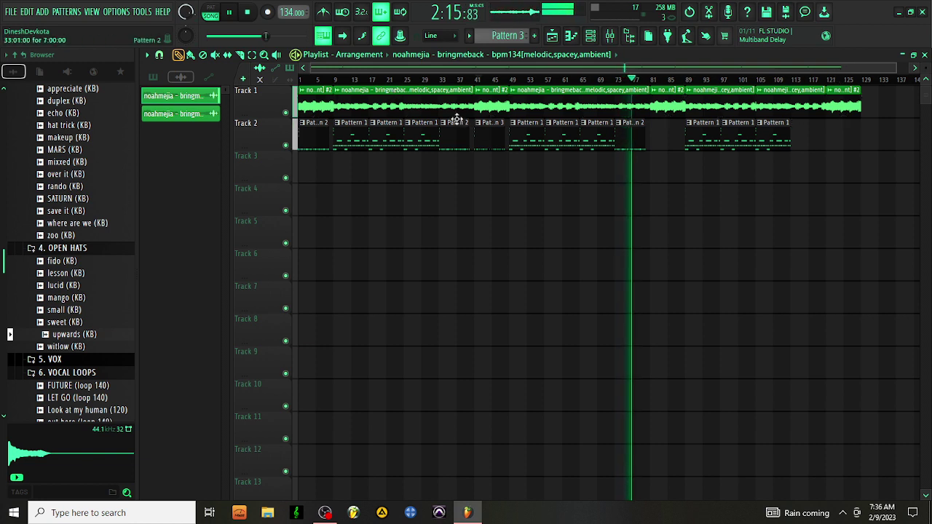
Shift the arrangement several bars later, add a #2 melody clip at bar 1, and replay from the start
key("shift+Right")
key("shift+Right")
key("shift+Right")
key("shift+Right")
key("shift+Right")
key("shift+Right")
key("shift+Right")
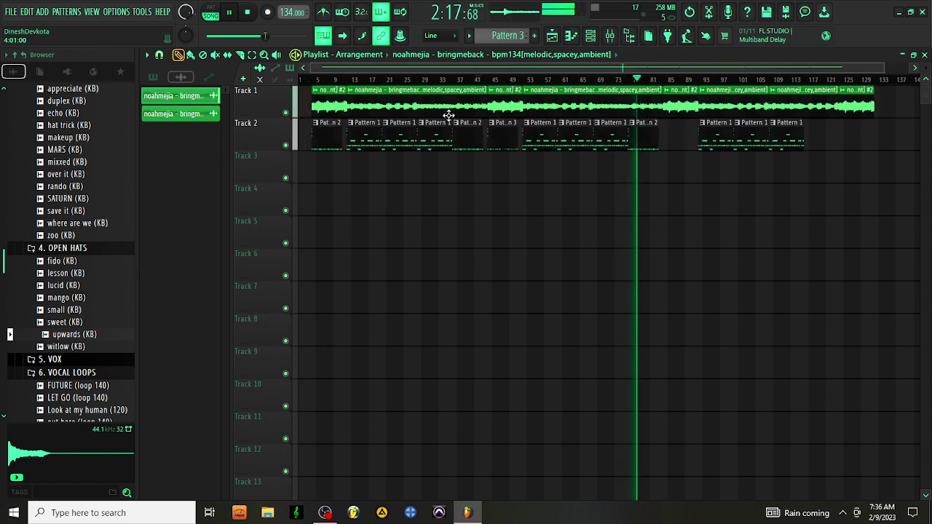
key("shift+Right")
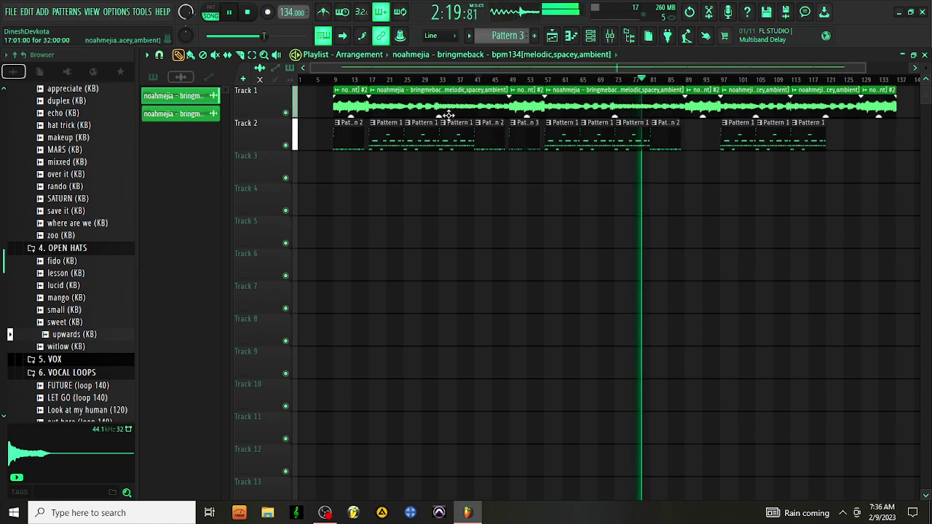
left_click(352, 112)
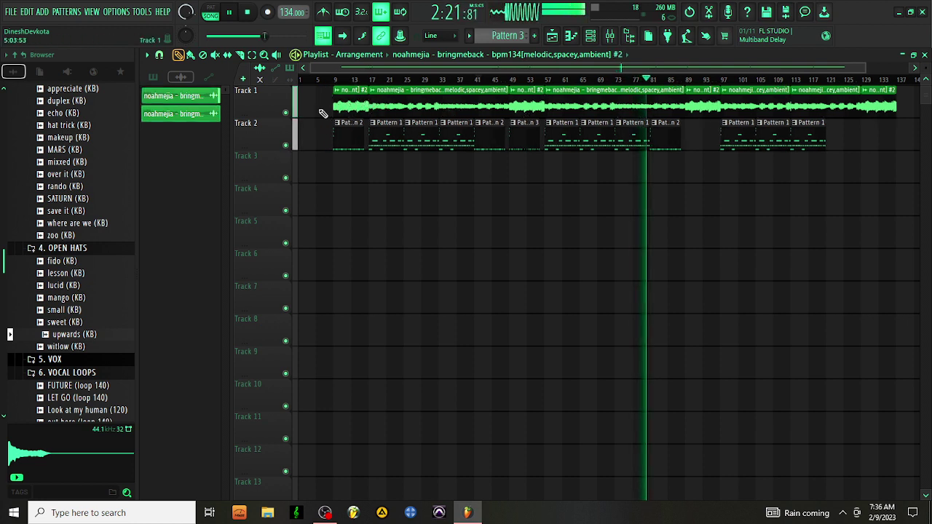
left_click(309, 112)
left_click(248, 16)
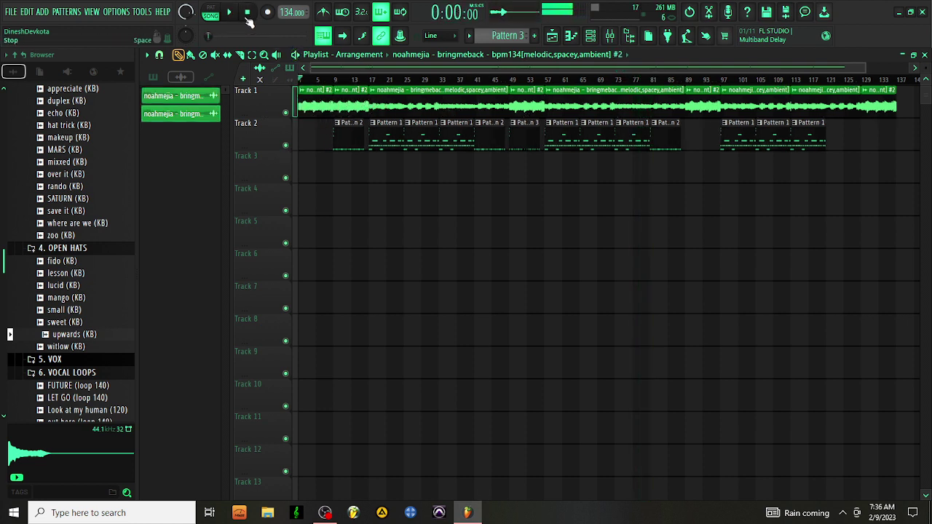
key("space")
left_click_drag(2, 274, 2, 423)
Place the TAG DT FX sample at the start of Track 3 and route it to a new mixer insert
scroll(61, 241, "up", 4)
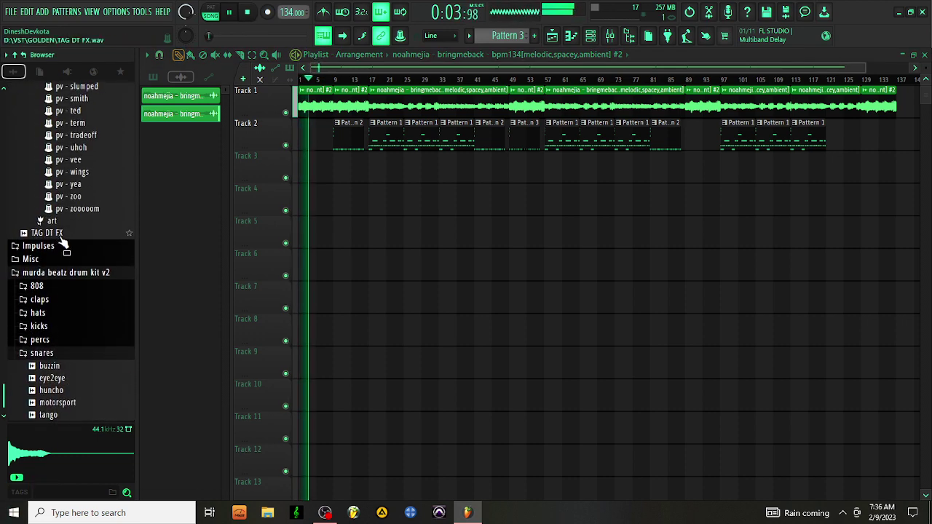
left_click_drag(61, 240, 326, 161)
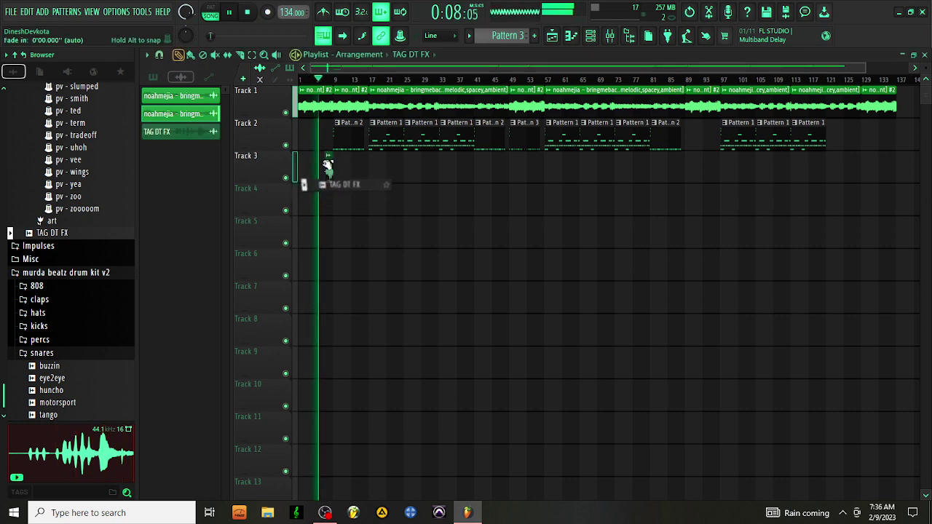
double_click(328, 168)
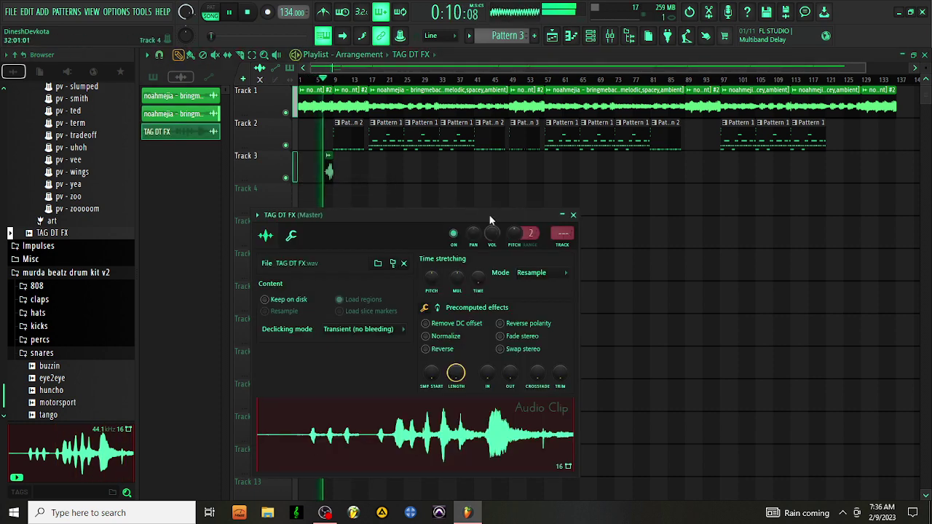
left_click(562, 246)
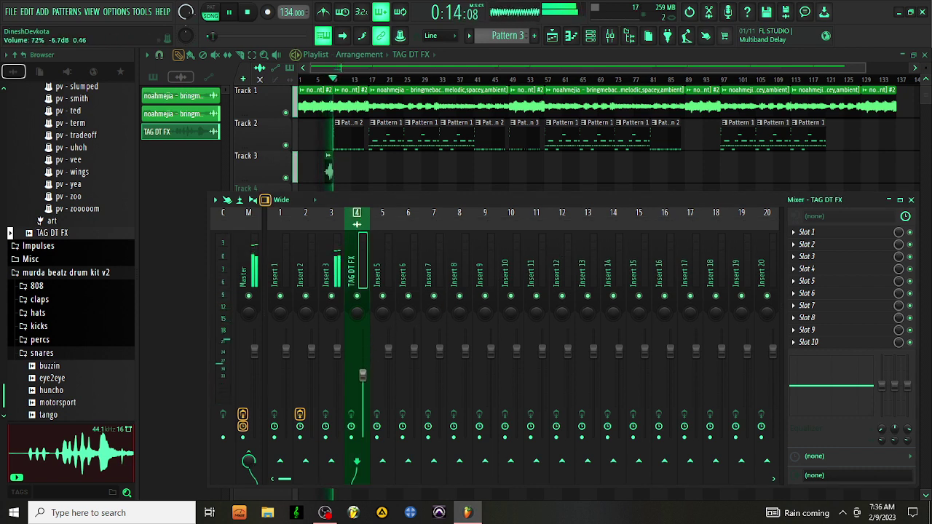
Load the Waves NS1 Stereo noise suppressor through WaveShell on that insert, set it to 10.0, and close it
left_click(806, 232)
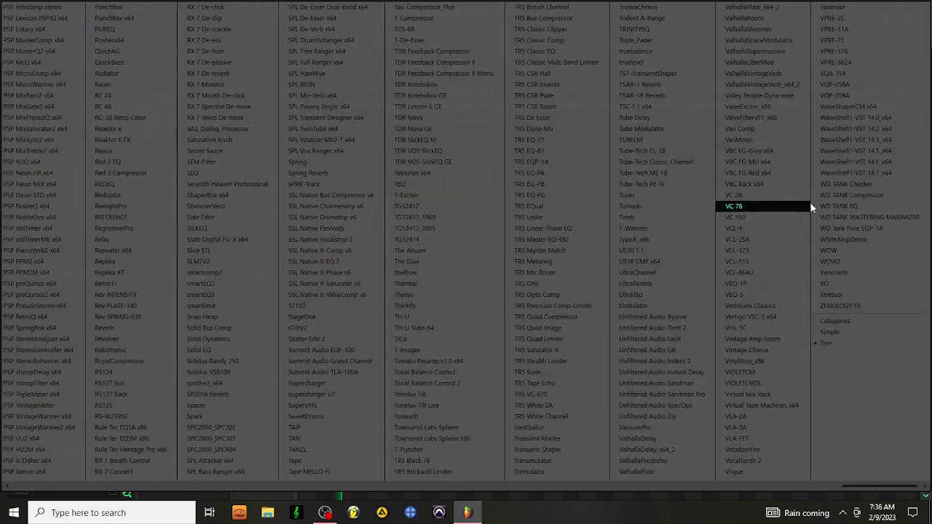
left_click(858, 117)
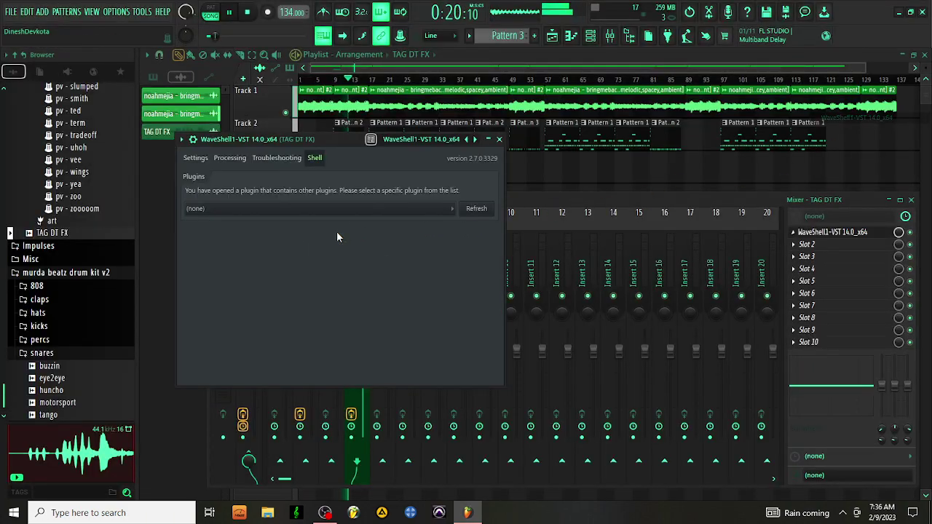
left_click(331, 212)
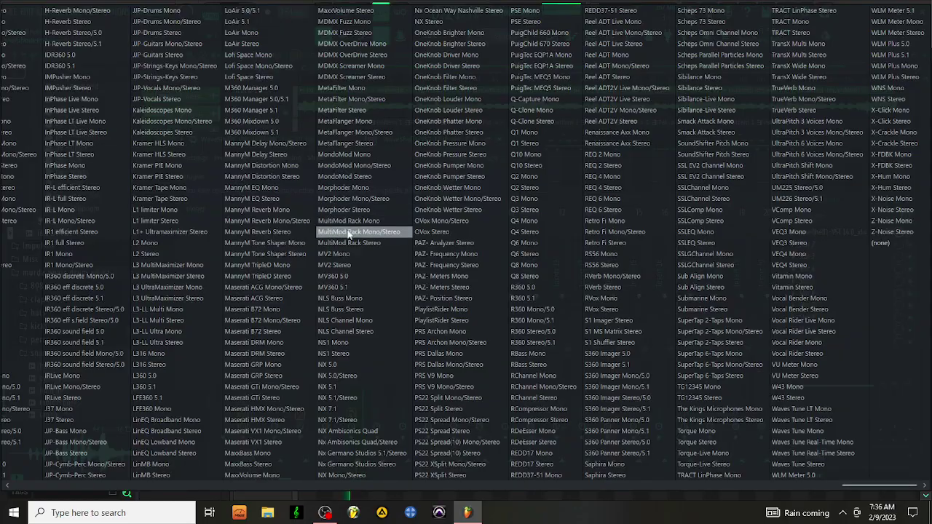
left_click(350, 355)
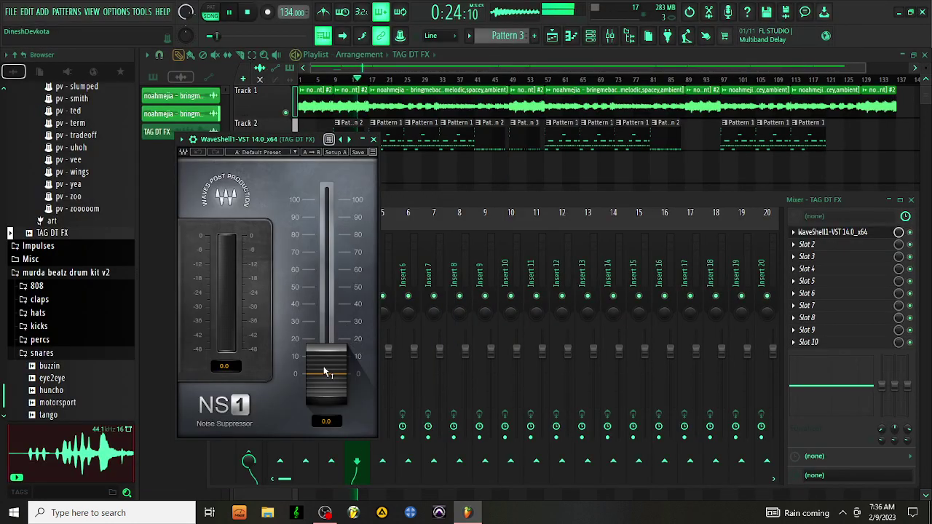
mouse_move(325, 373)
left_mouse_down()
mouse_move(326, 346)
mouse_move(325, 356)
left_mouse_up()
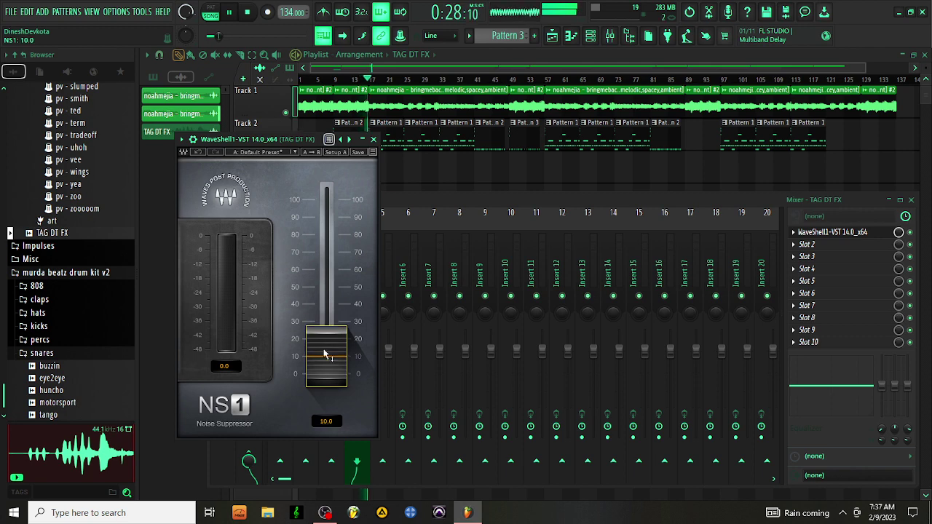
left_click(374, 139)
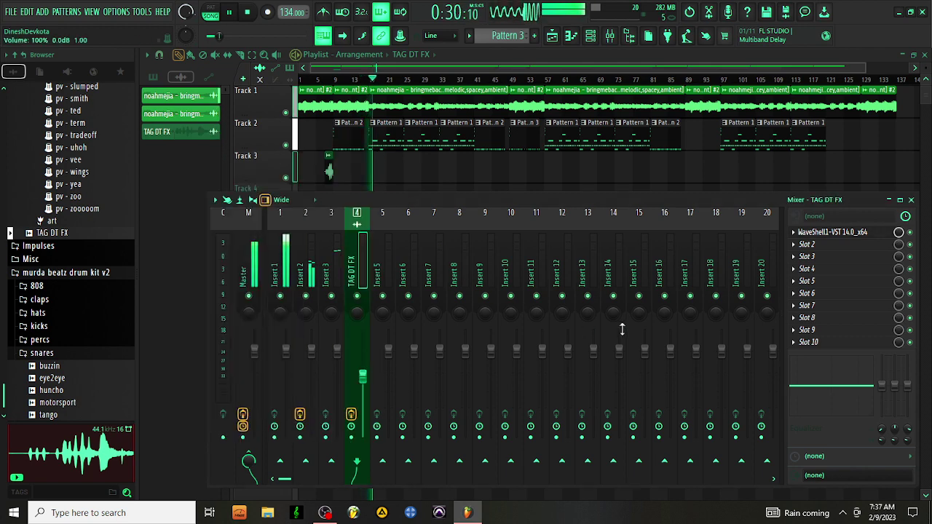
Move the DT tag clip up from Track 3 onto Track 2
left_click(911, 201)
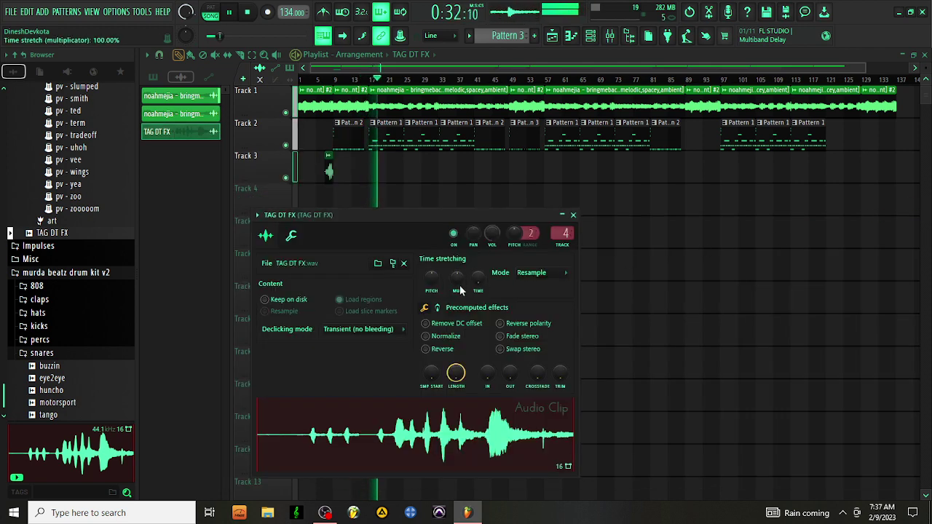
left_click(329, 171)
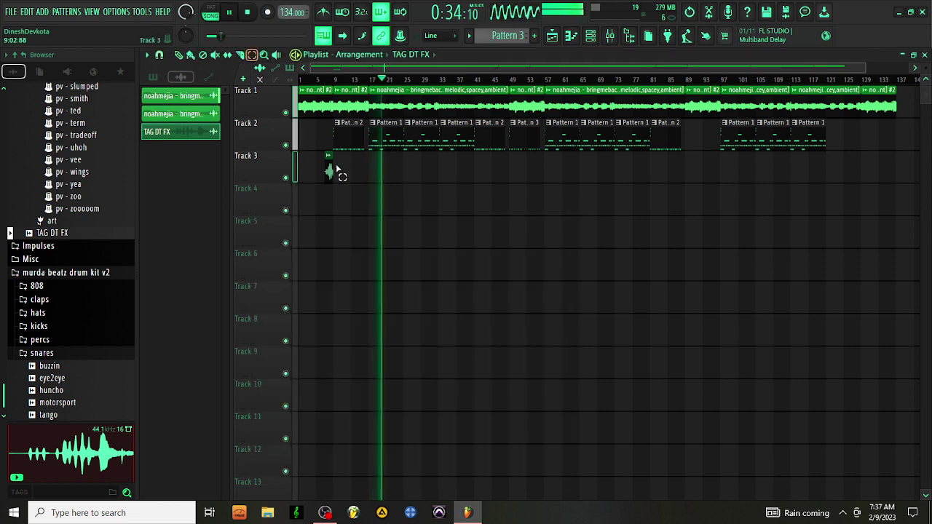
key("shift+Up")
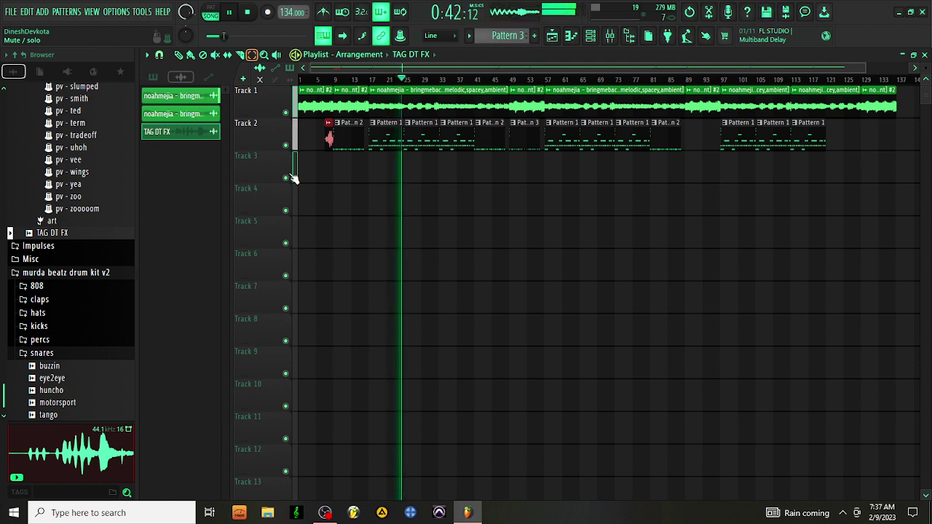
Add a 12 dB/oct high cut near 9810 Hz to Insert 2's Pro-Q 3 EQ
left_click(609, 36)
left_click(309, 246)
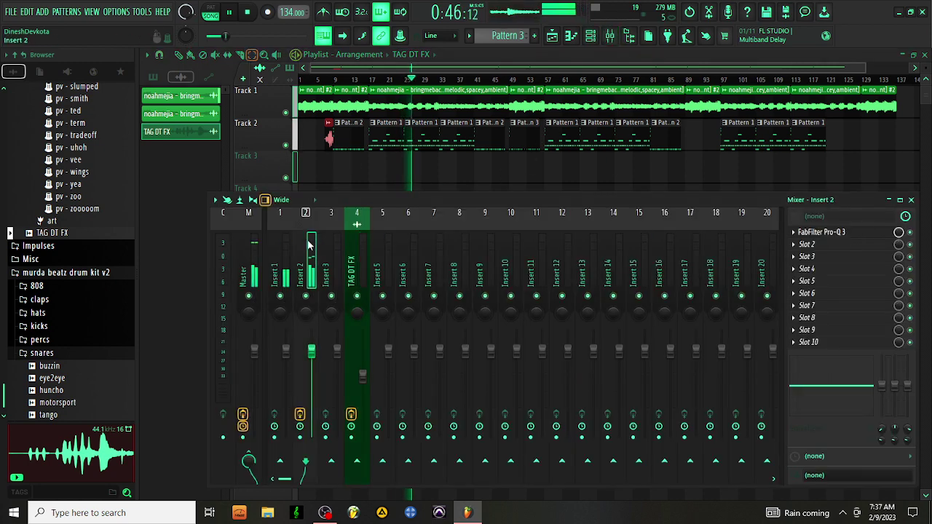
left_click(831, 236)
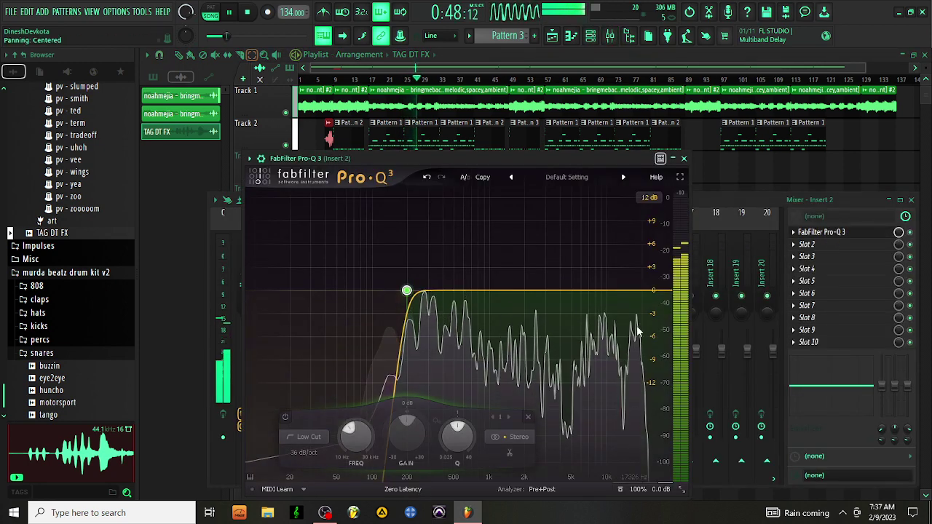
left_click(645, 292)
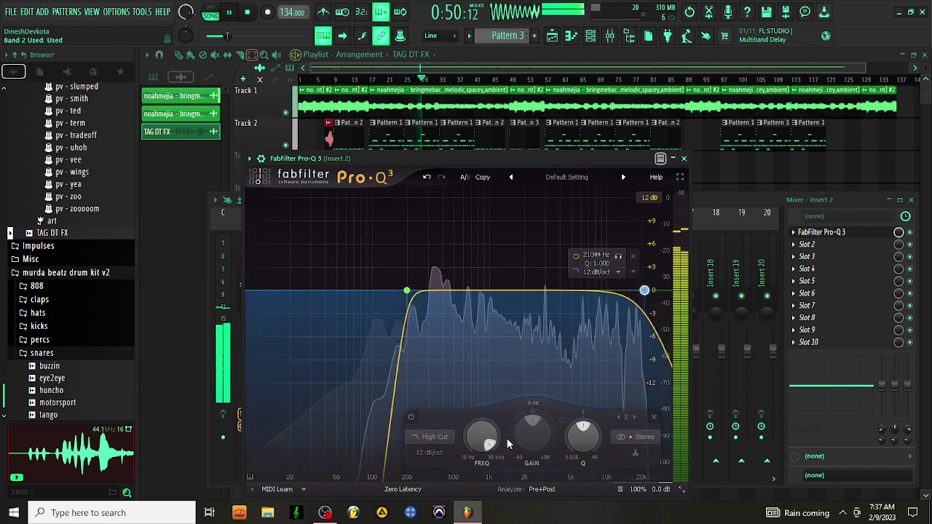
left_click_drag(485, 440, 491, 456)
left_click(684, 158)
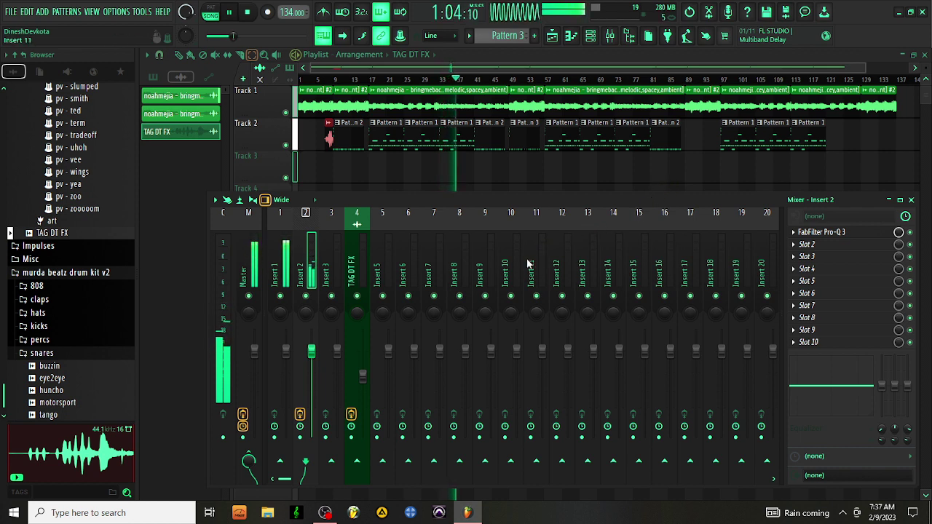
Reopen Insert 2's Pro-Q 3 and change the high-cut band's slope to 6 dB/oct
left_click(180, 56)
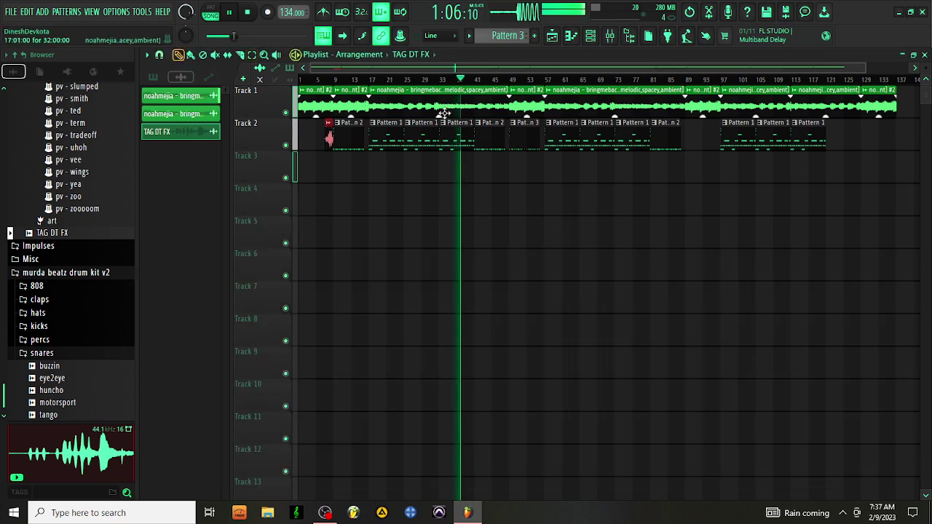
left_click(443, 109)
left_click(618, 44)
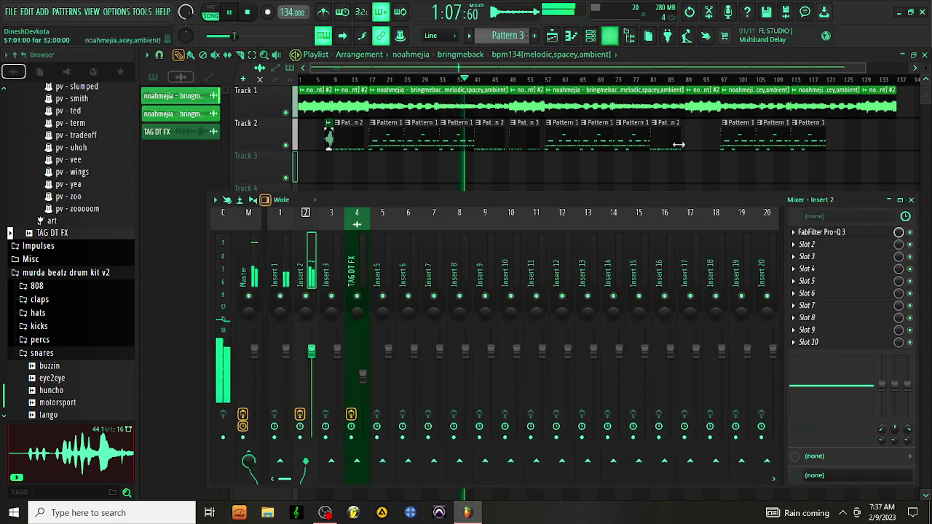
left_click(823, 233)
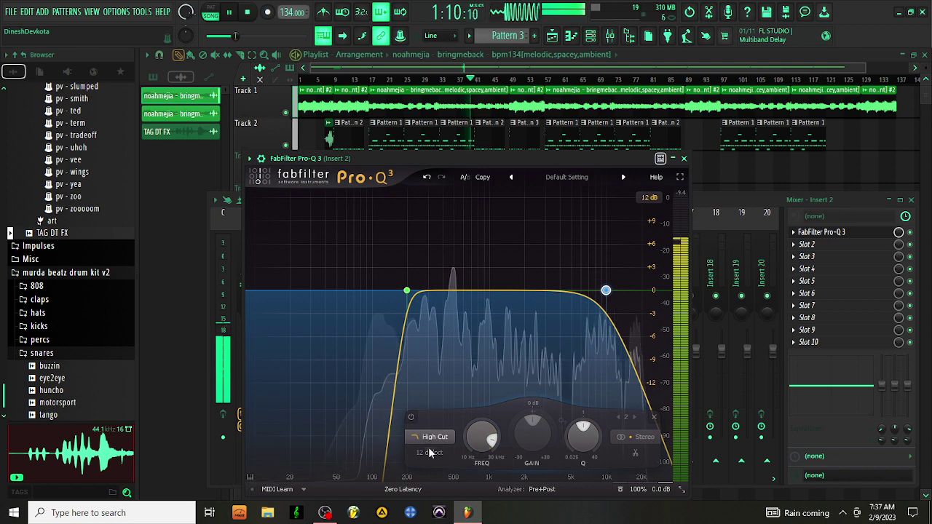
left_click(429, 450)
left_click(443, 335)
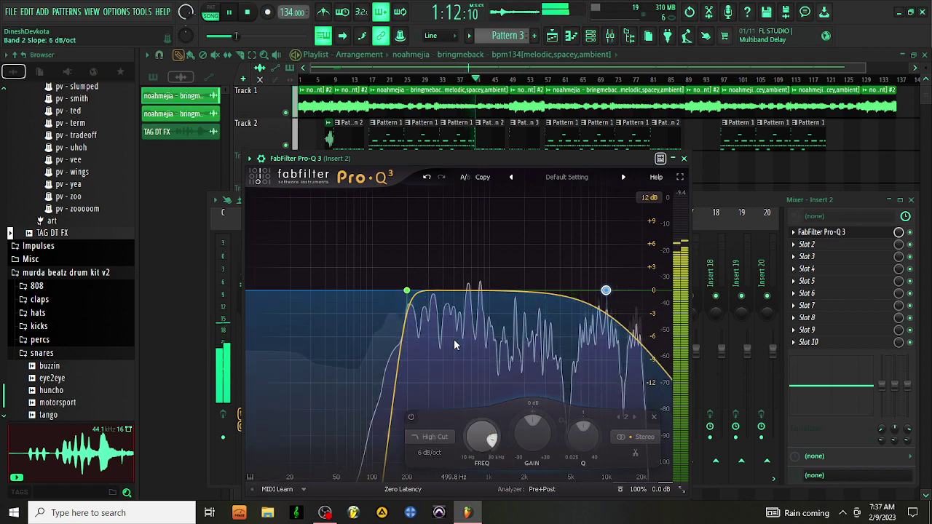
left_click(684, 158)
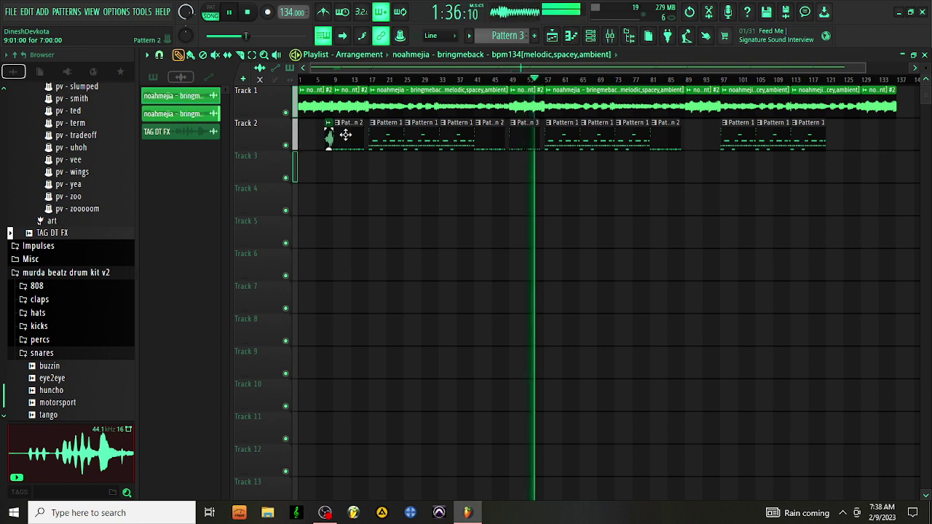
Replace the Pattern 2 clip at bar 9 on Track 2 with a Pattern 3 clip
left_click(515, 140)
right_click(342, 144)
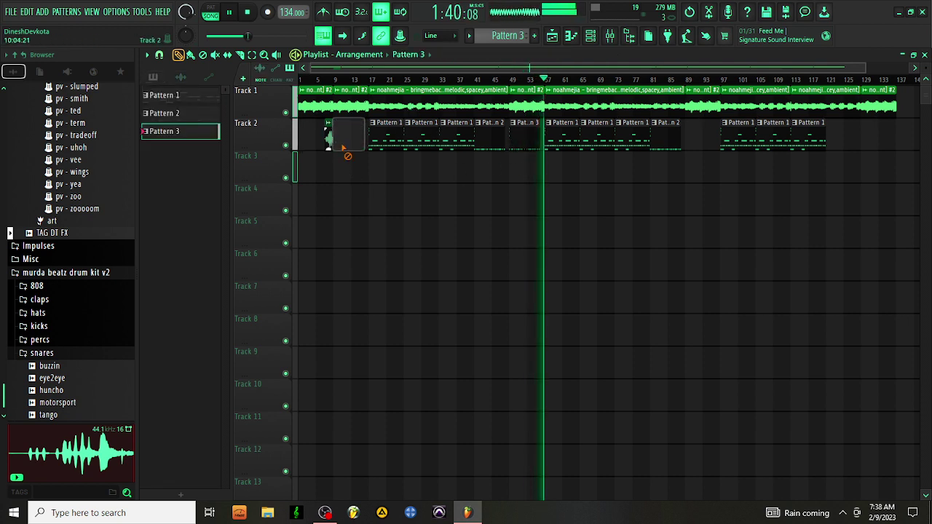
left_click_drag(342, 144, 332, 143)
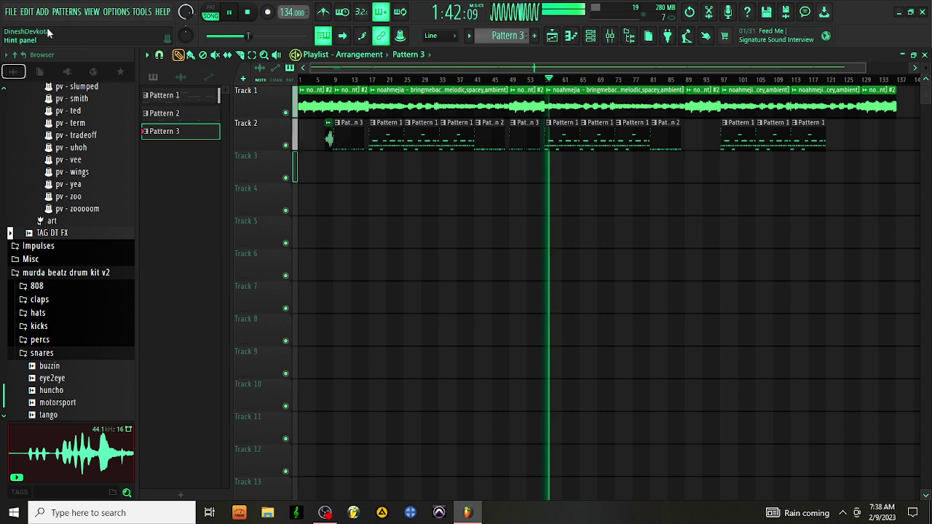
Bring up the Save as dialog from the File menu, then dismiss it without saving
left_click(11, 12)
left_click(62, 86)
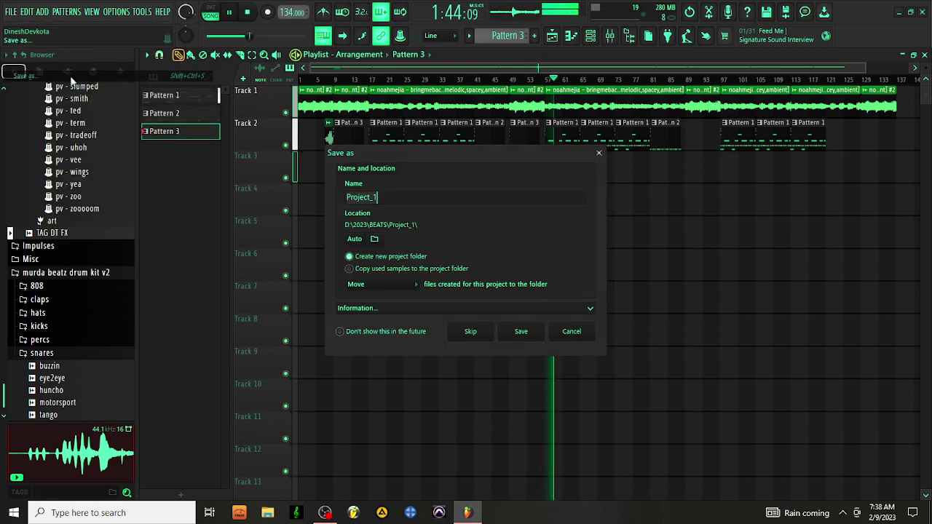
left_click(599, 155)
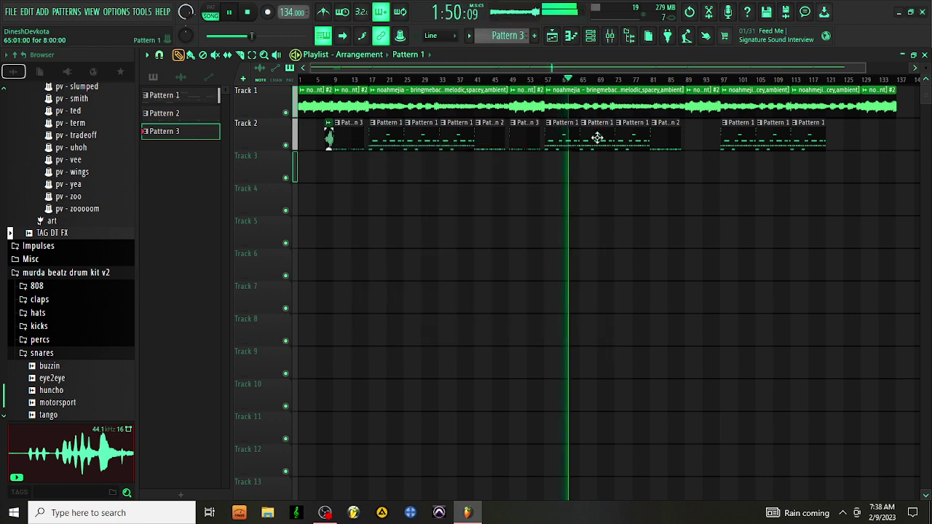
Enlarge the channel rack, open Sampler #15's piano roll, then bring up Save as again
left_click(591, 36)
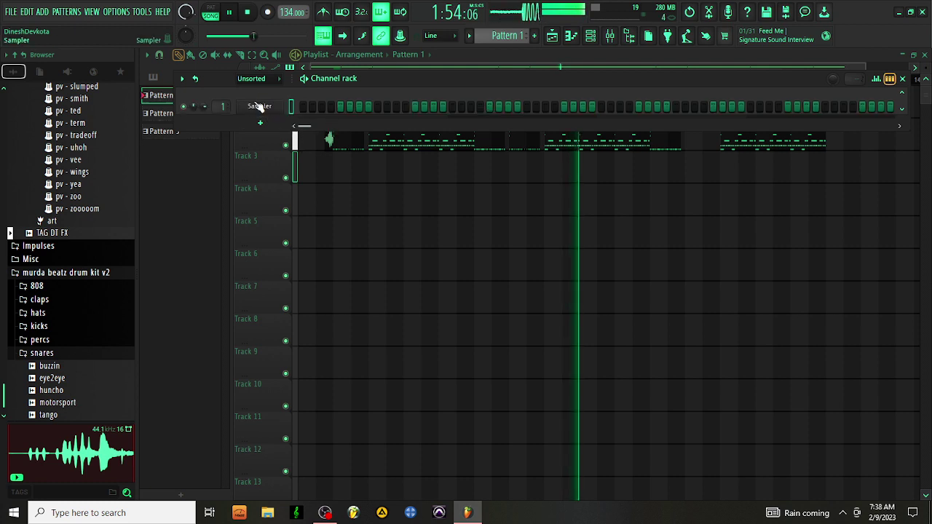
left_click_drag(370, 131, 332, 441)
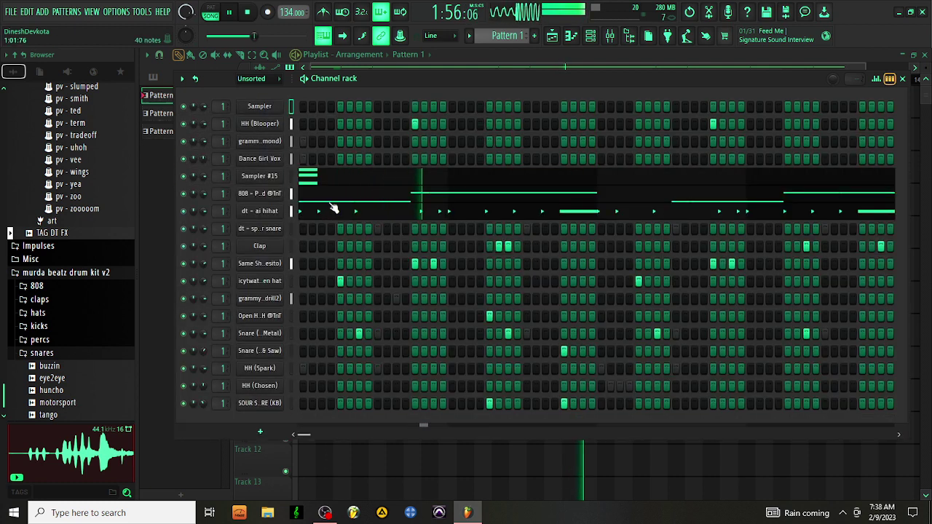
left_click(323, 181)
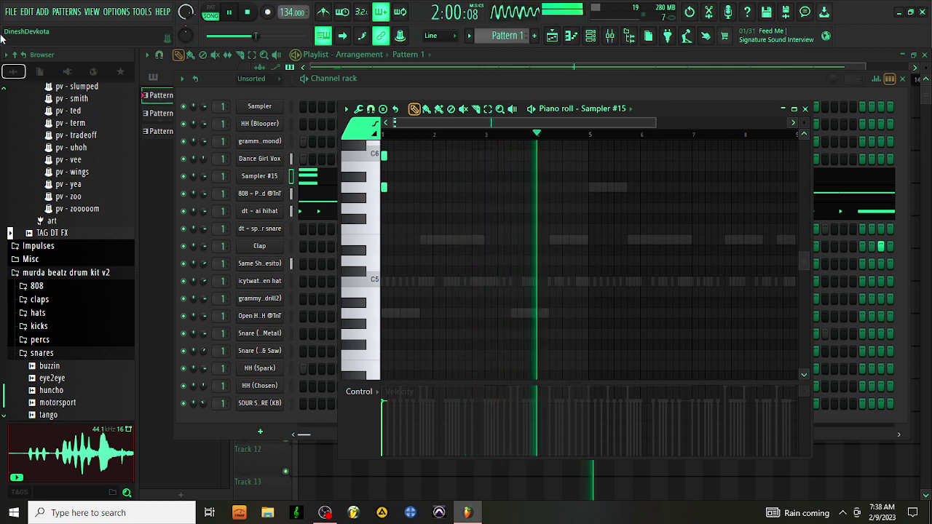
left_click(11, 11)
left_click(100, 77)
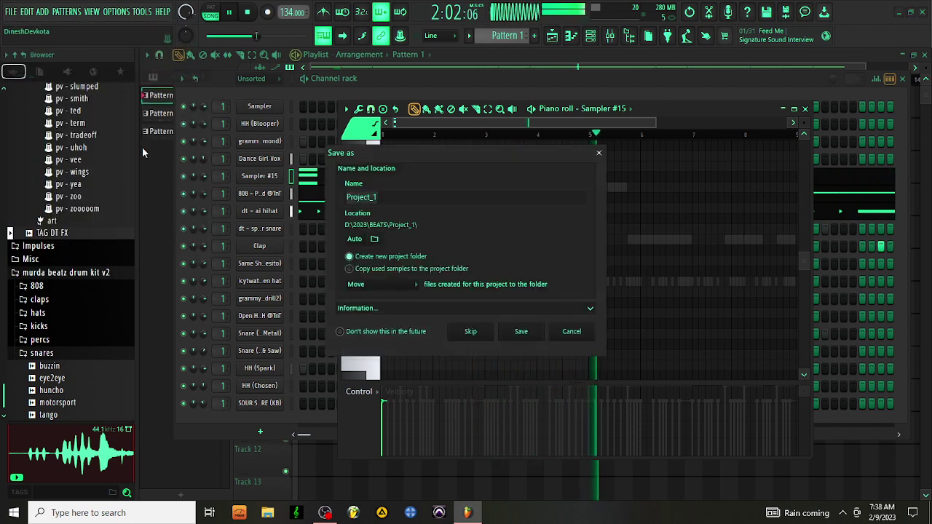
Save the project as a new .flp named with the artists' names, 134BPM and chickenbounce
key("BackSpace")
key("BackSpace")
key("BackSpace")
key("BackSpace")
key("BackSpace")
key("BackSpace")
key("BackSpace")
key("BackSpace")
key("BackSpace")
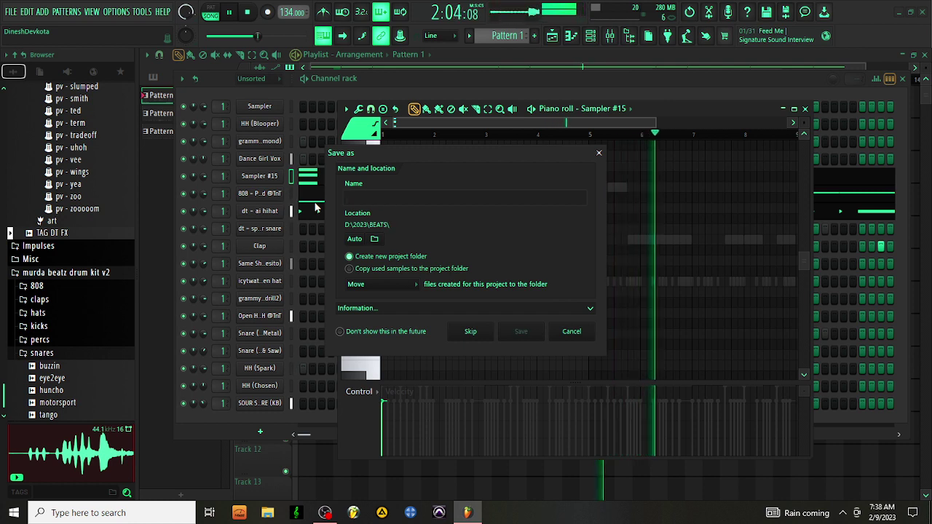
type("Amin")
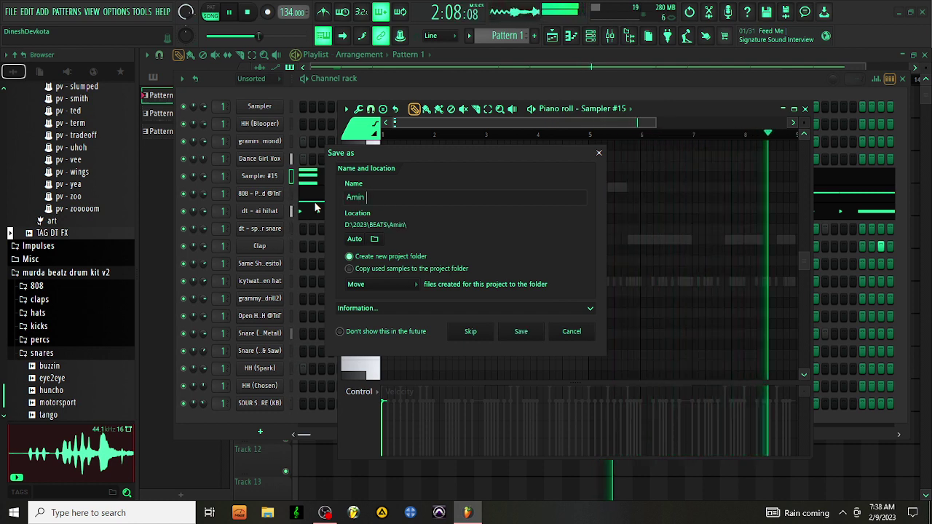
type(" 1")
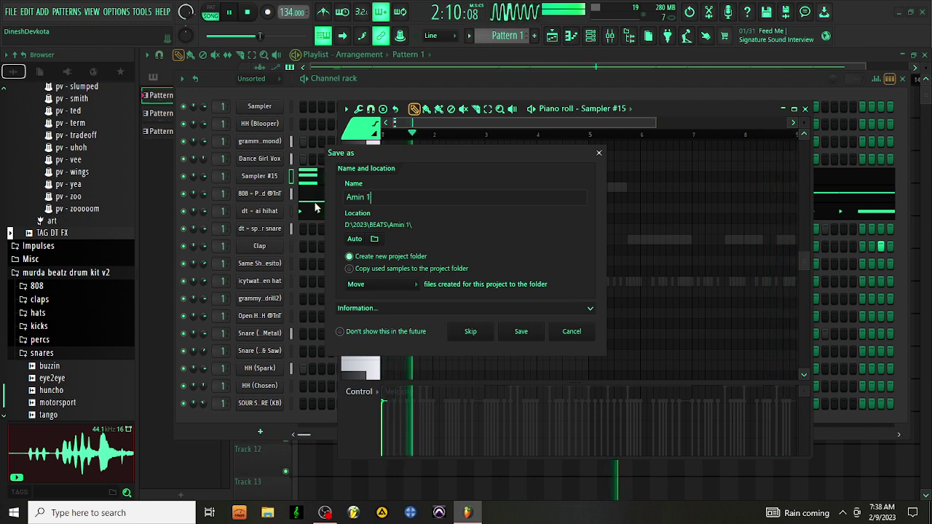
type("34BPM")
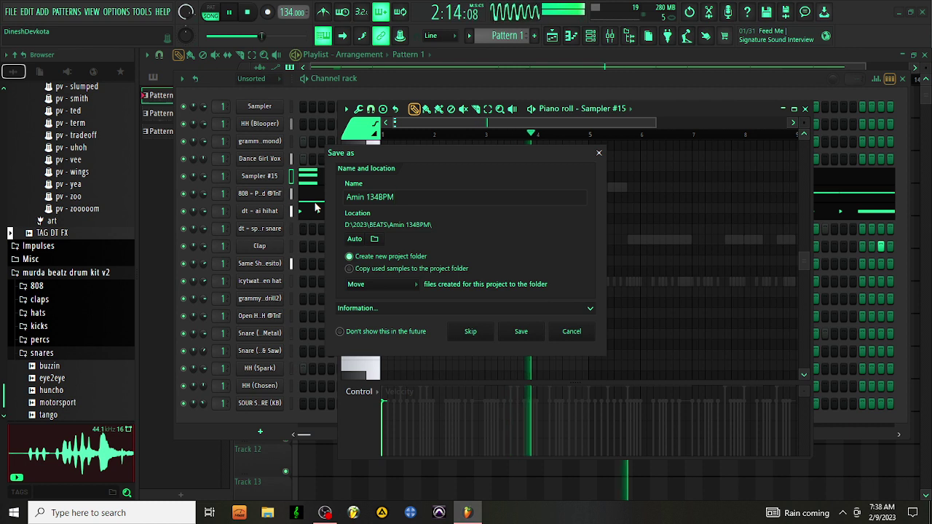
type(" chic")
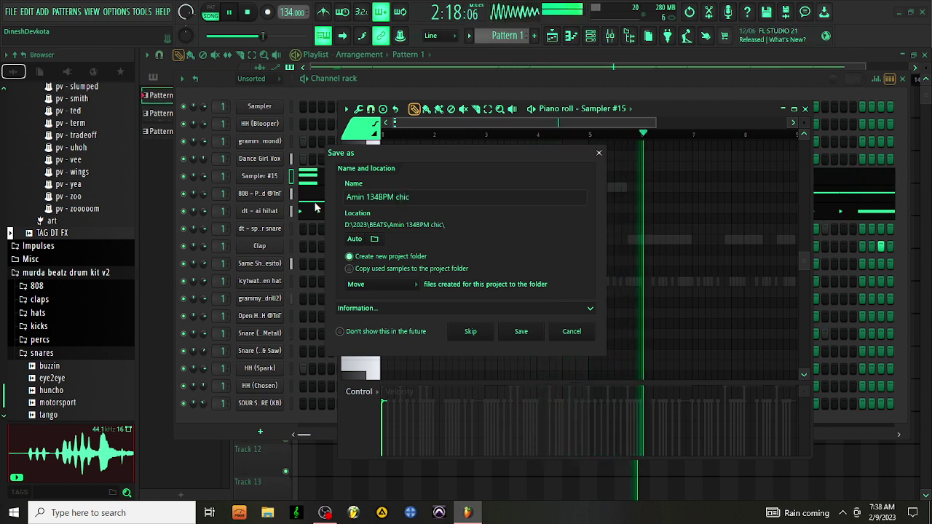
type("kenbounce x noah mejia")
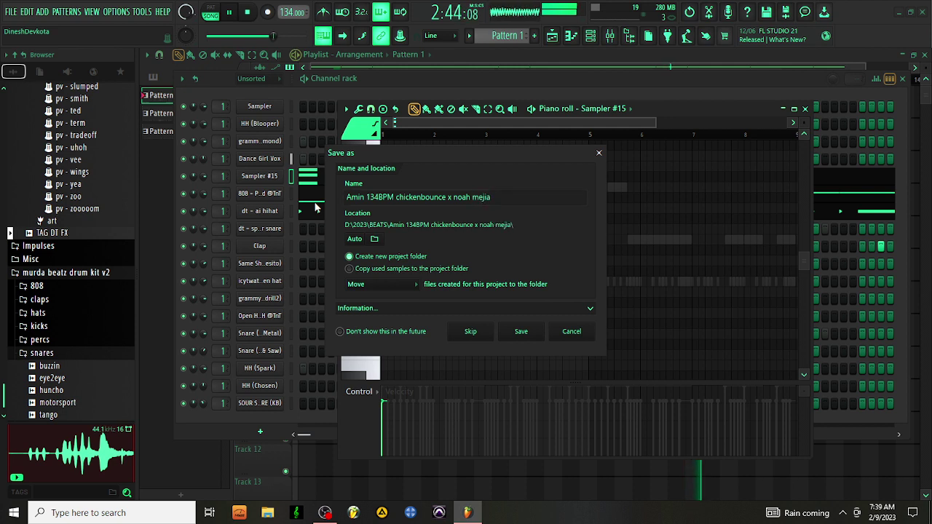
left_click(522, 331)
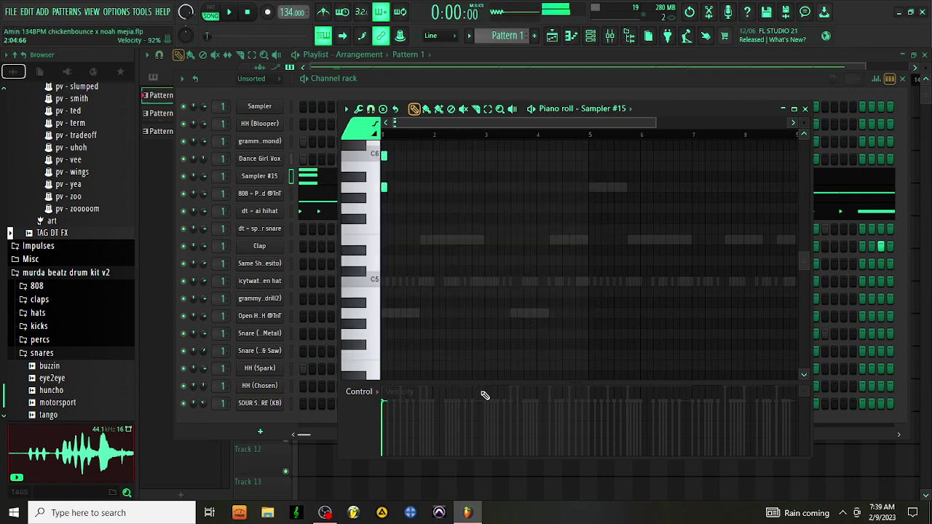